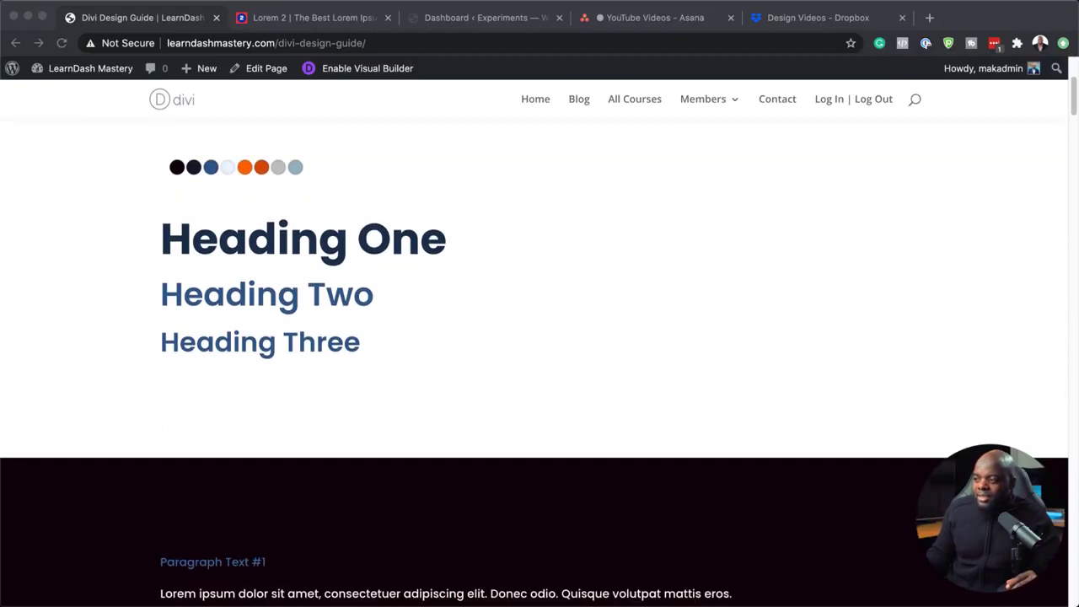
Examine the sample Divi design guide page from its headings and paragraph texts through blurbs, buttons, images, videos and optins to the testimonials.
{"action": "scroll", "coordinate": [540, 337], "scroll_direction": "down", "scroll_amount": 4}
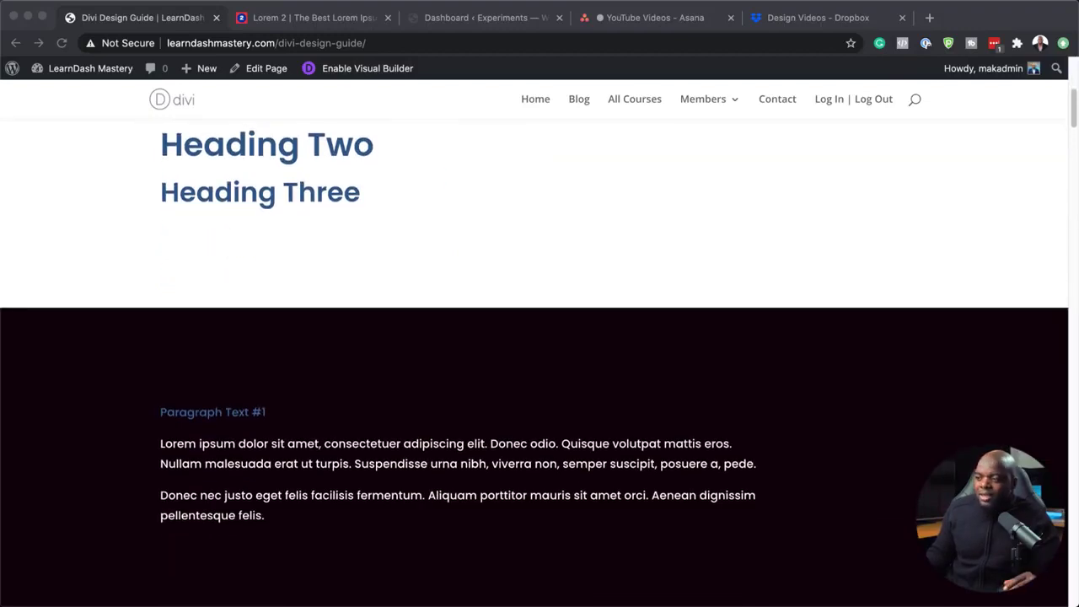
{"action": "scroll", "coordinate": [539, 337], "scroll_direction": "down", "scroll_amount": 10}
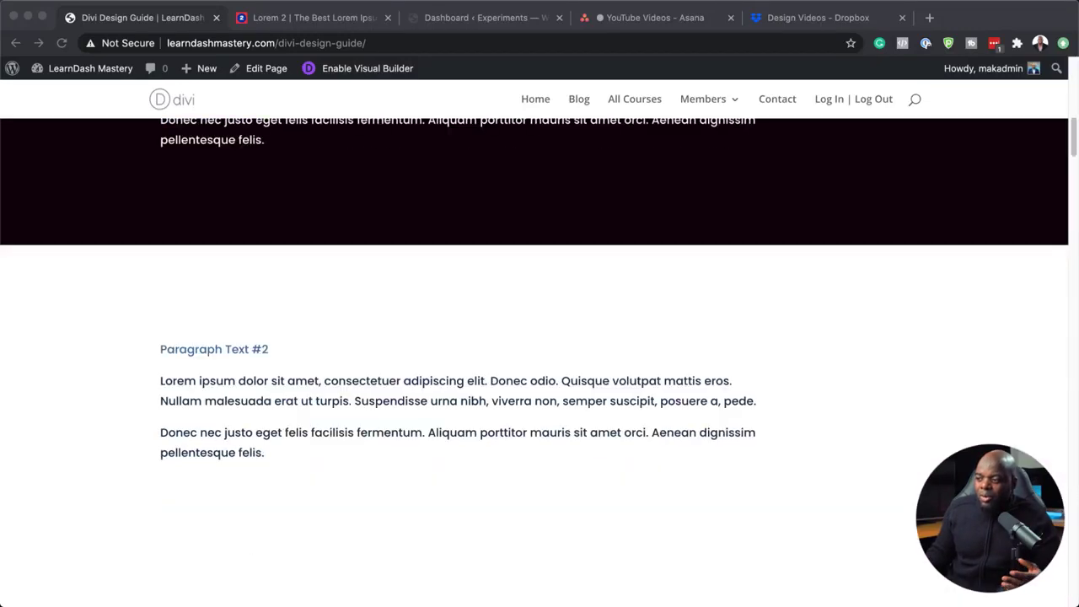
{"action": "scroll", "coordinate": [540, 337], "scroll_direction": "down", "scroll_amount": 10}
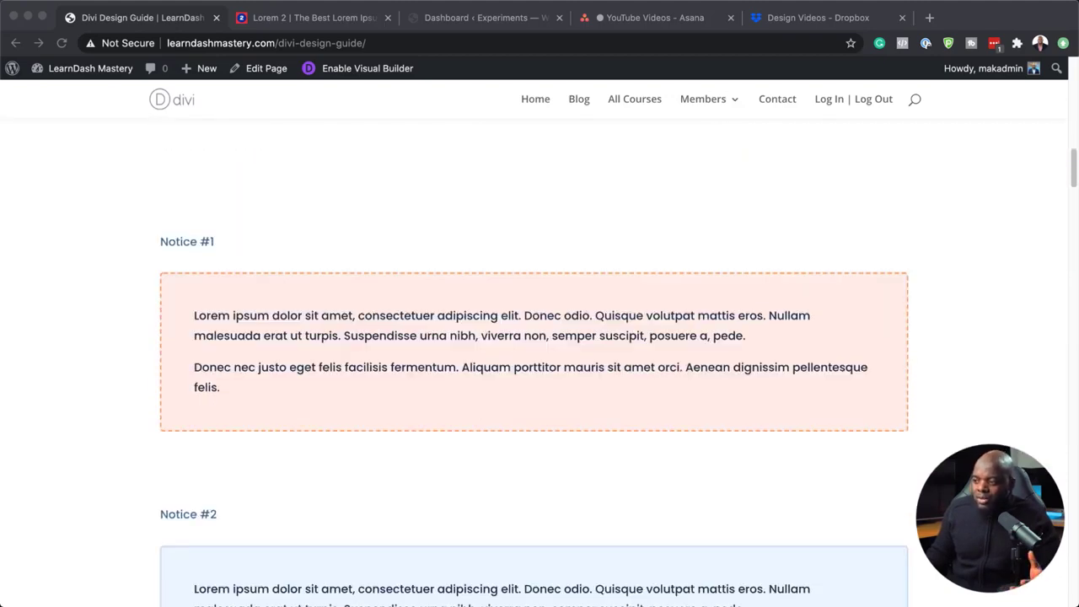
{"action": "scroll", "coordinate": [539, 337], "scroll_direction": "down", "scroll_amount": 15}
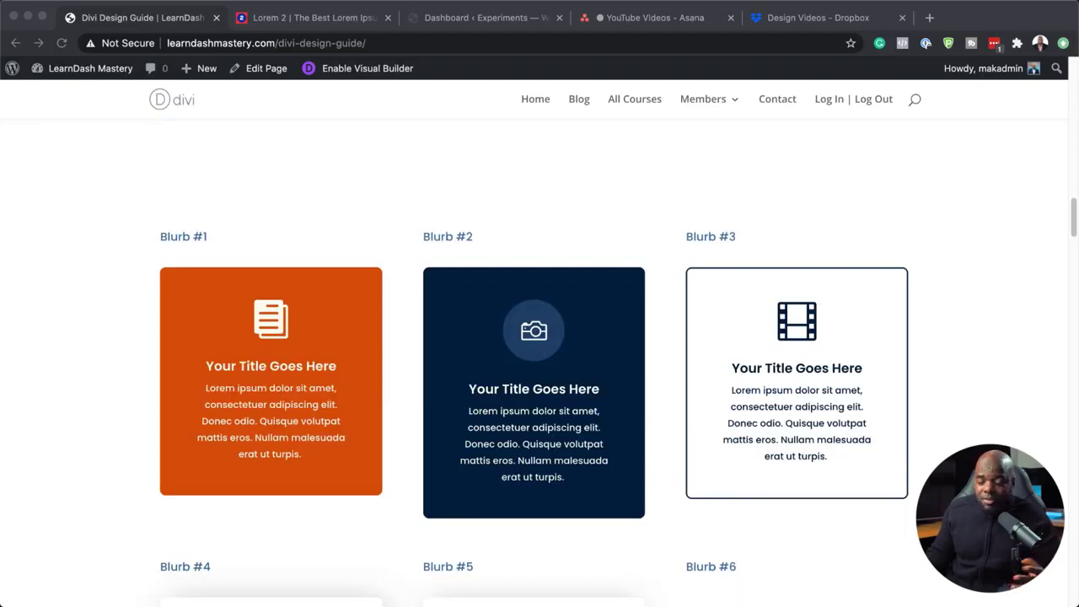
{"action": "scroll", "coordinate": [540, 338], "scroll_direction": "down", "scroll_amount": 10}
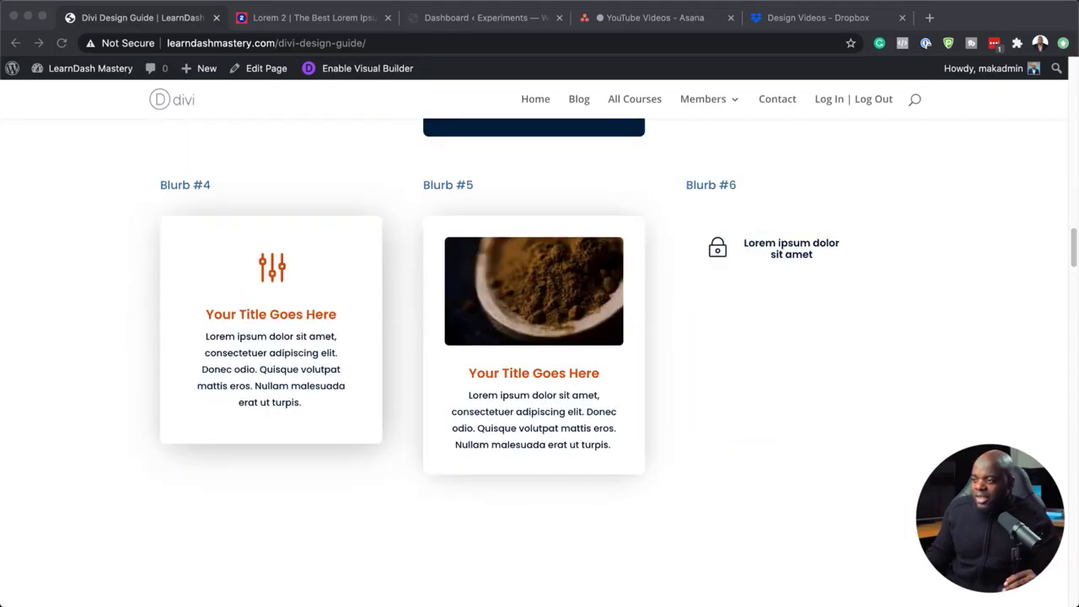
{"action": "scroll", "coordinate": [539, 337], "scroll_direction": "down", "scroll_amount": 12}
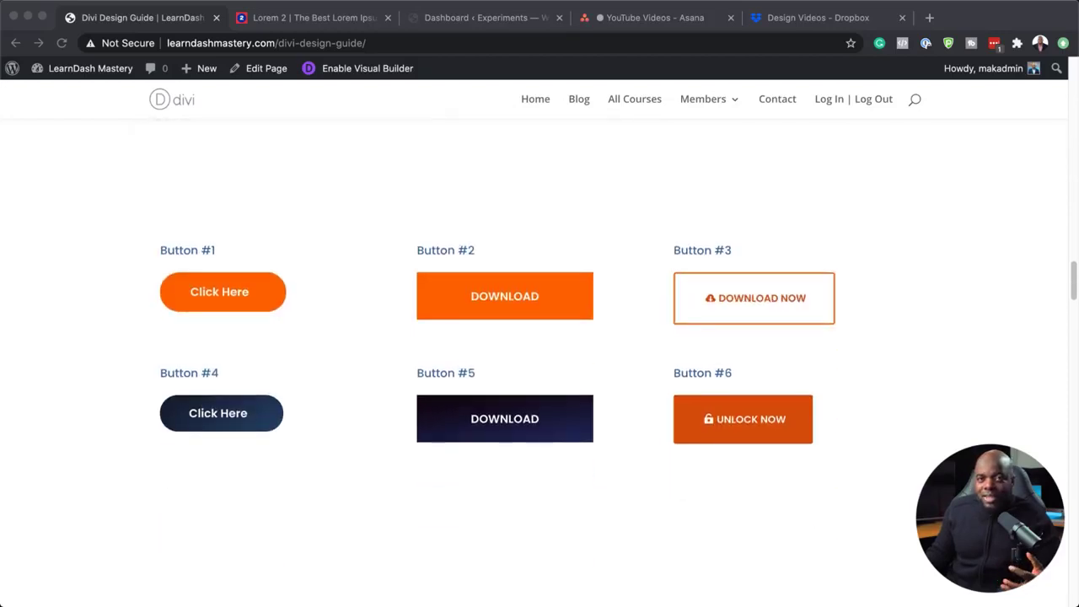
{"action": "scroll", "coordinate": [540, 363], "scroll_direction": "down", "scroll_amount": 10}
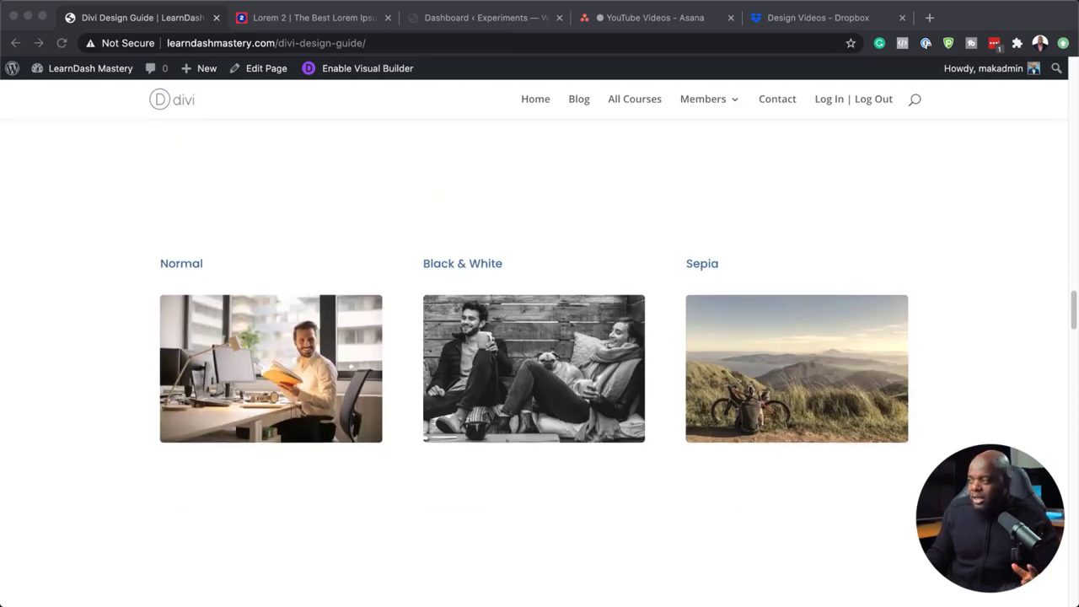
{"action": "scroll", "coordinate": [539, 362], "scroll_direction": "down", "scroll_amount": 10}
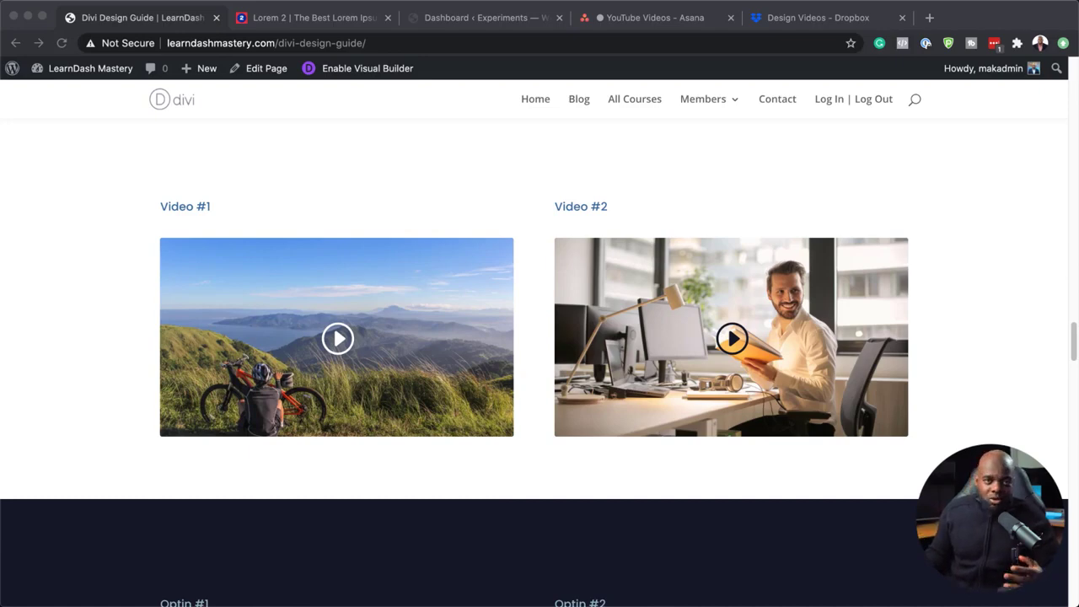
{"action": "scroll", "coordinate": [540, 337], "scroll_direction": "down", "scroll_amount": 5}
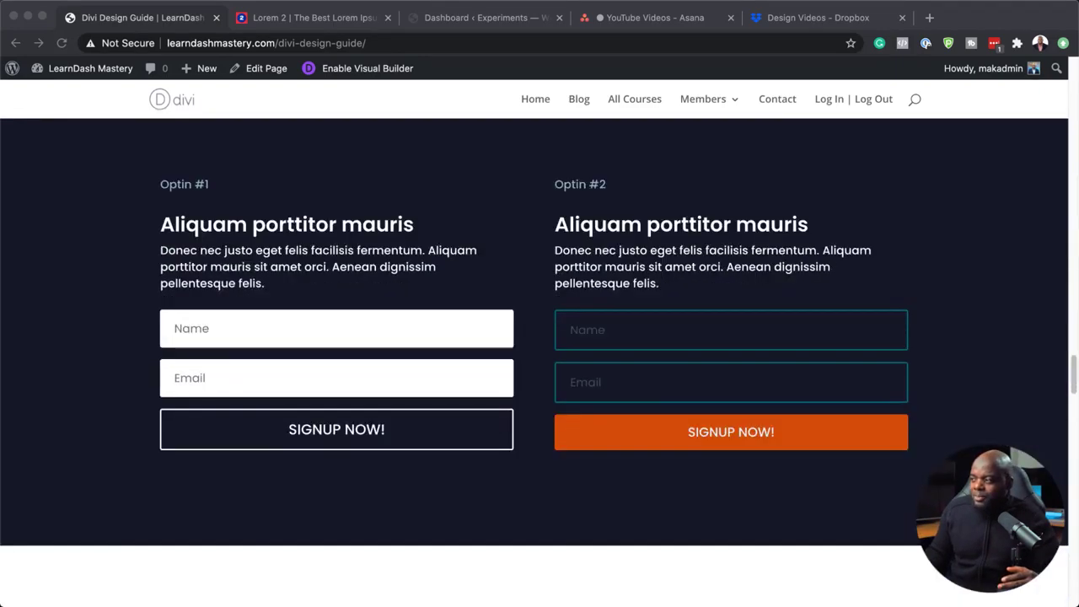
{"action": "scroll", "coordinate": [540, 362], "scroll_direction": "down", "scroll_amount": 6}
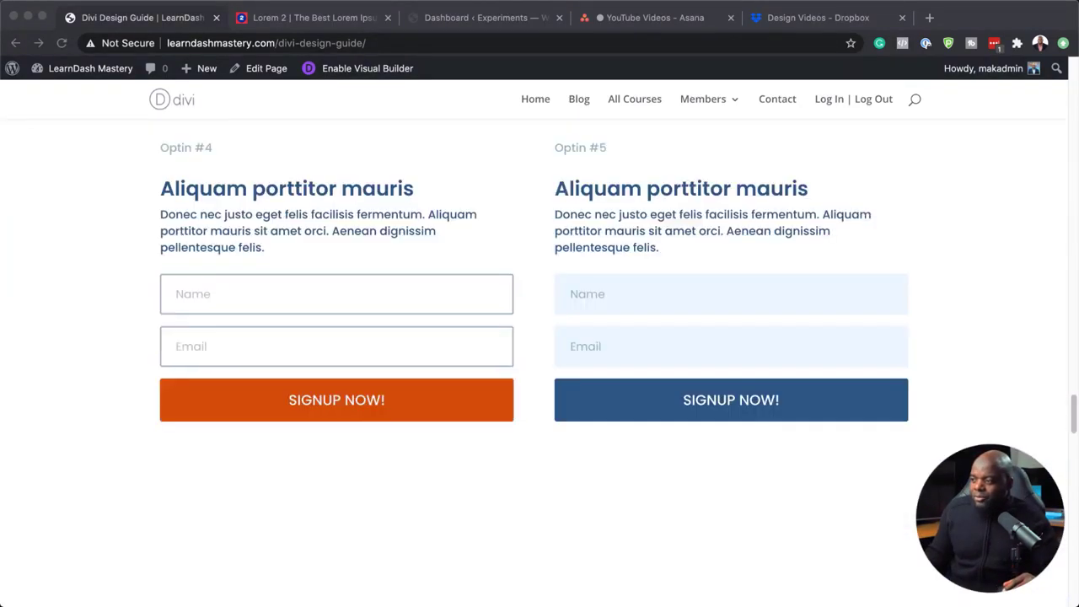
{"action": "scroll", "coordinate": [539, 363], "scroll_direction": "up", "scroll_amount": 4}
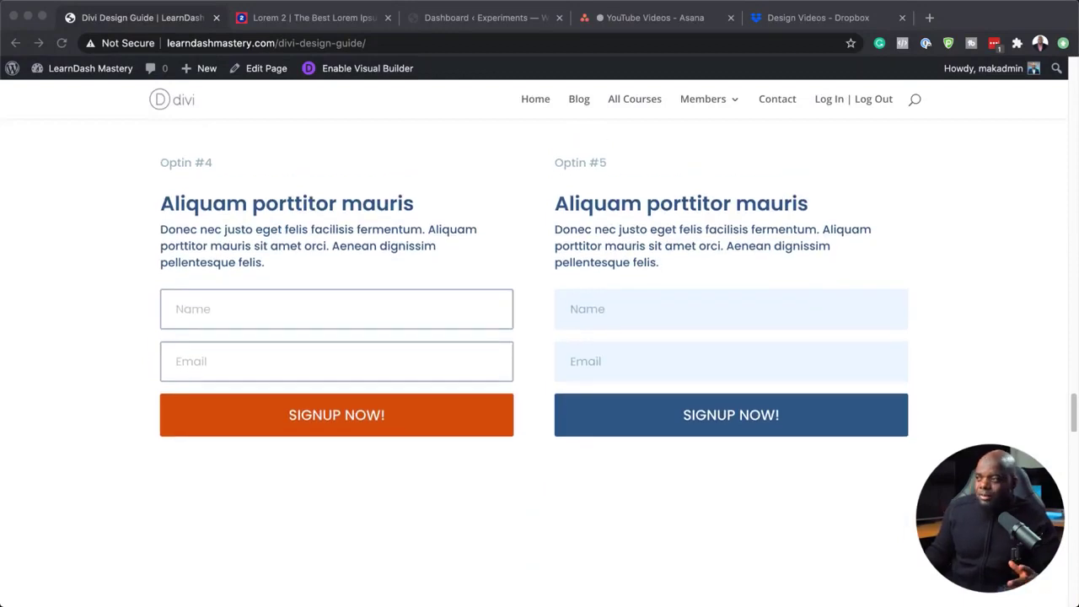
{"action": "scroll", "coordinate": [539, 363], "scroll_direction": "down", "scroll_amount": 3}
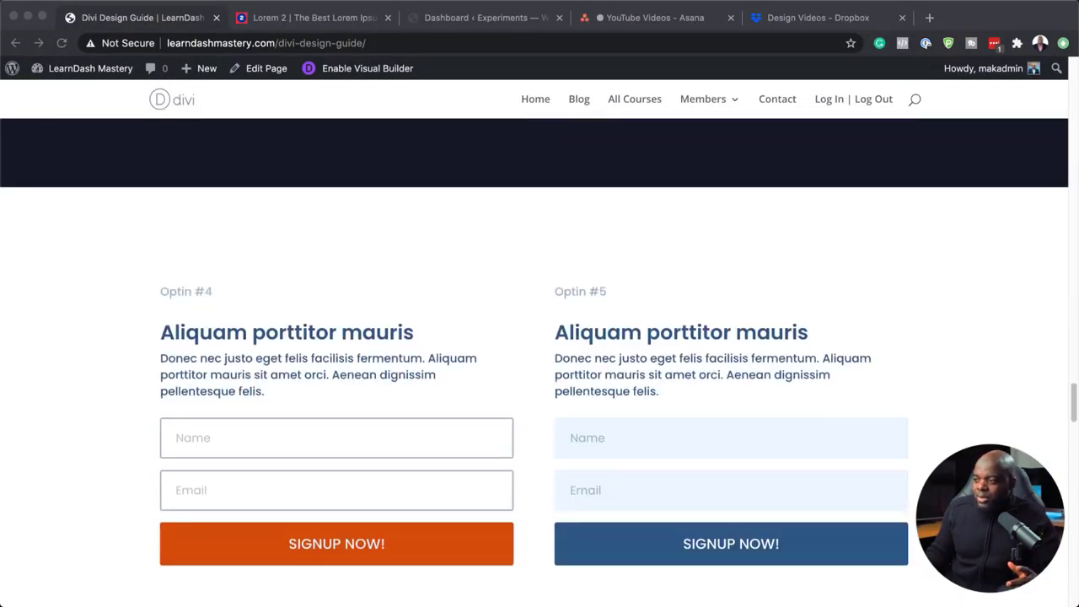
{"action": "scroll", "coordinate": [539, 362], "scroll_direction": "down", "scroll_amount": 7}
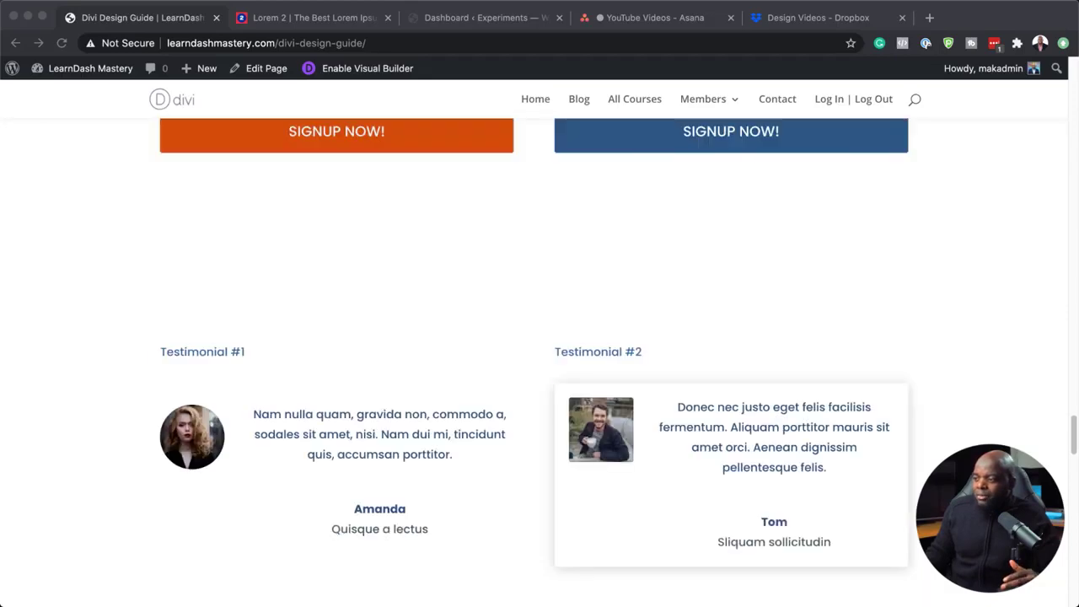
{"action": "scroll", "coordinate": [539, 362], "scroll_direction": "down", "scroll_amount": 8}
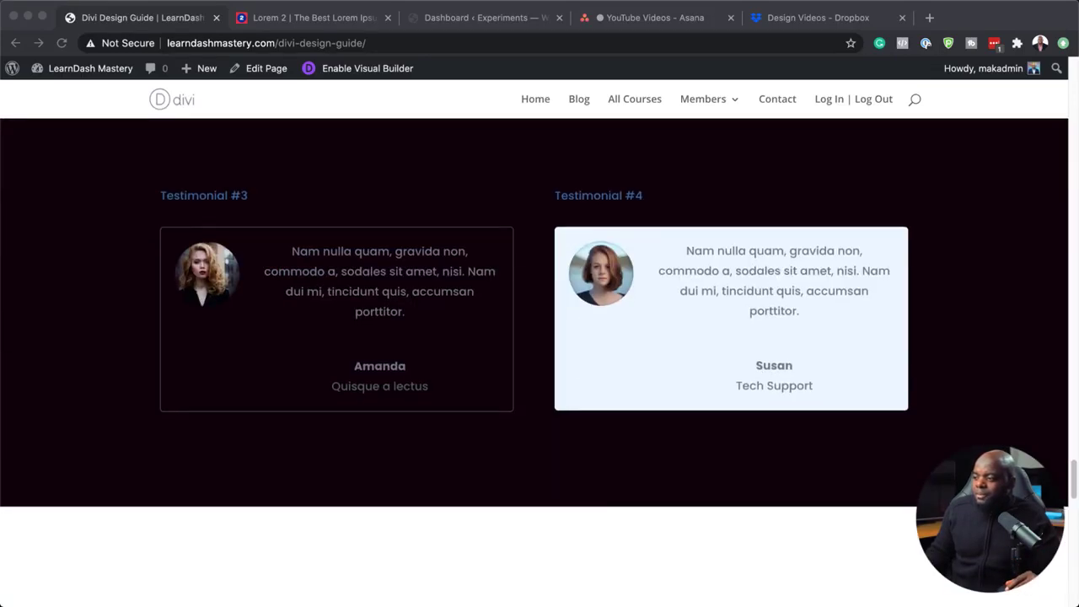
{"action": "scroll", "coordinate": [540, 363], "scroll_direction": "down", "scroll_amount": 8}
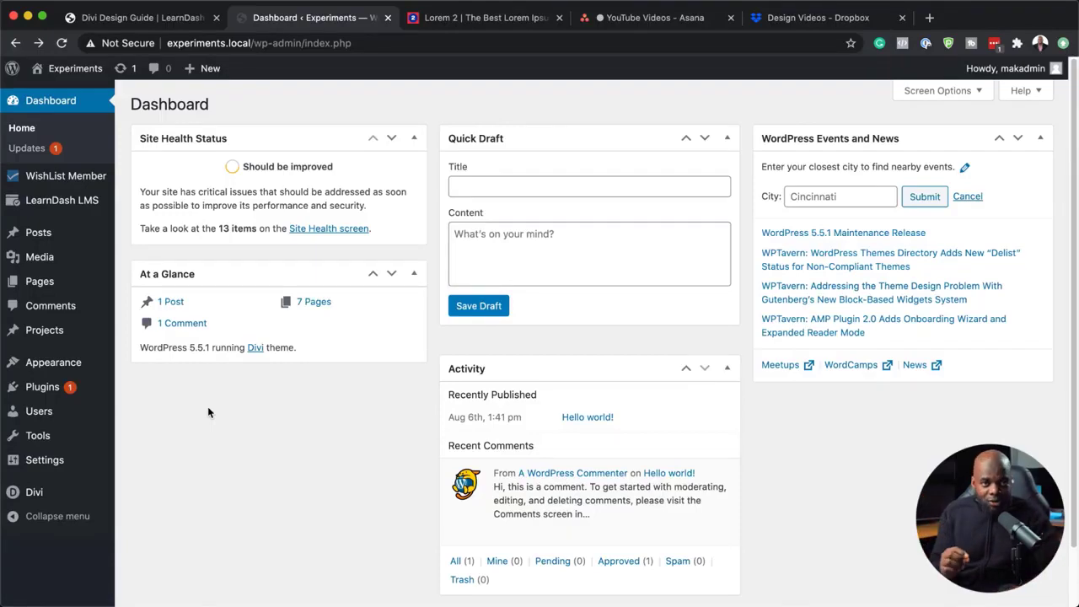
Add a new WordPress page on the Experiments site and title it "Divi Design Guide".
{"action": "mouse_move", "coordinate": [32, 287]}
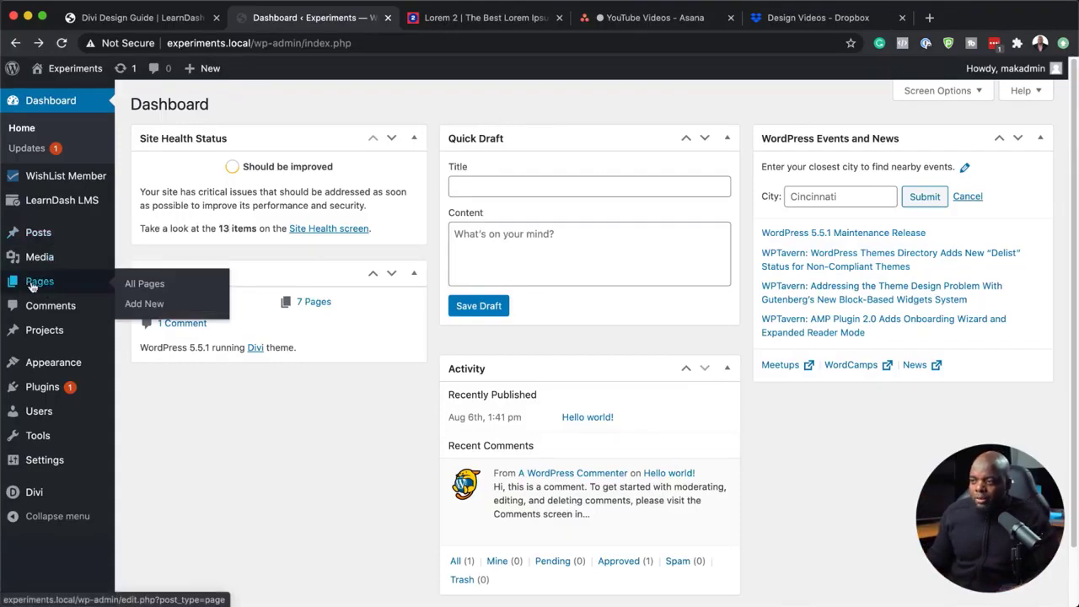
{"action": "left_click", "coordinate": [148, 305]}
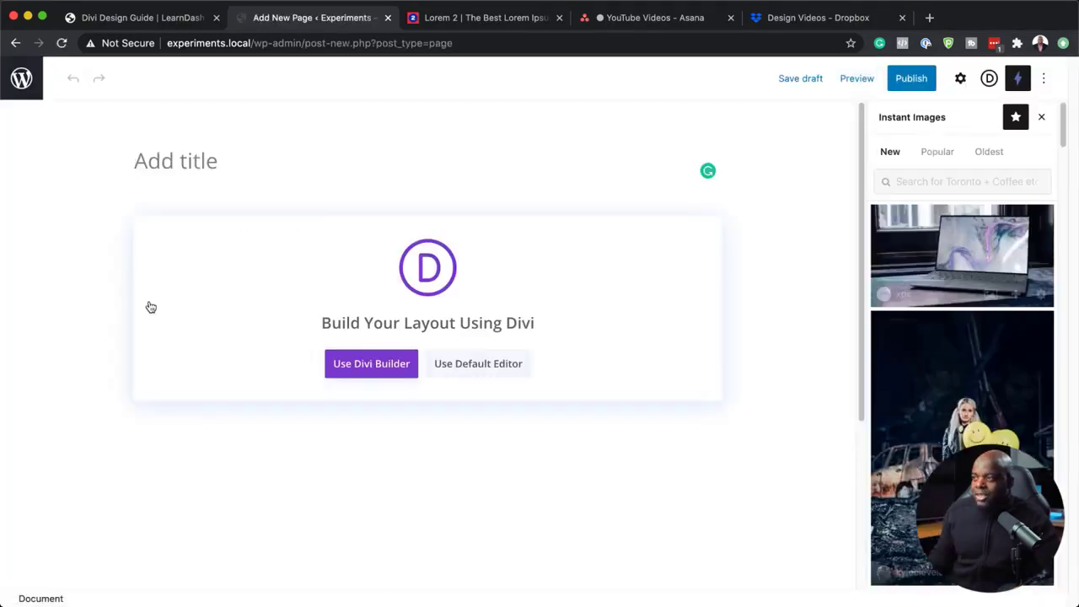
{"action": "left_click", "coordinate": [188, 161]}
{"action": "type", "text": "De"}
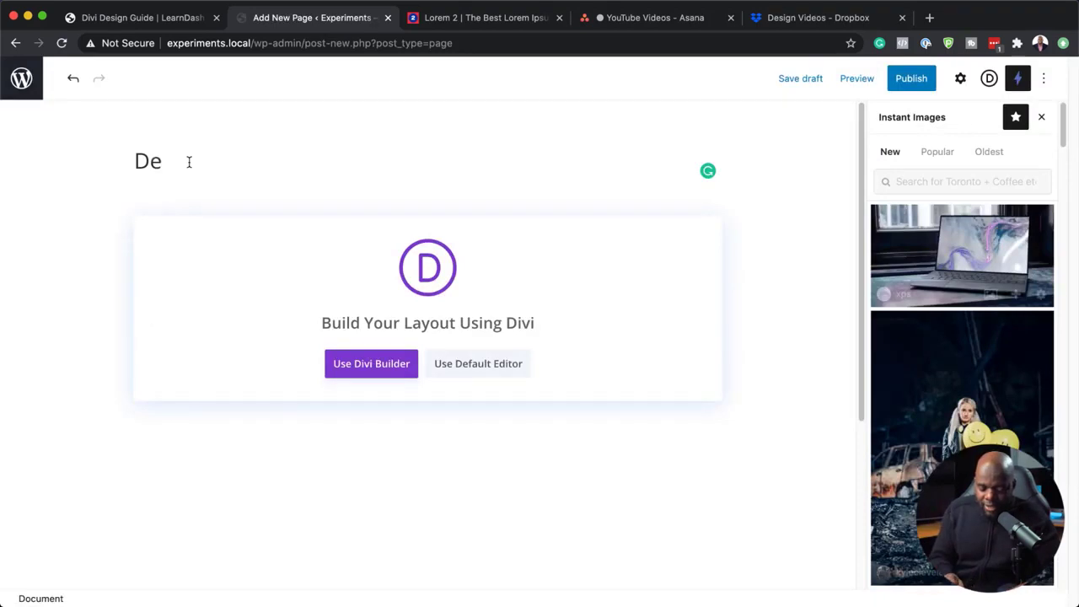
{"action": "type", "text": "ivi Deso"}
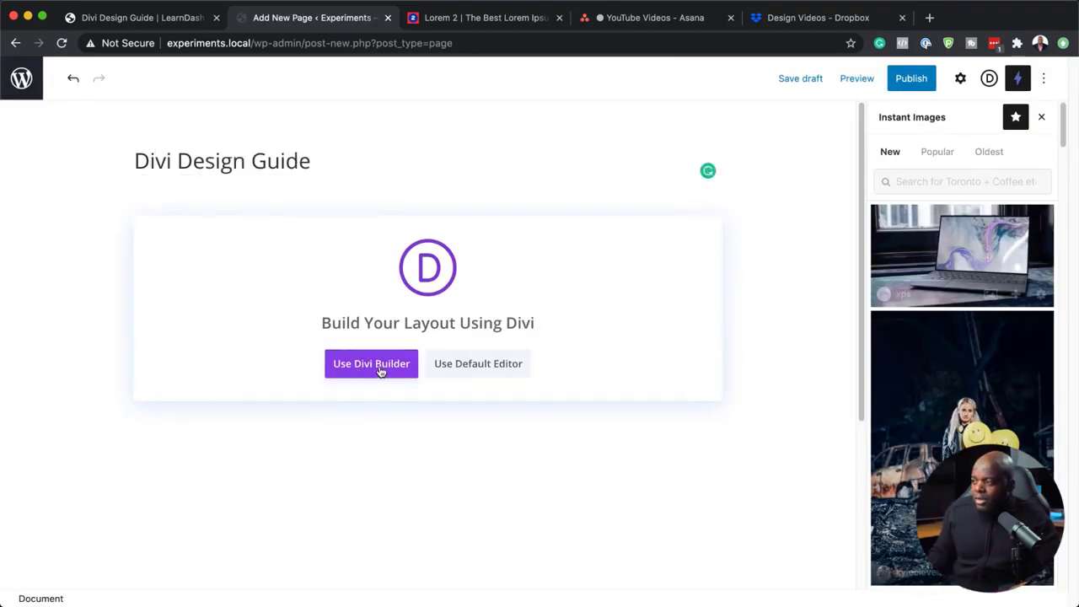
Open the page in the Divi Builder, start building from scratch and dismiss the row insertion dialog.
{"action": "left_click", "coordinate": [378, 366]}
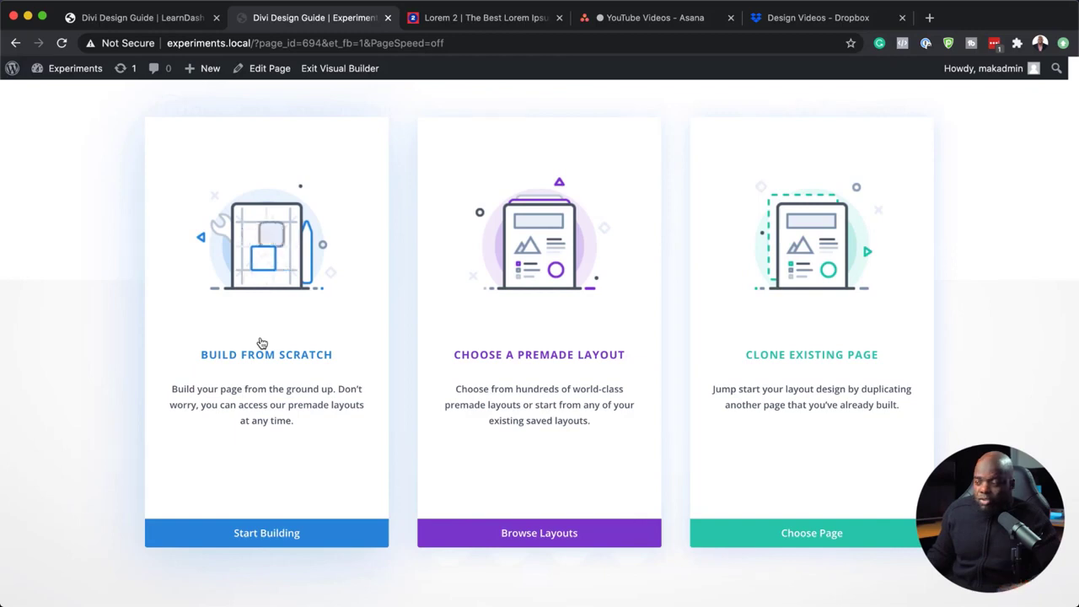
{"action": "left_click", "coordinate": [287, 533]}
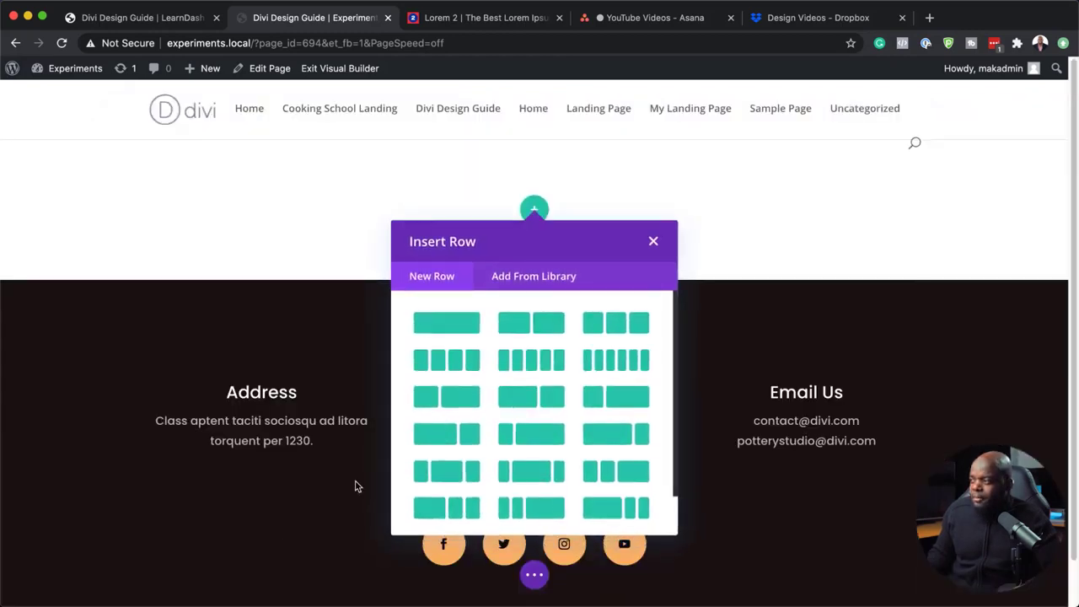
{"action": "left_click", "coordinate": [653, 241]}
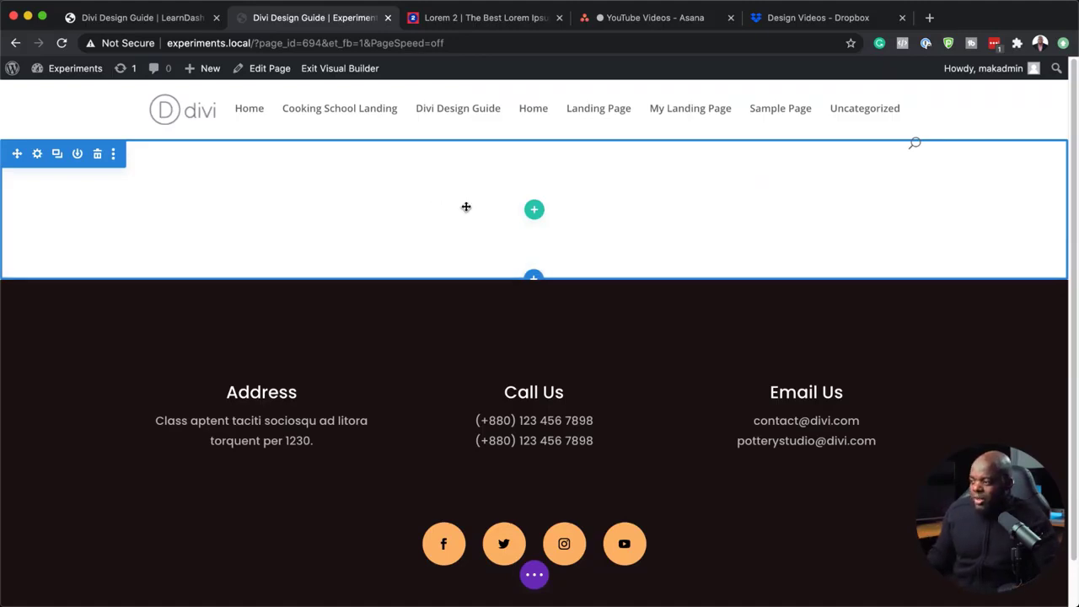
Import Divi Design Guide Pro V.1.json from the Divi design Guide Pro V.1 folder in Downloads, replacing existing content and including presets.
{"action": "mouse_move", "coordinate": [322, 600]}
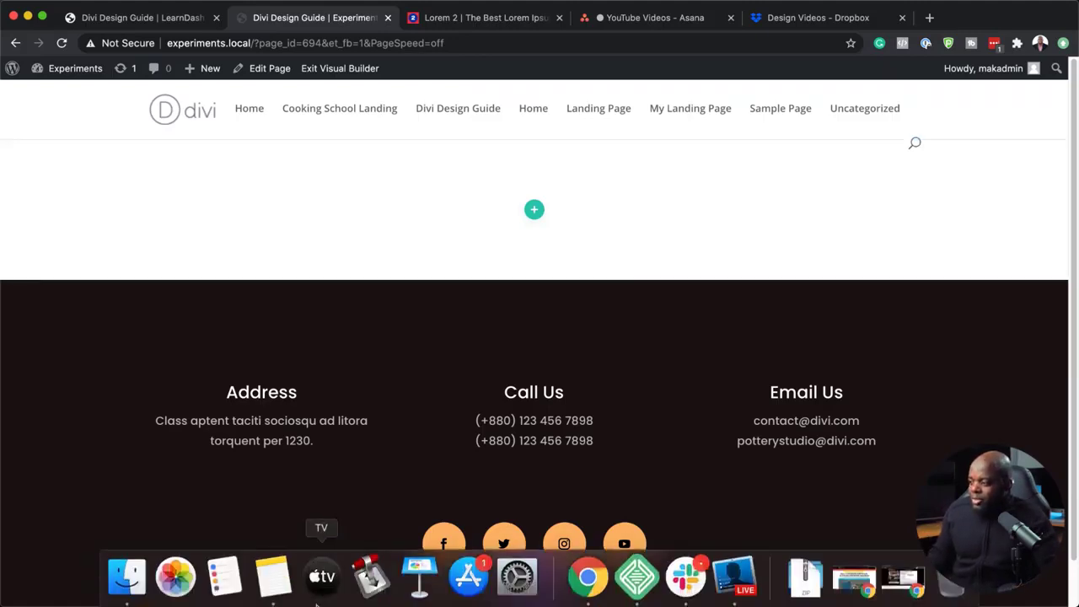
{"action": "left_click", "coordinate": [122, 581]}
{"action": "left_click_drag", "start_coordinate": [537, 240], "coordinate": [184, 291]}
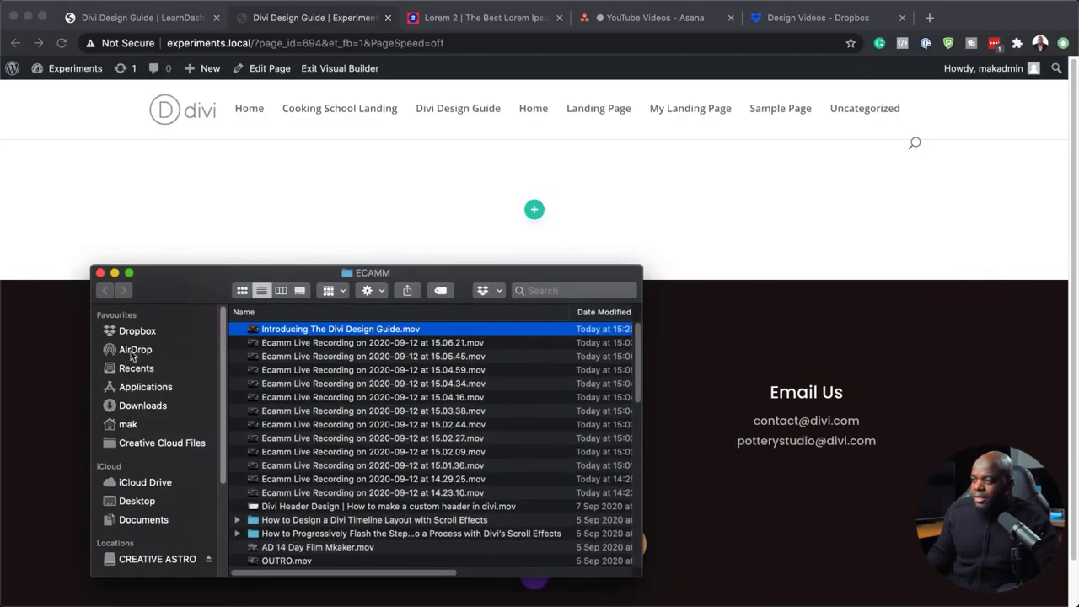
{"action": "left_click", "coordinate": [148, 410]}
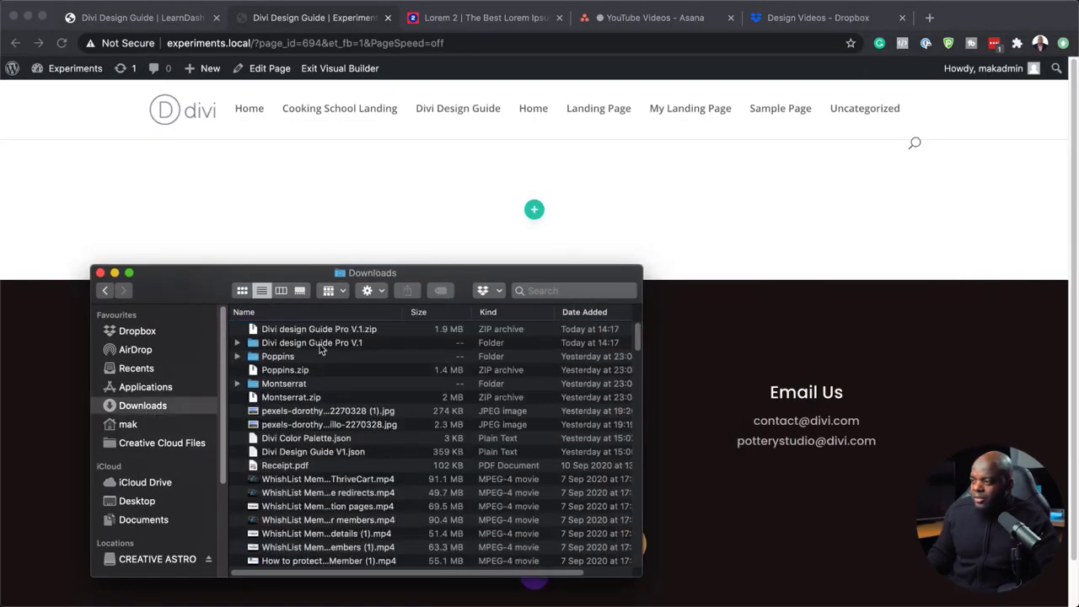
{"action": "left_click", "coordinate": [237, 343]}
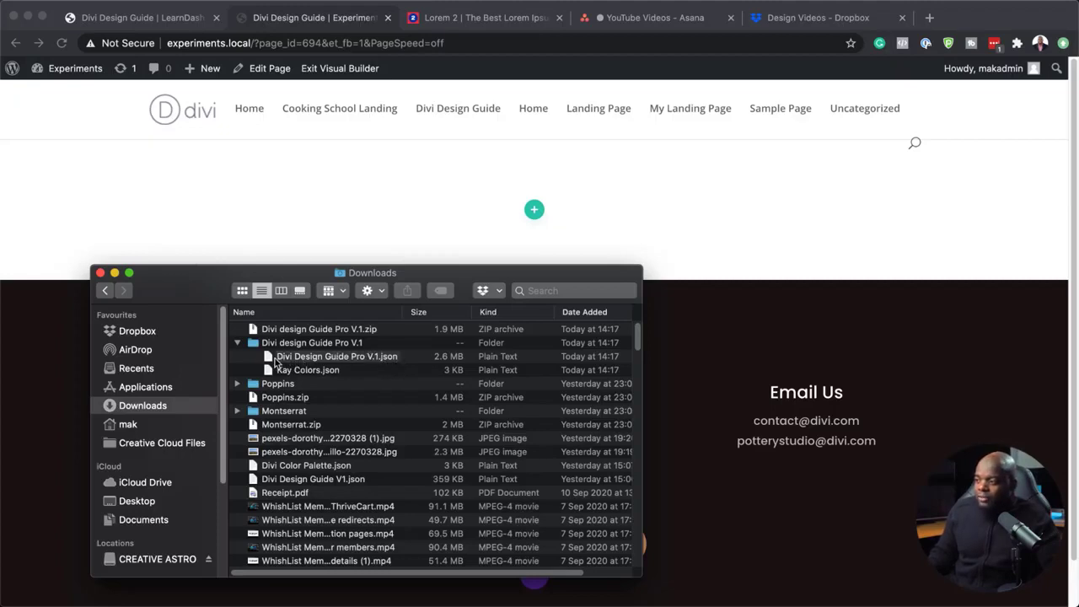
{"action": "left_click_drag", "start_coordinate": [269, 359], "coordinate": [383, 202]}
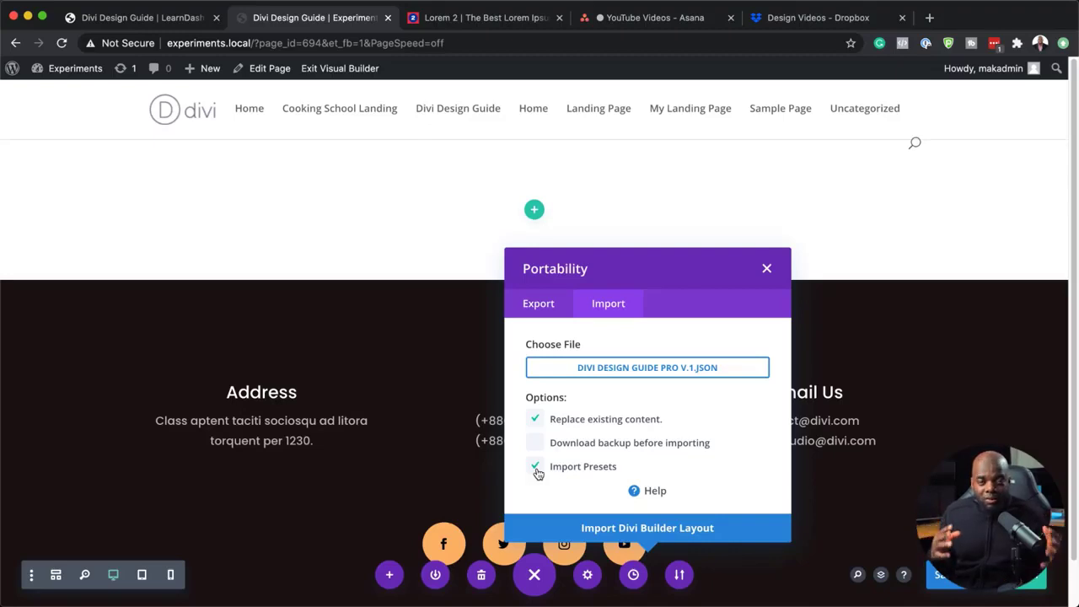
{"action": "left_click", "coordinate": [646, 527]}
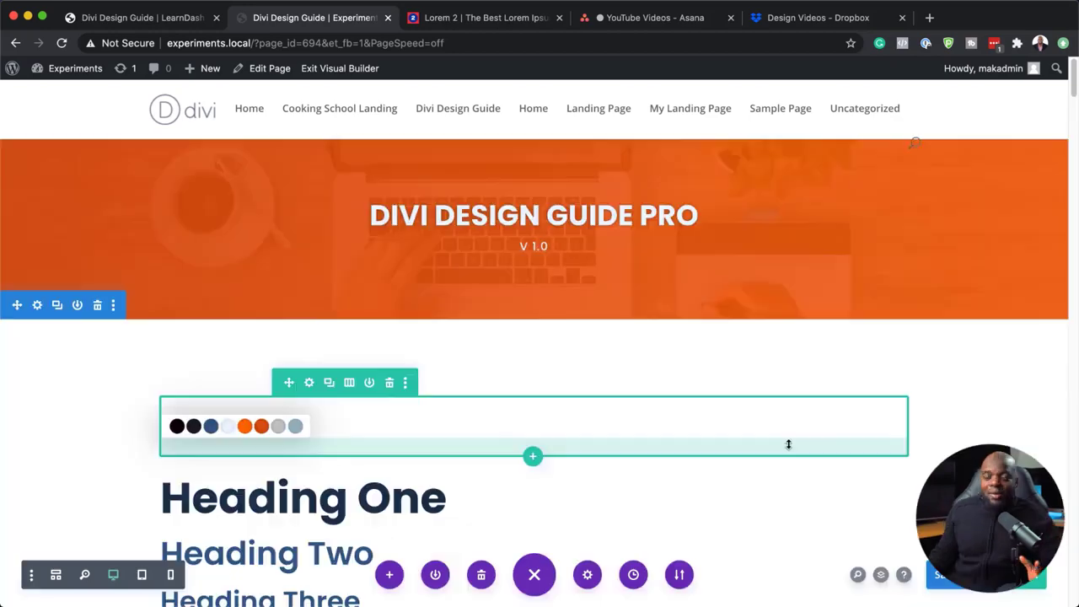
Look over the imported design guide sections and exit the visual builder to the page's front-end view.
{"action": "scroll", "coordinate": [538, 418], "scroll_direction": "down", "scroll_amount": 15}
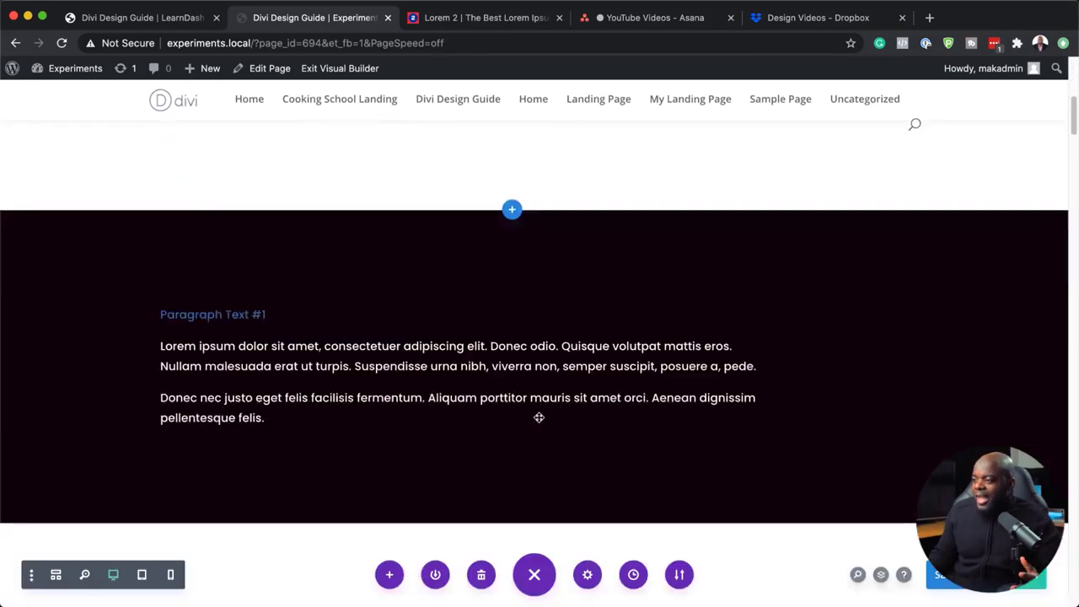
{"action": "scroll", "coordinate": [539, 417], "scroll_direction": "down", "scroll_amount": 8}
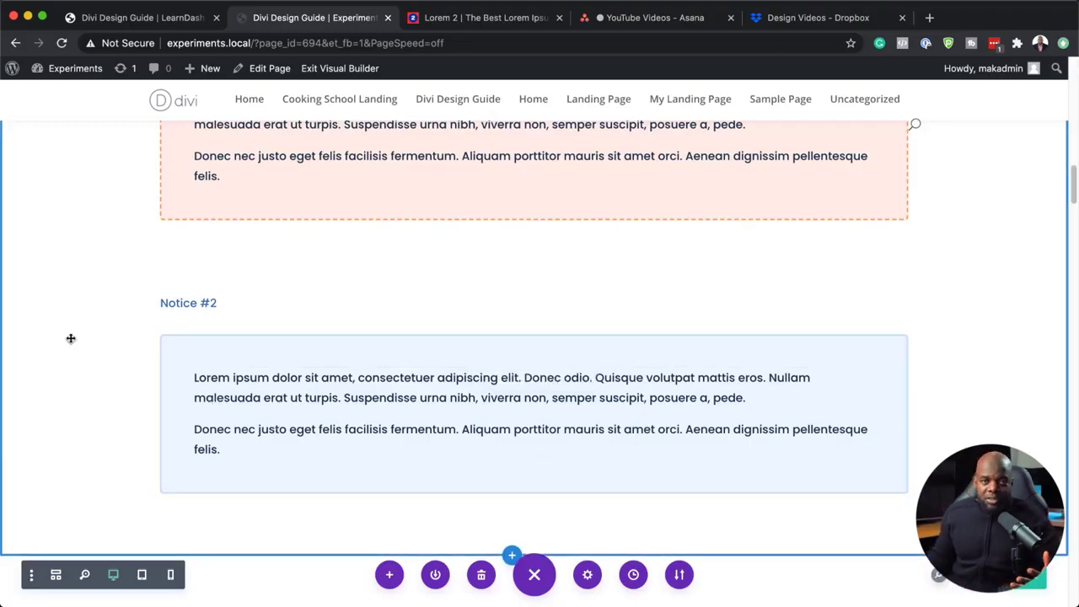
{"action": "scroll", "coordinate": [447, 337], "scroll_direction": "up", "scroll_amount": 15}
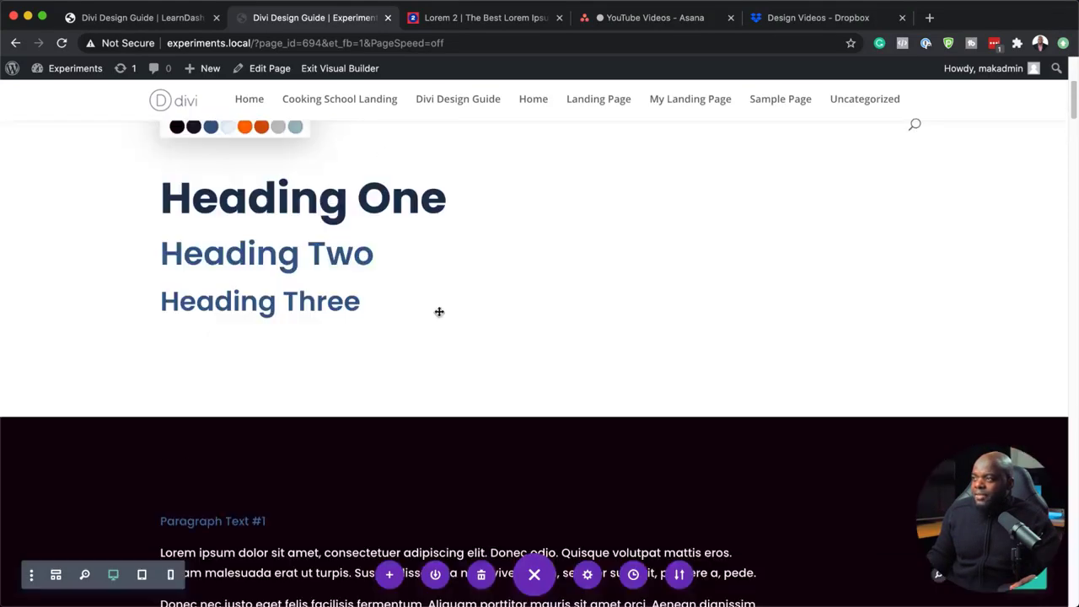
{"action": "left_click", "coordinate": [335, 69]}
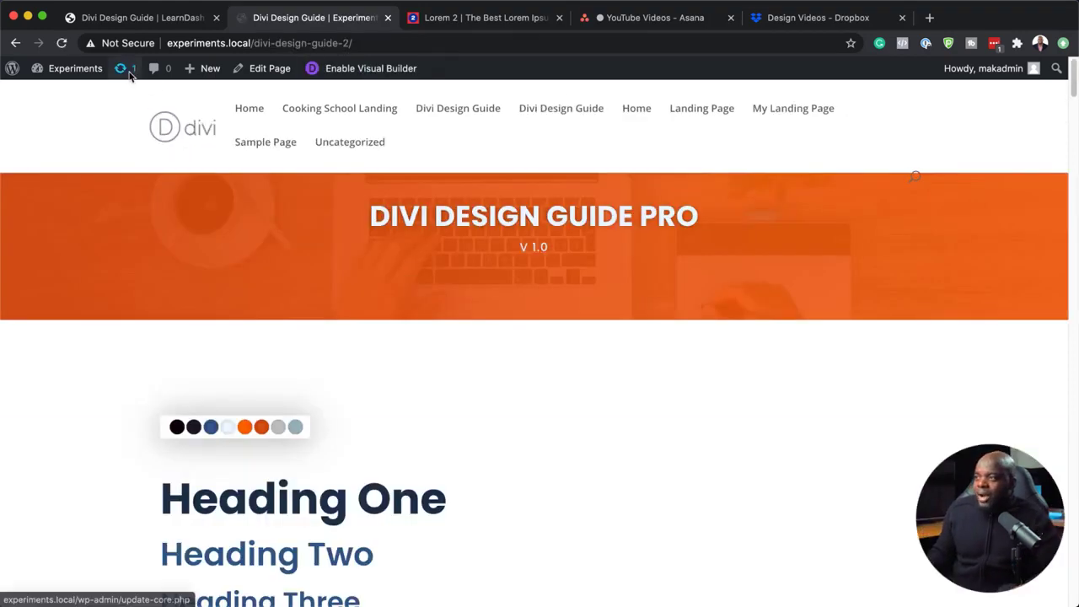
Open the editor for another new WordPress page in a separate browser tab and switch to it.
{"action": "mouse_move", "coordinate": [207, 75]}
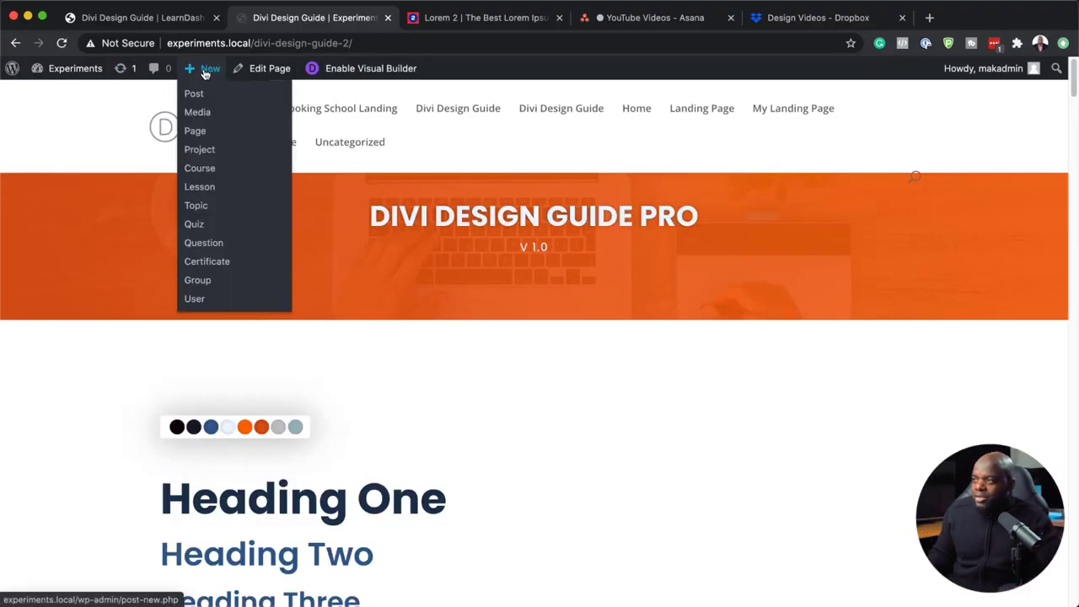
{"action": "left_click", "coordinate": [197, 132], "text": "super"}
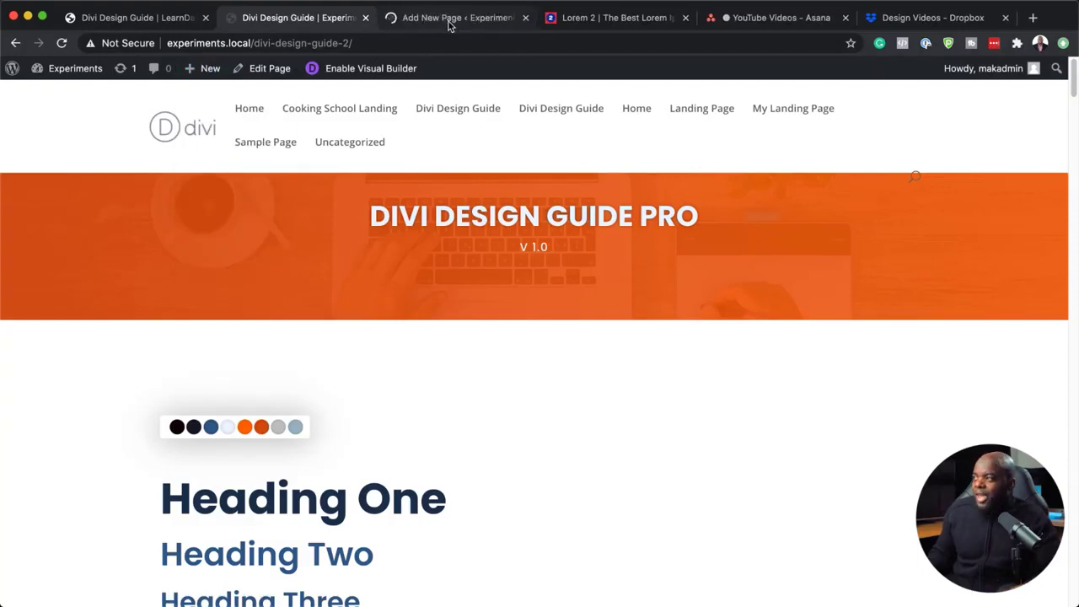
{"action": "left_click", "coordinate": [449, 24]}
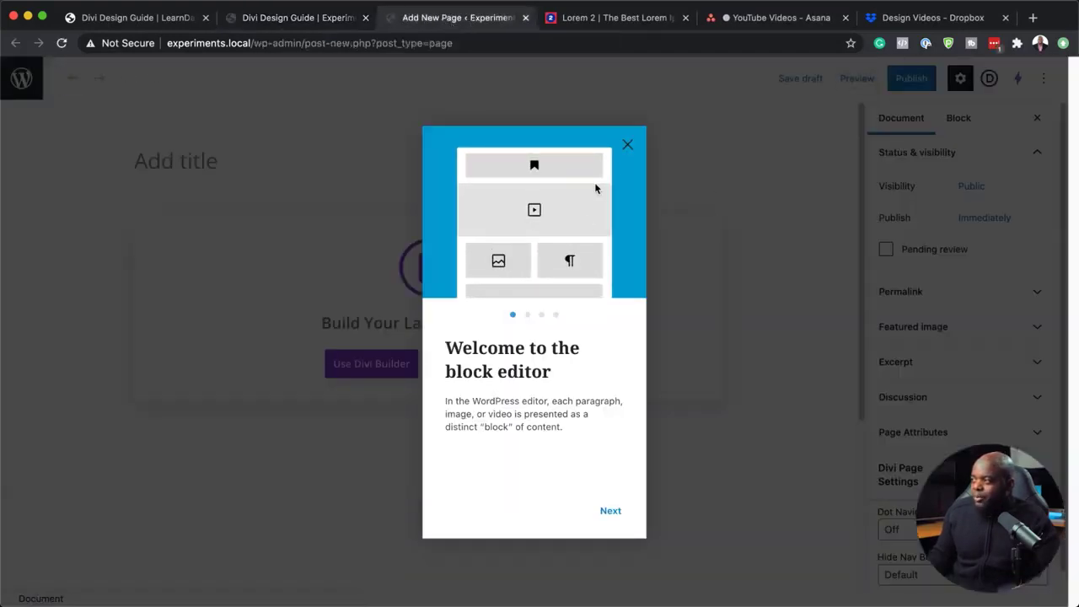
Dismiss the block editor welcome, title the page "Mak Page" and start building it from scratch with the Divi Builder.
{"action": "left_click", "coordinate": [629, 145]}
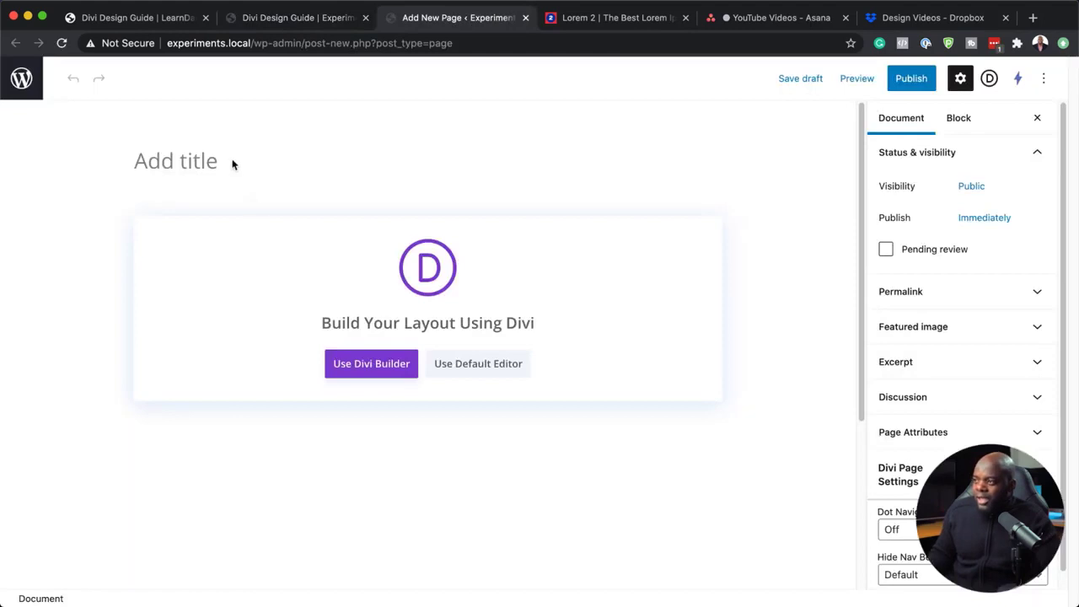
{"action": "type", "text": "Ma"}
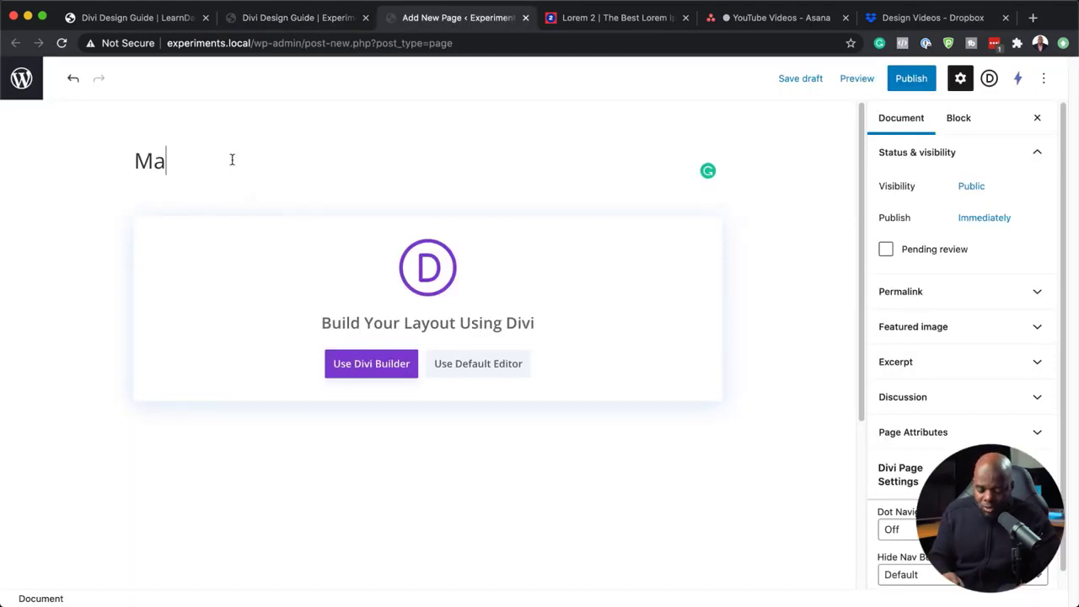
{"action": "type", "text": "k Page"}
{"action": "left_click", "coordinate": [380, 372]}
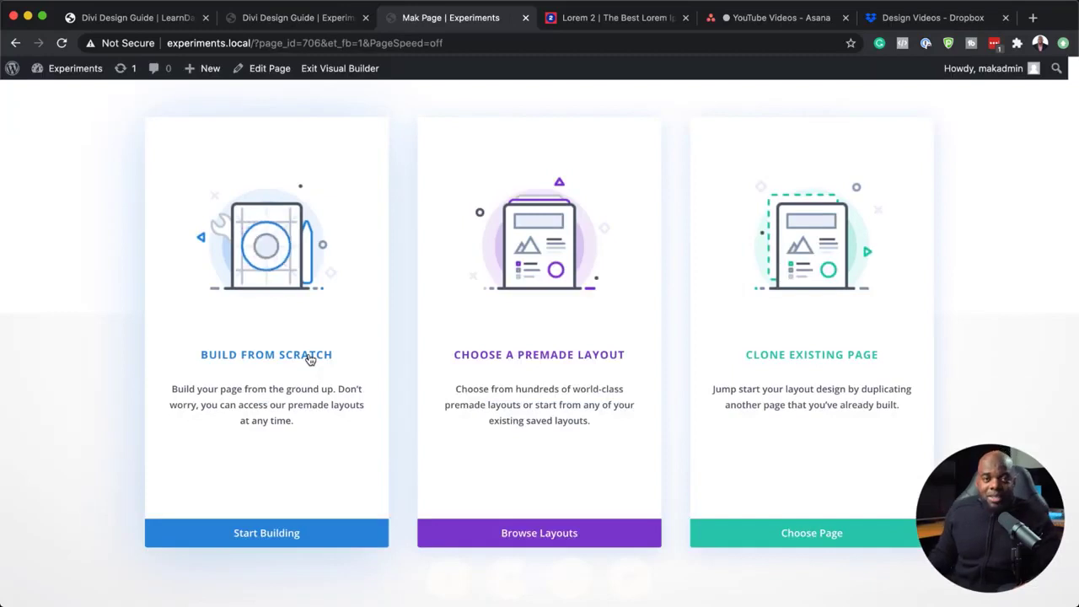
{"action": "left_click", "coordinate": [310, 359]}
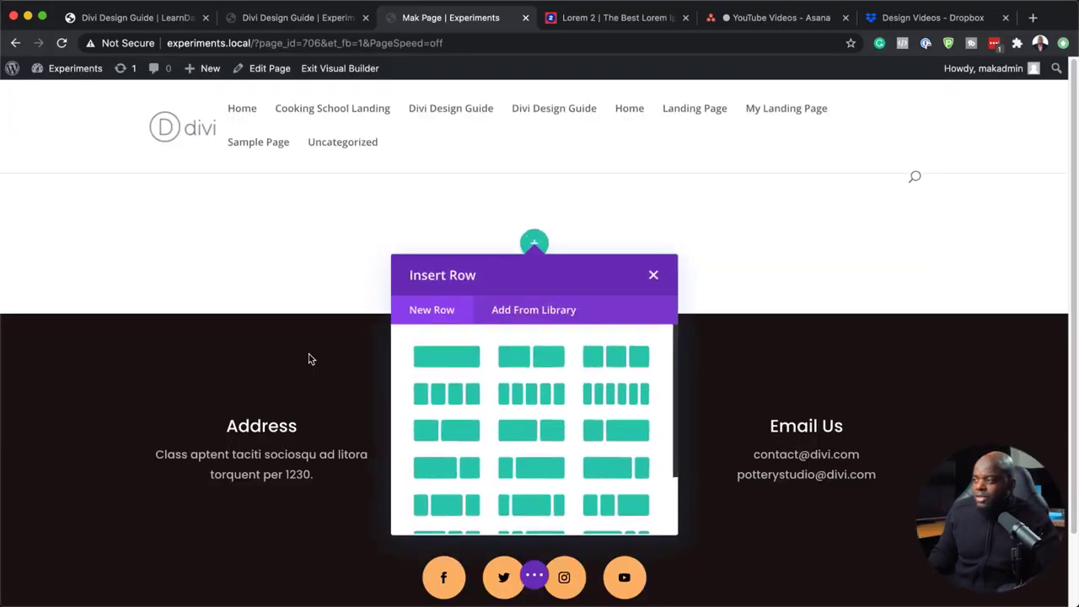
Insert a single-column row and add a Text module to it.
{"action": "left_click", "coordinate": [462, 361]}
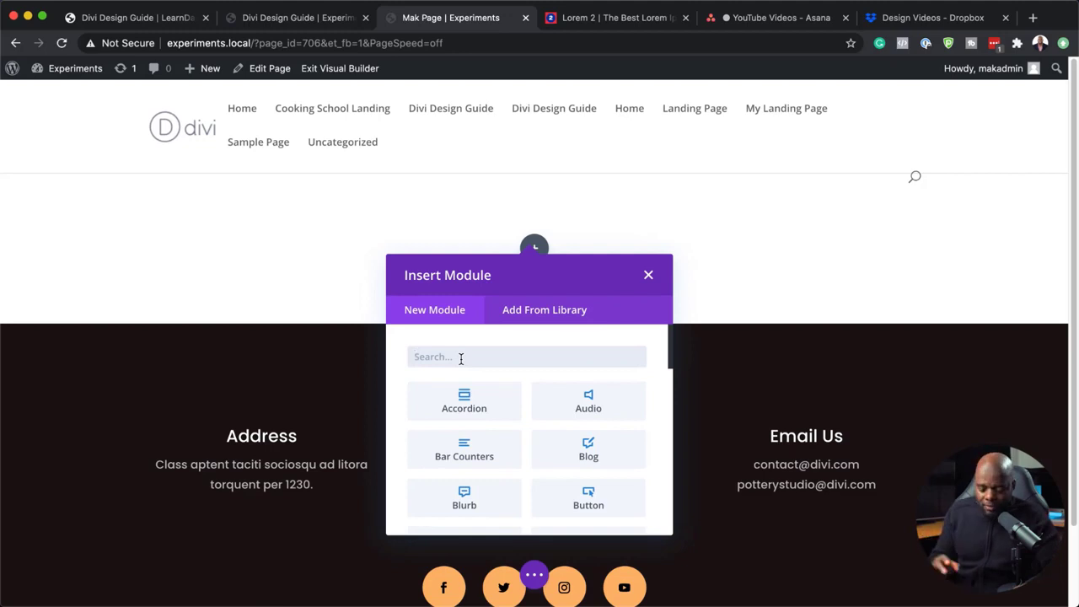
{"action": "type", "text": "text"}
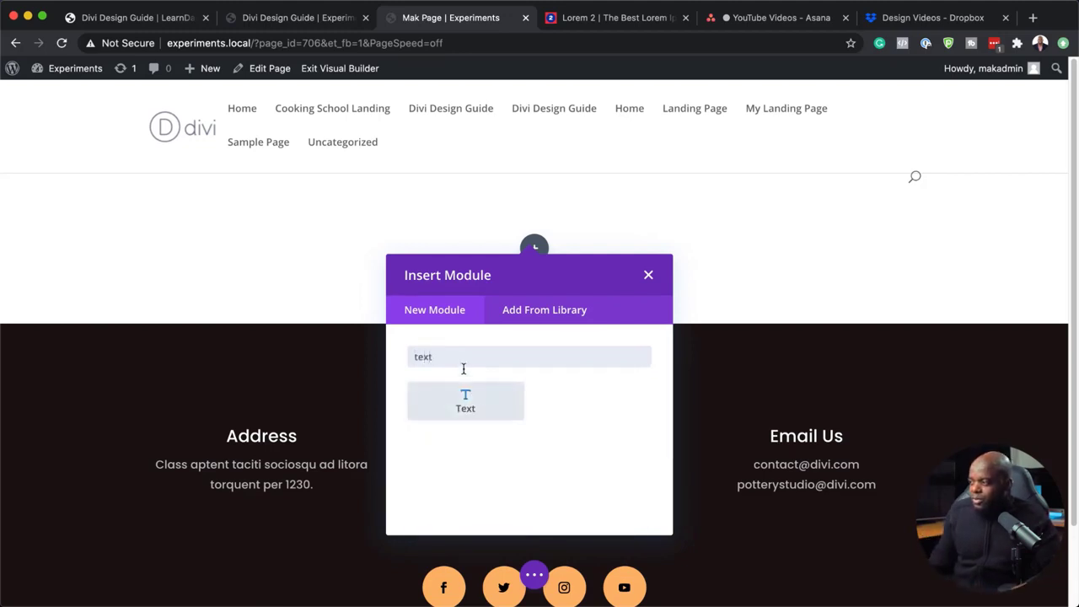
{"action": "left_click", "coordinate": [469, 401]}
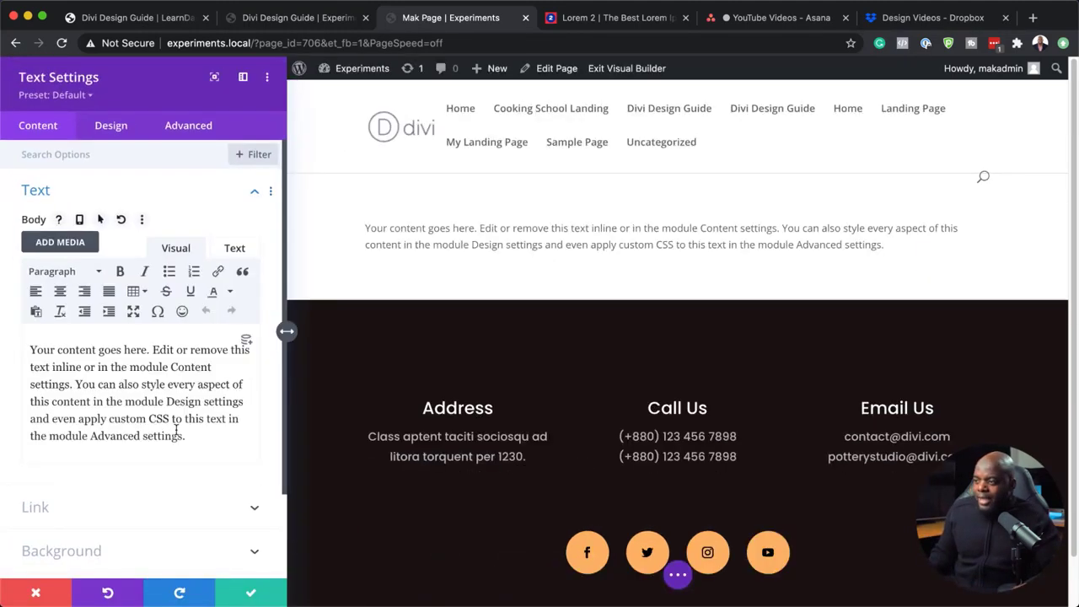
Replace the placeholder body text with "Lorem ipsum dolor sit amet." and format it as Heading 1.
{"action": "left_click_drag", "start_coordinate": [197, 436], "coordinate": [15, 343]}
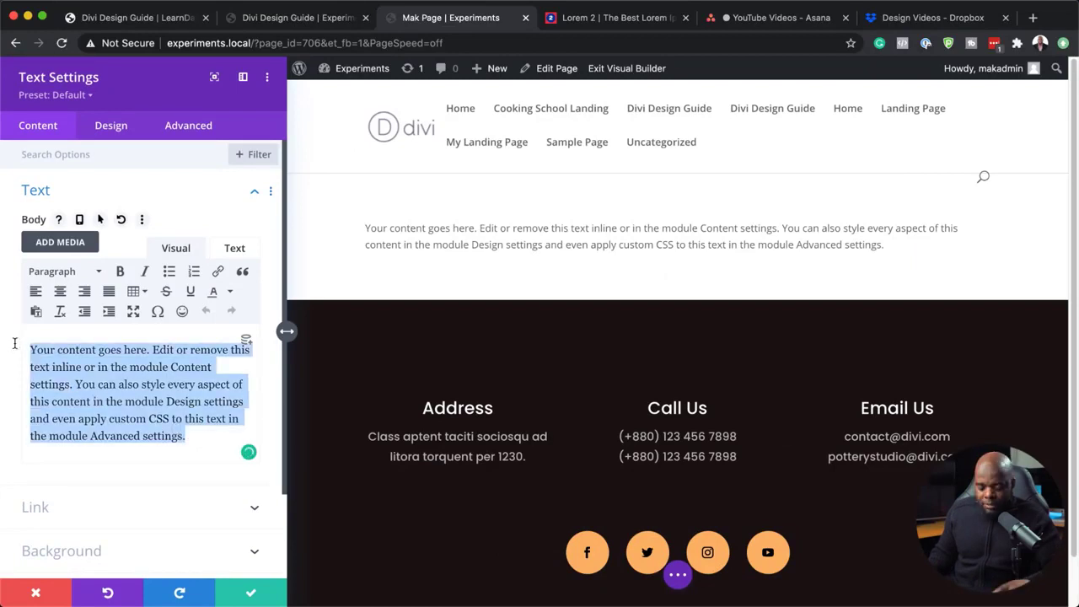
{"action": "type", "text": "Lorem ipsum dolor sit amet"}
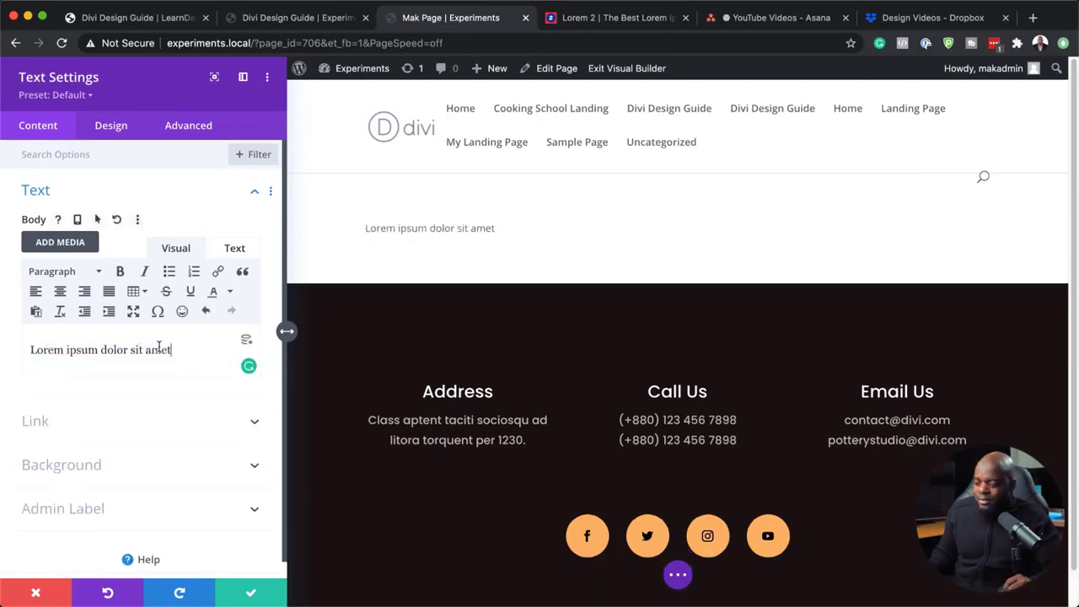
{"action": "type", "text": "."}
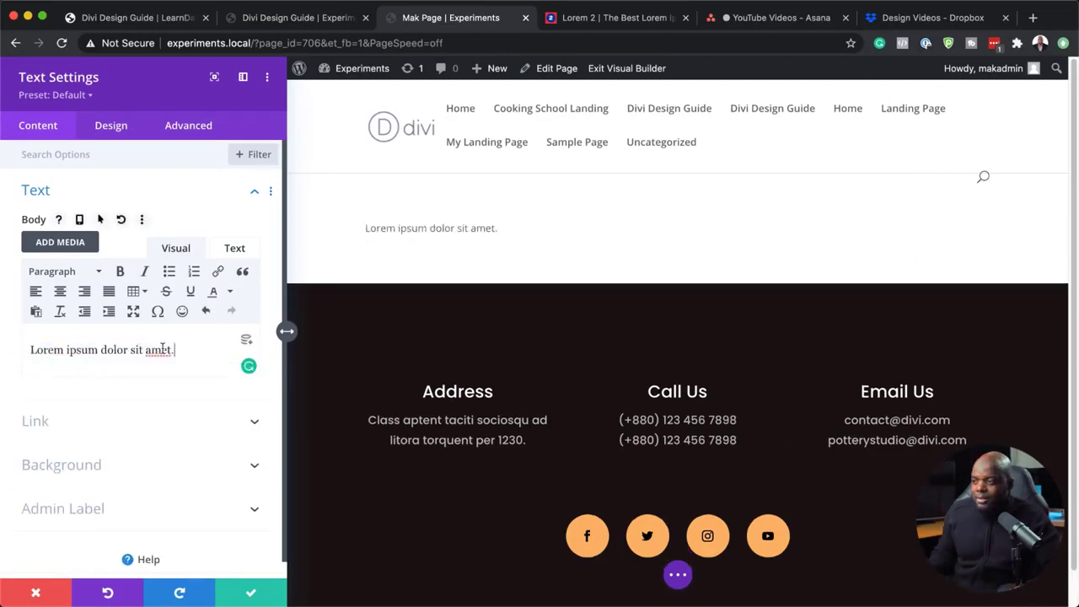
{"action": "left_click_drag", "start_coordinate": [187, 348], "coordinate": [57, 339]}
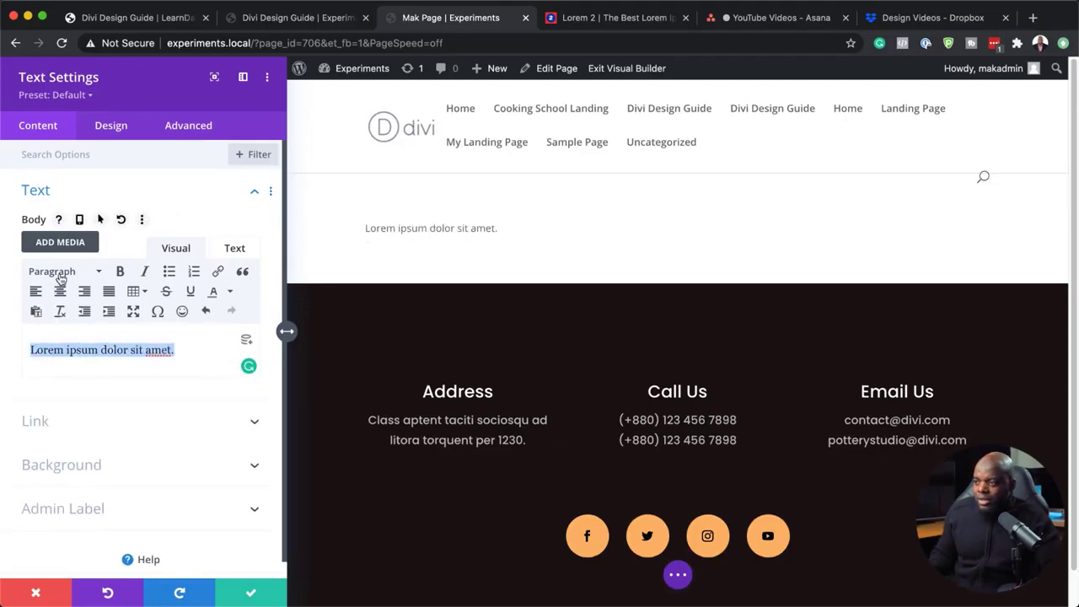
{"action": "left_click", "coordinate": [61, 278]}
{"action": "left_click", "coordinate": [92, 326]}
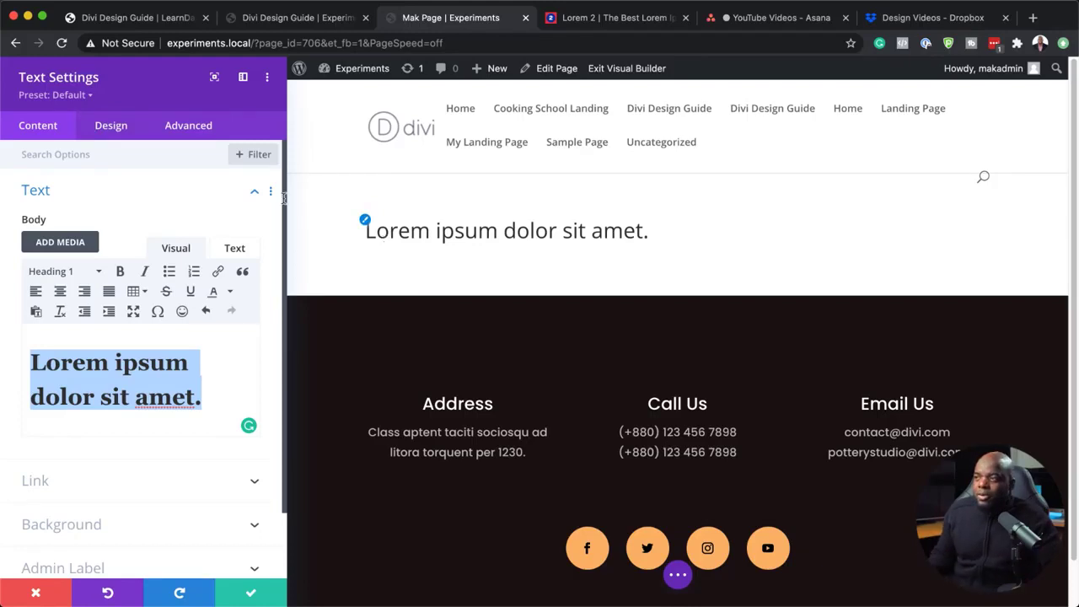
Apply the Heading H1 preset, checking the design guide page for reference, then center the heading and save the Text module.
{"action": "left_click", "coordinate": [88, 95]}
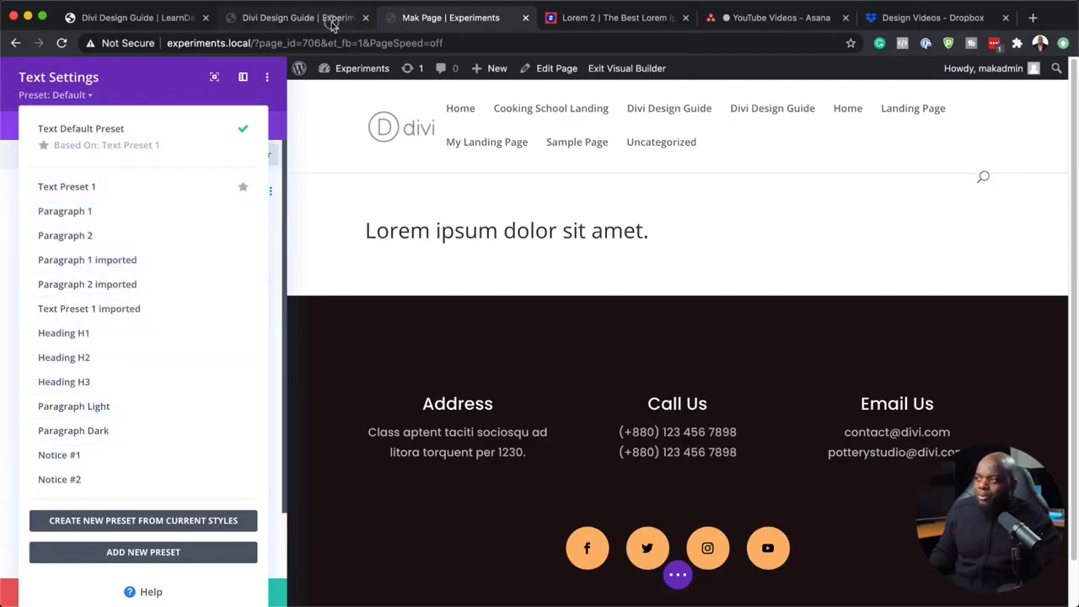
{"action": "left_click", "coordinate": [300, 17]}
{"action": "scroll", "coordinate": [493, 396], "scroll_direction": "down", "scroll_amount": 3}
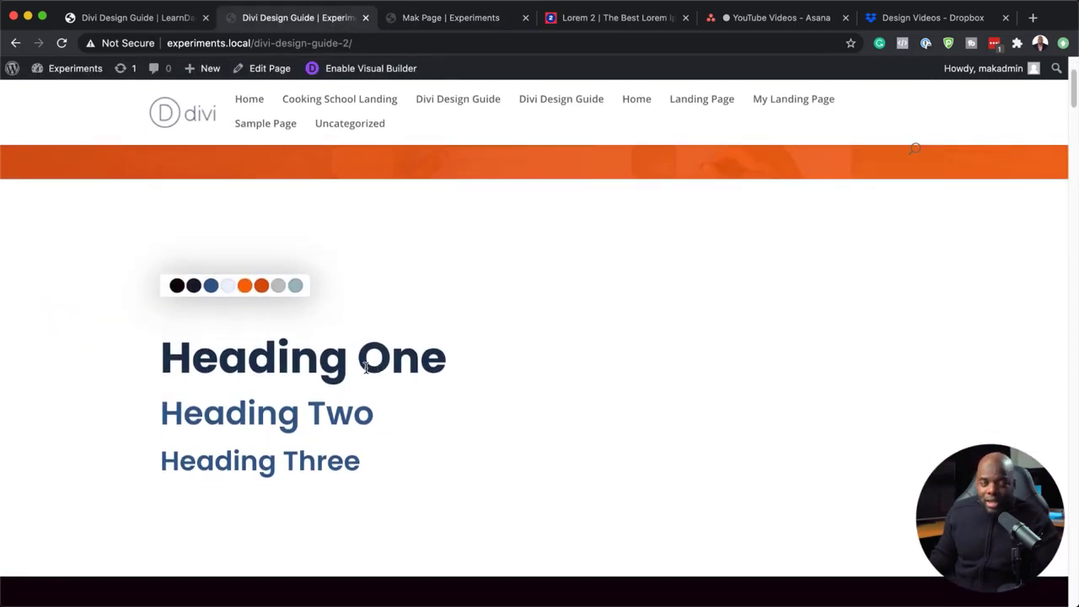
{"action": "left_click", "coordinate": [447, 18]}
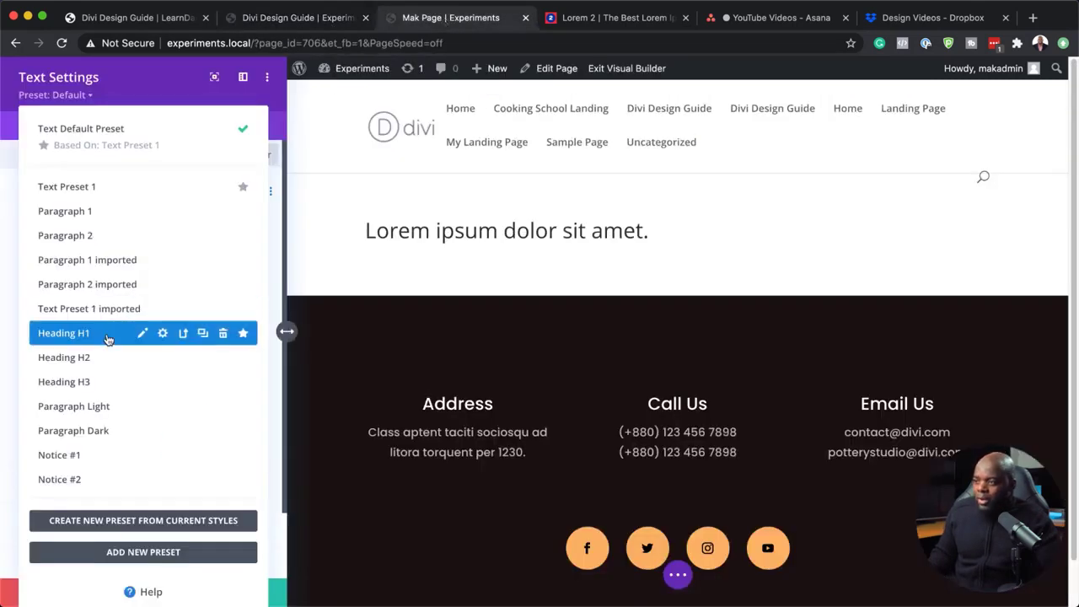
{"action": "left_click", "coordinate": [64, 333]}
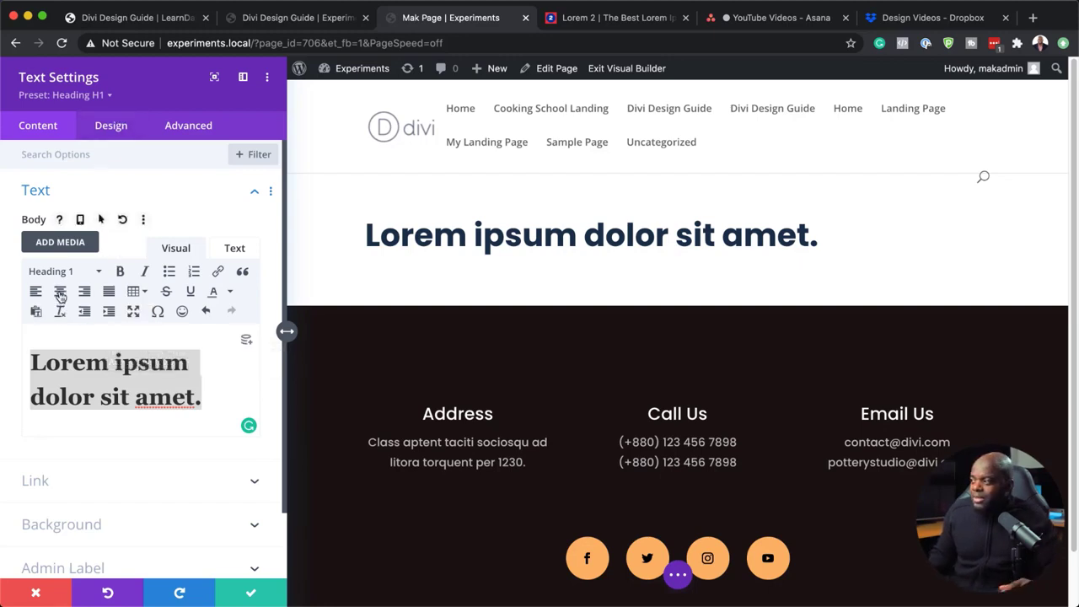
{"action": "left_click", "coordinate": [60, 292]}
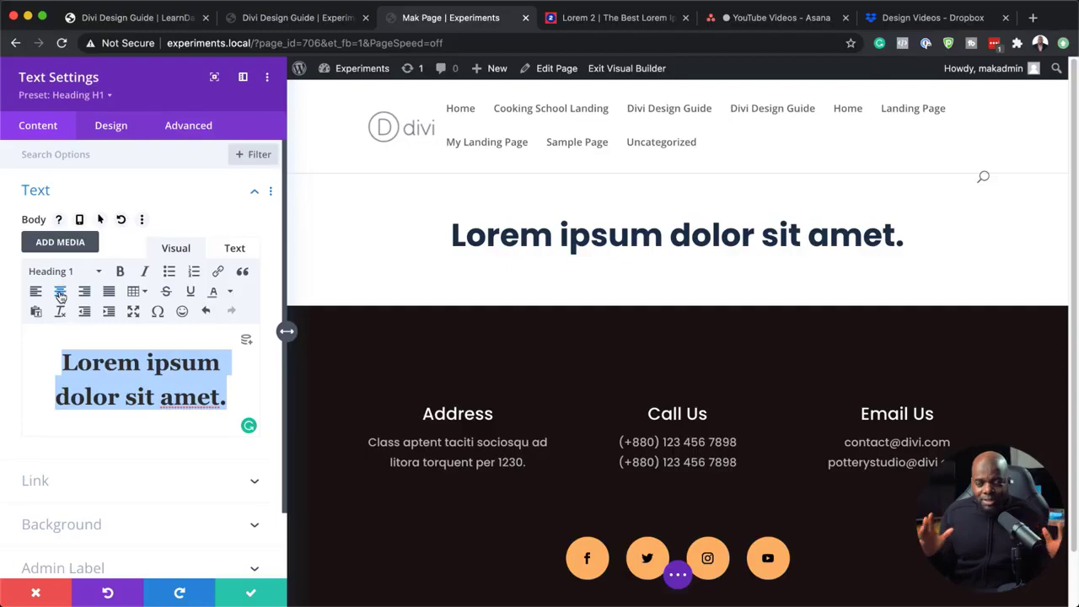
{"action": "left_click", "coordinate": [250, 594]}
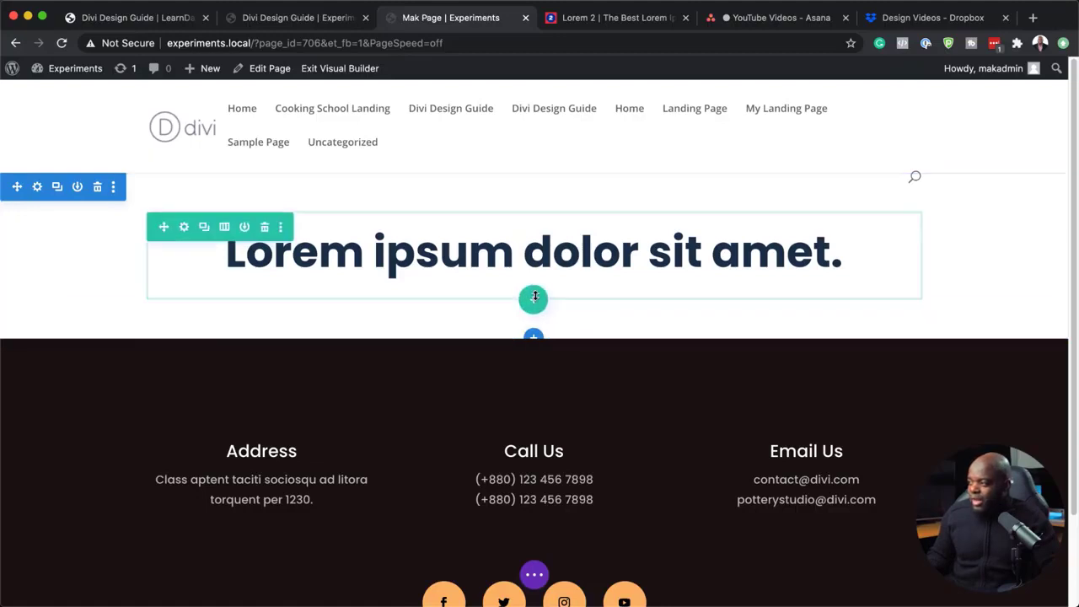
Add a two-column row with a wider first column below the heading and insert an Image module in that first column.
{"action": "left_click", "coordinate": [534, 300]}
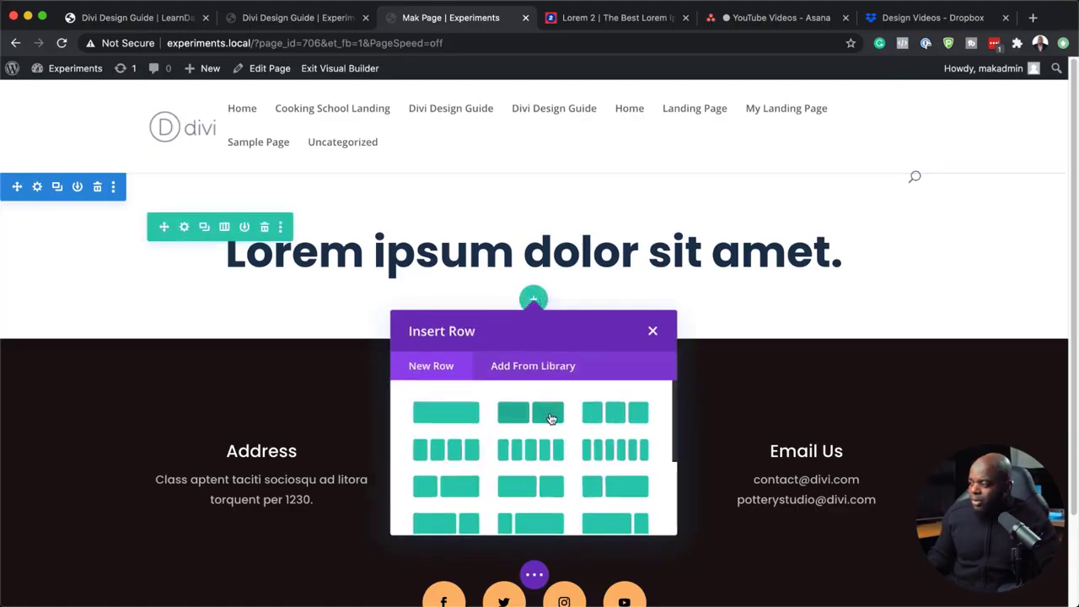
{"action": "left_click", "coordinate": [556, 493]}
{"action": "scroll", "coordinate": [551, 484], "scroll_direction": "down", "scroll_amount": 2}
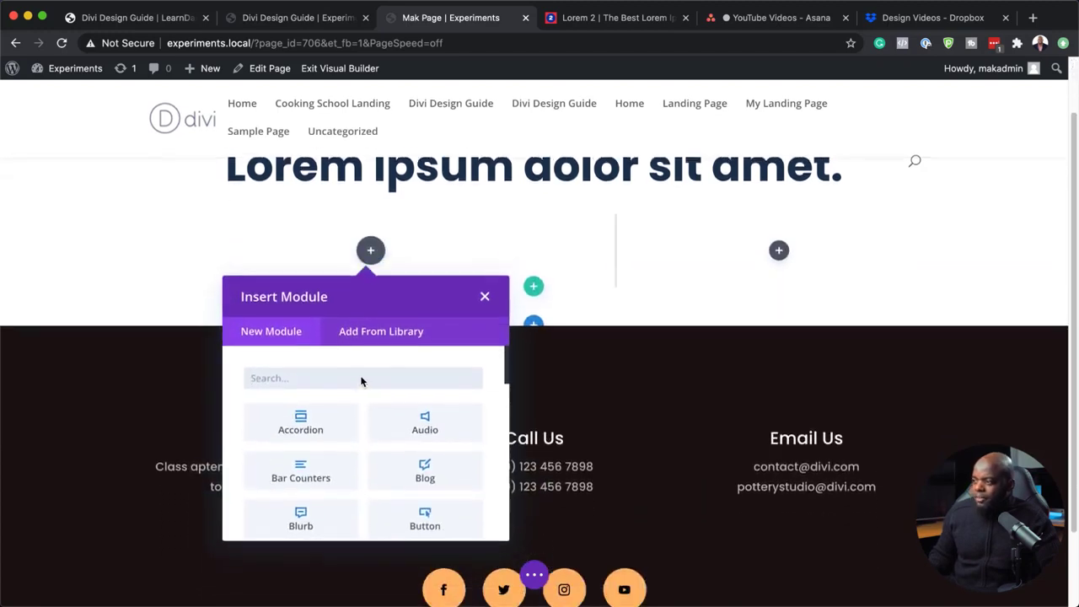
{"action": "type", "text": "image"}
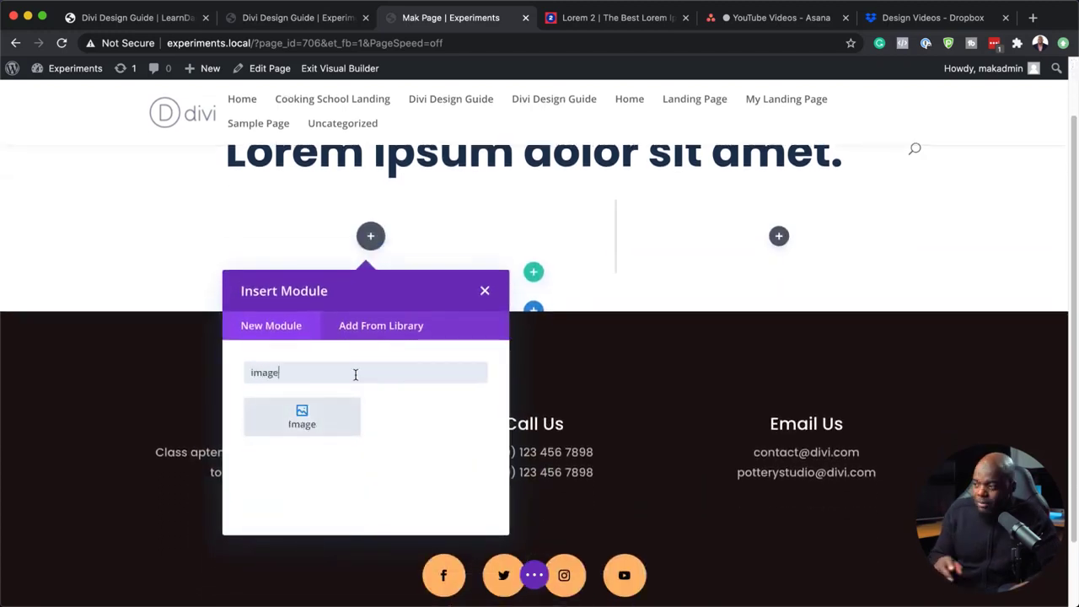
{"action": "left_click", "coordinate": [329, 410]}
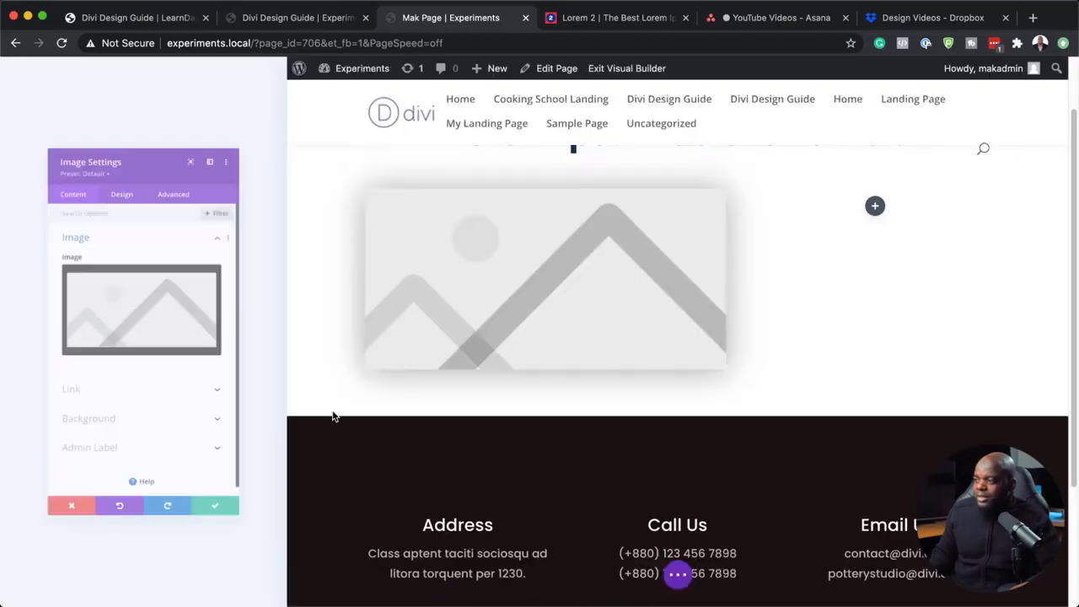
Set the module's image to the media library photo of the smiling man holding a book at an office desk.
{"action": "left_click", "coordinate": [200, 312]}
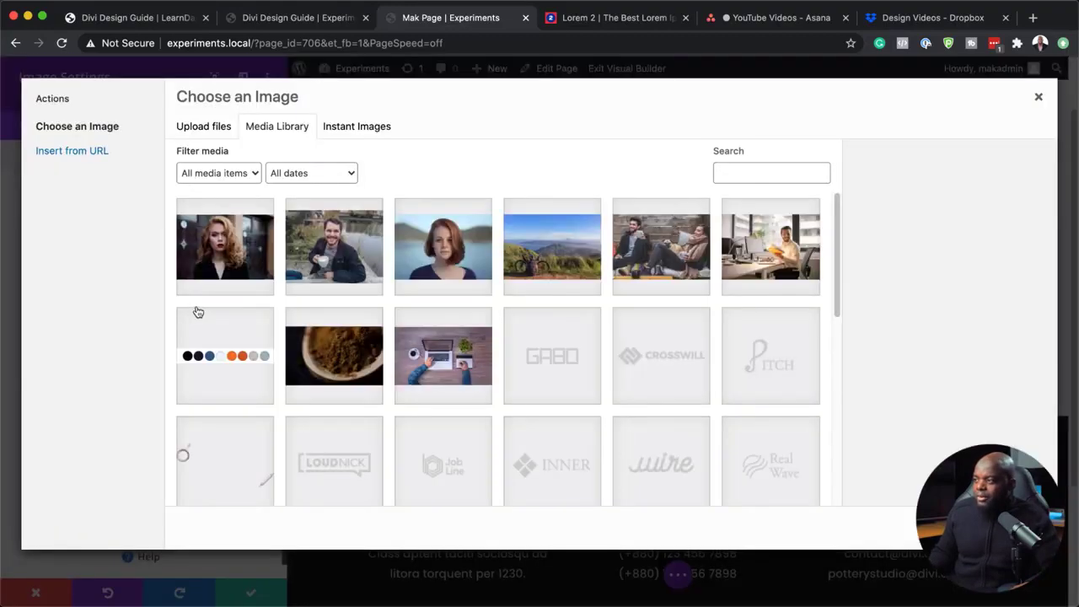
{"action": "left_click", "coordinate": [783, 251]}
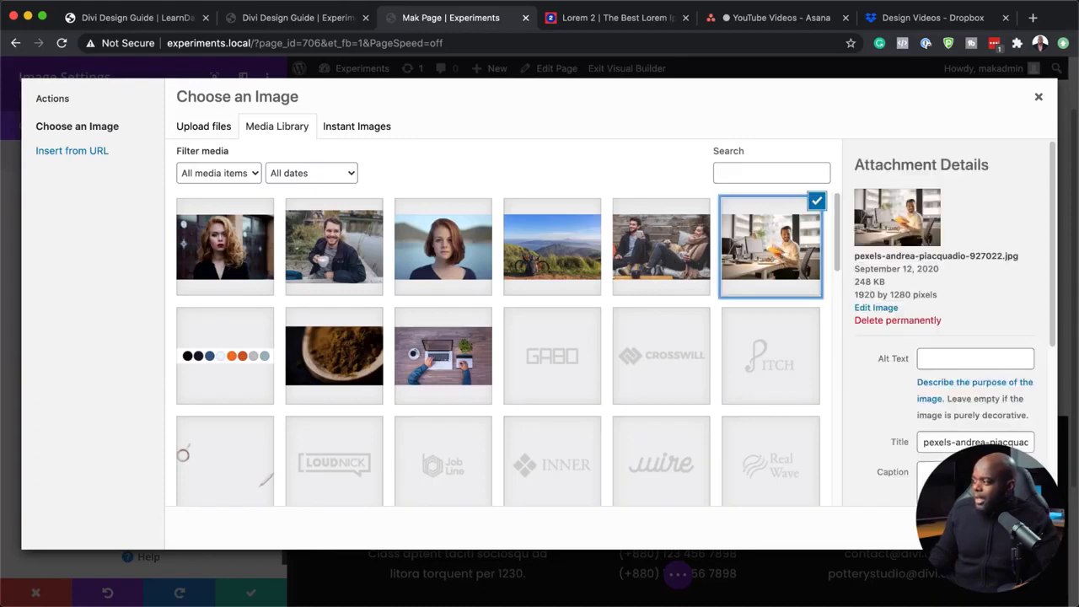
{"action": "left_click", "coordinate": [996, 527]}
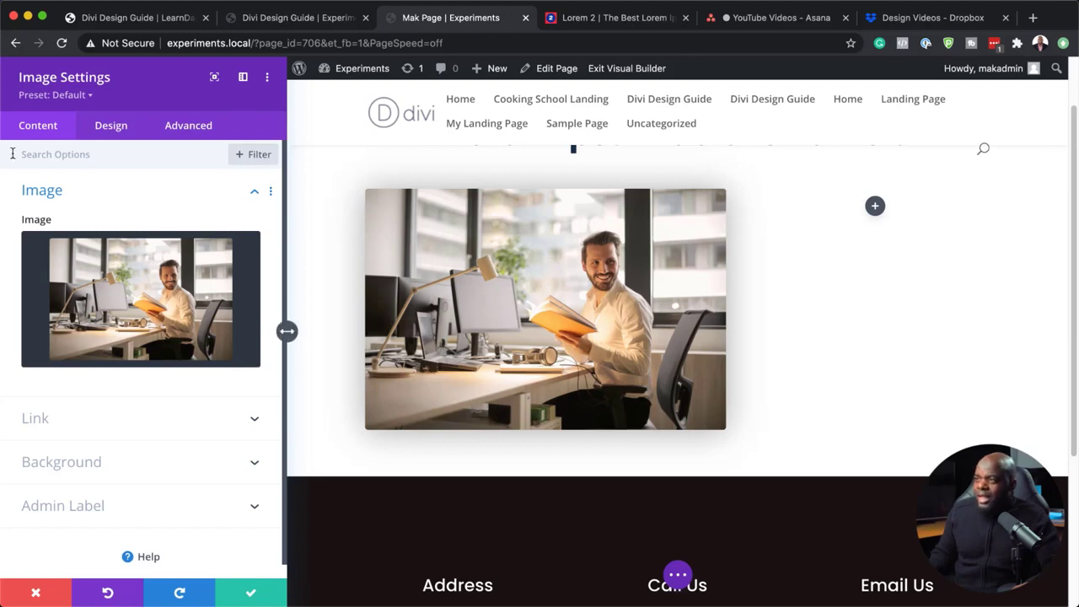
Apply the Image B/W Rounded preset to the office photo and save the Image module.
{"action": "left_click", "coordinate": [88, 95]}
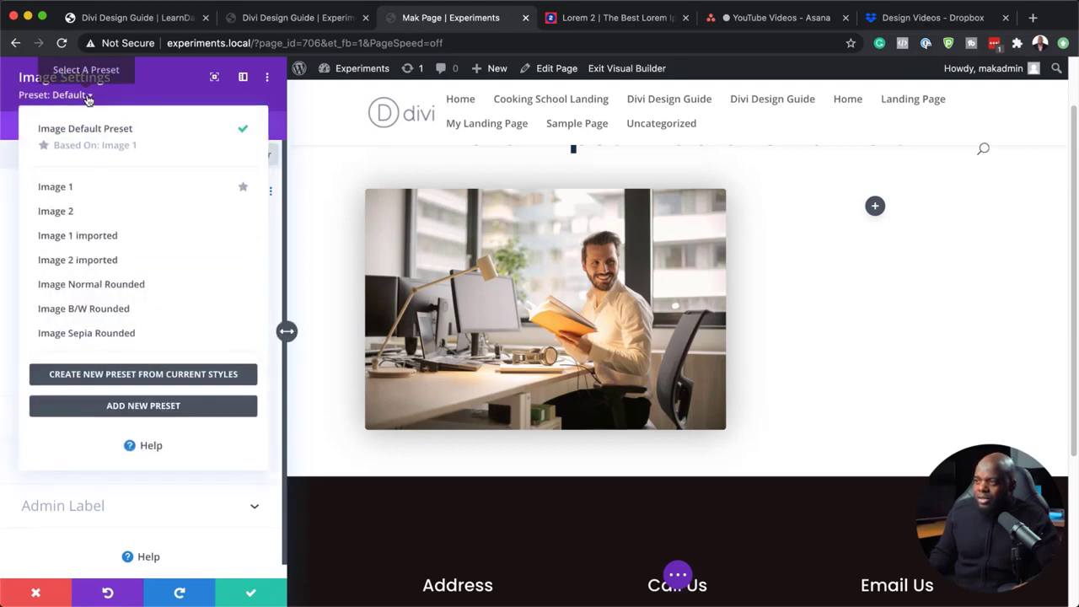
{"action": "left_click", "coordinate": [112, 311]}
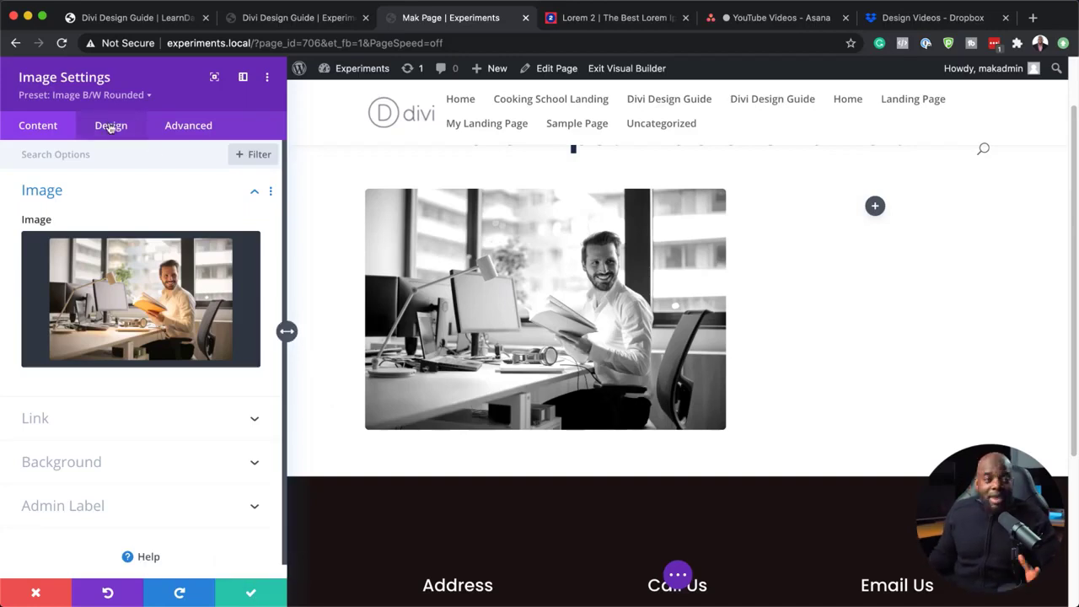
{"action": "left_click", "coordinate": [250, 597]}
Insert an Email Optin module in the empty column beside the office photo.
{"action": "scroll", "coordinate": [792, 371], "scroll_direction": "up", "scroll_amount": 2}
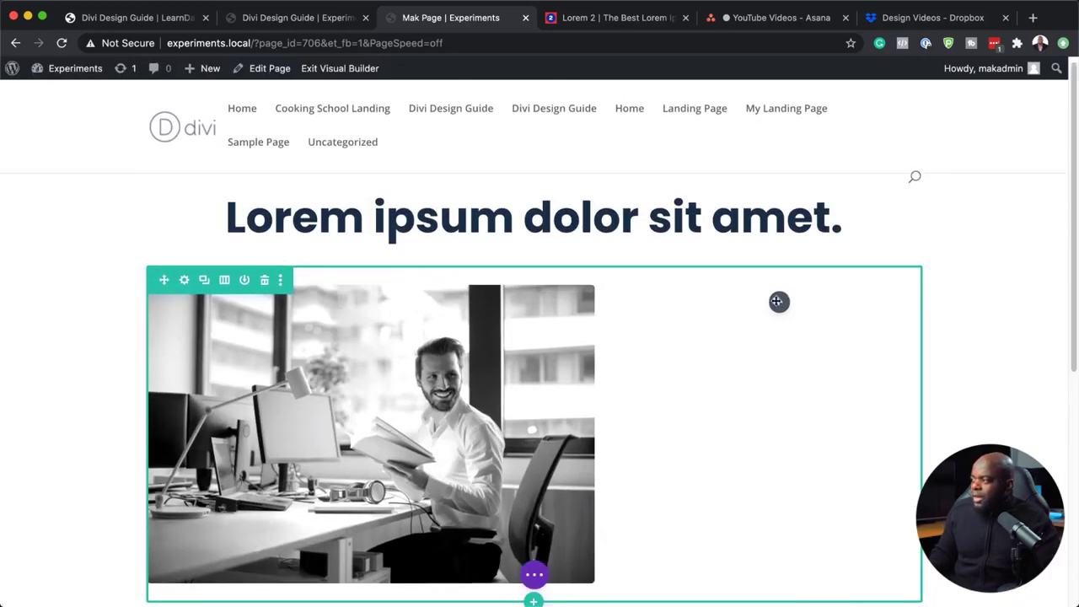
{"action": "left_click", "coordinate": [776, 301]}
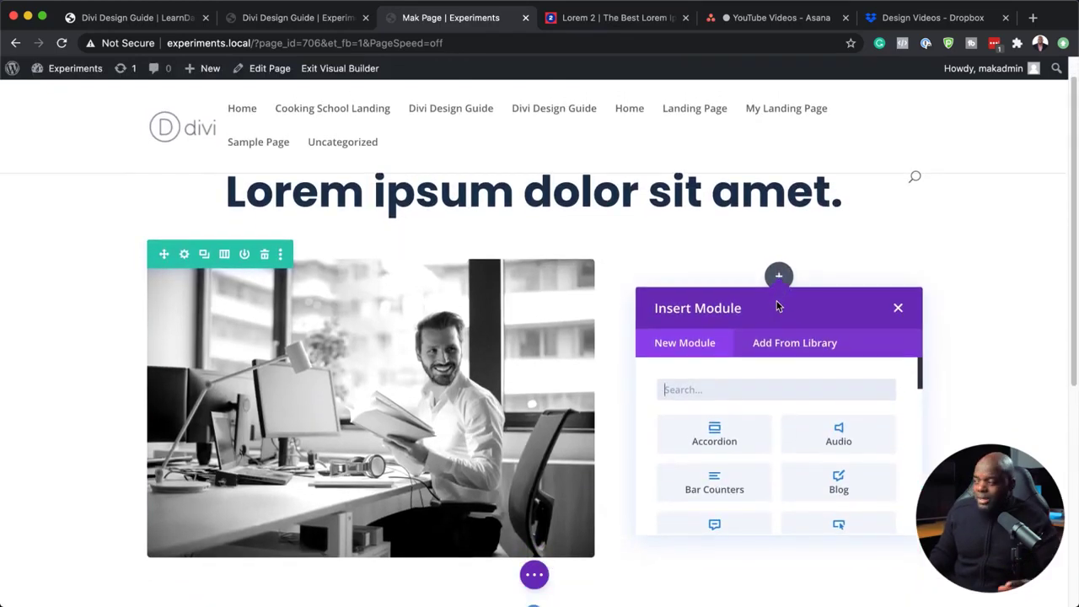
{"action": "type", "text": "opt"}
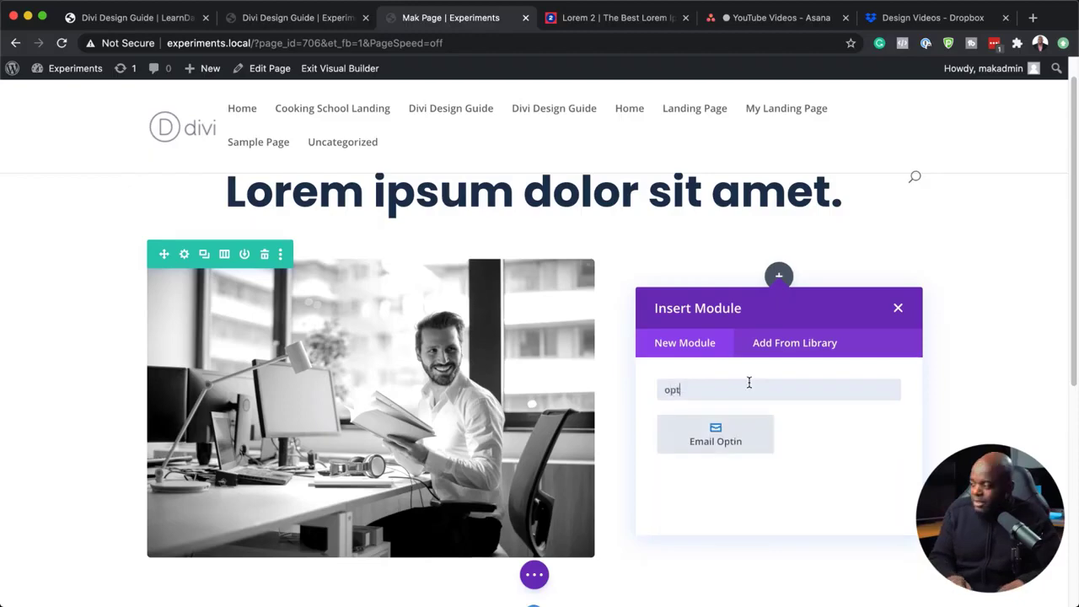
{"action": "left_click", "coordinate": [720, 432]}
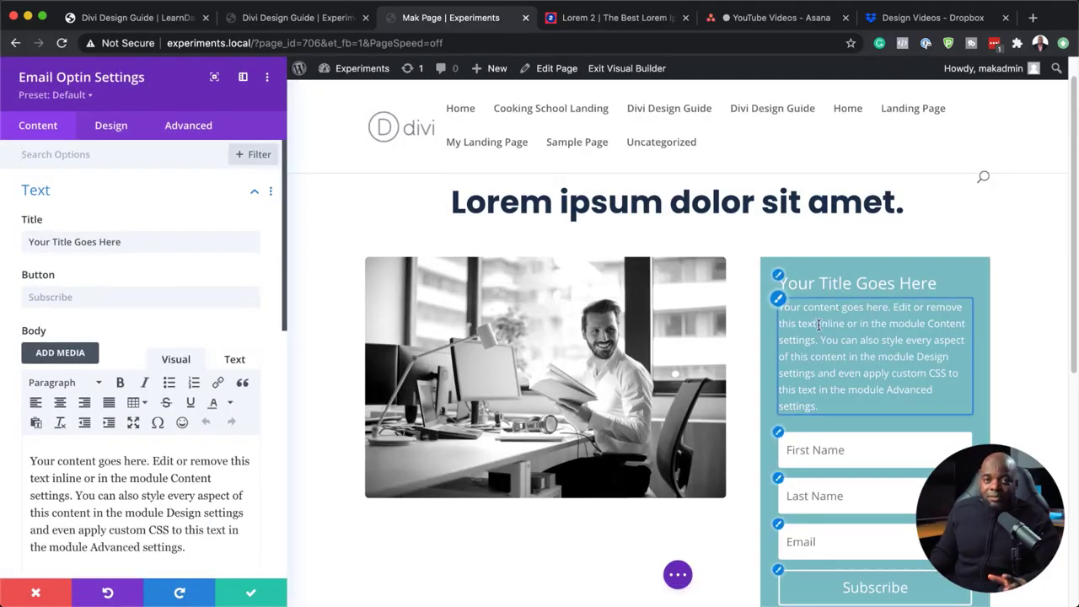
Apply the Option Light #1 preset to the Email Optin module and review the styled form.
{"action": "left_click", "coordinate": [88, 95]}
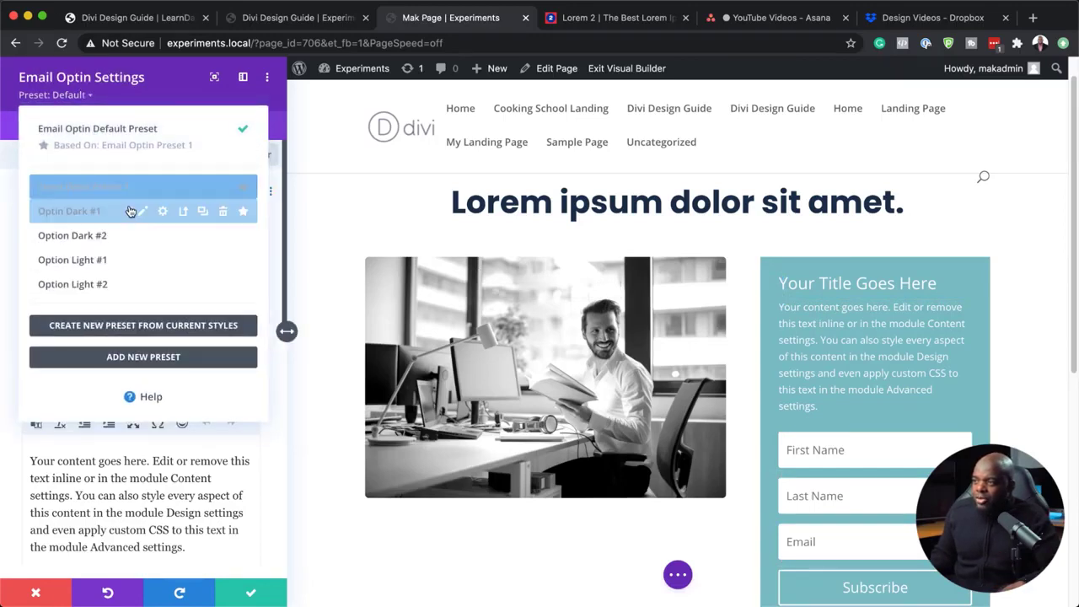
{"action": "left_click", "coordinate": [118, 264]}
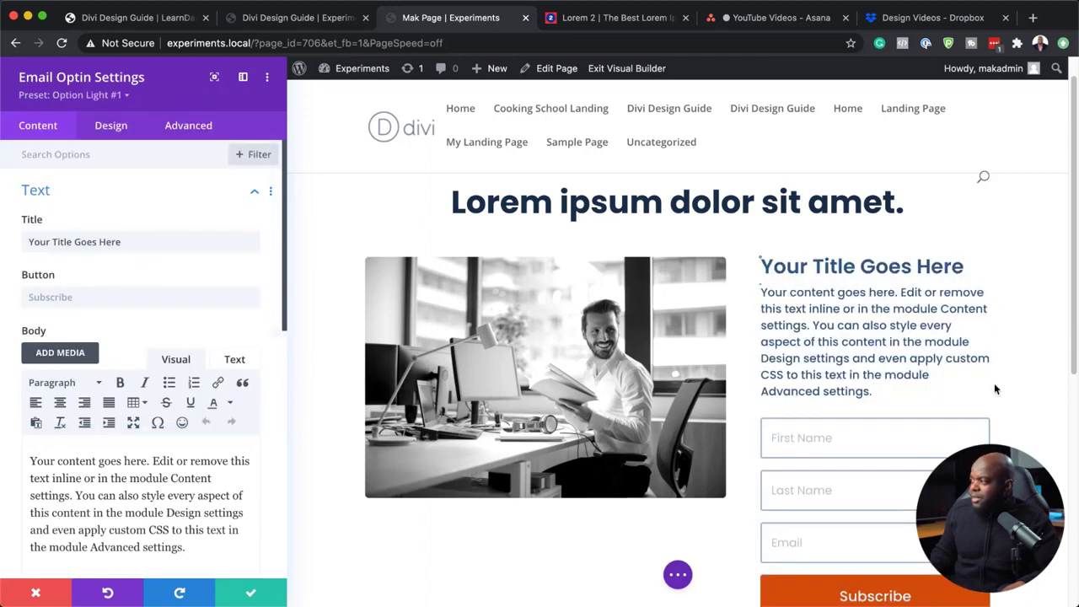
{"action": "scroll", "coordinate": [929, 366], "scroll_direction": "down", "scroll_amount": 3}
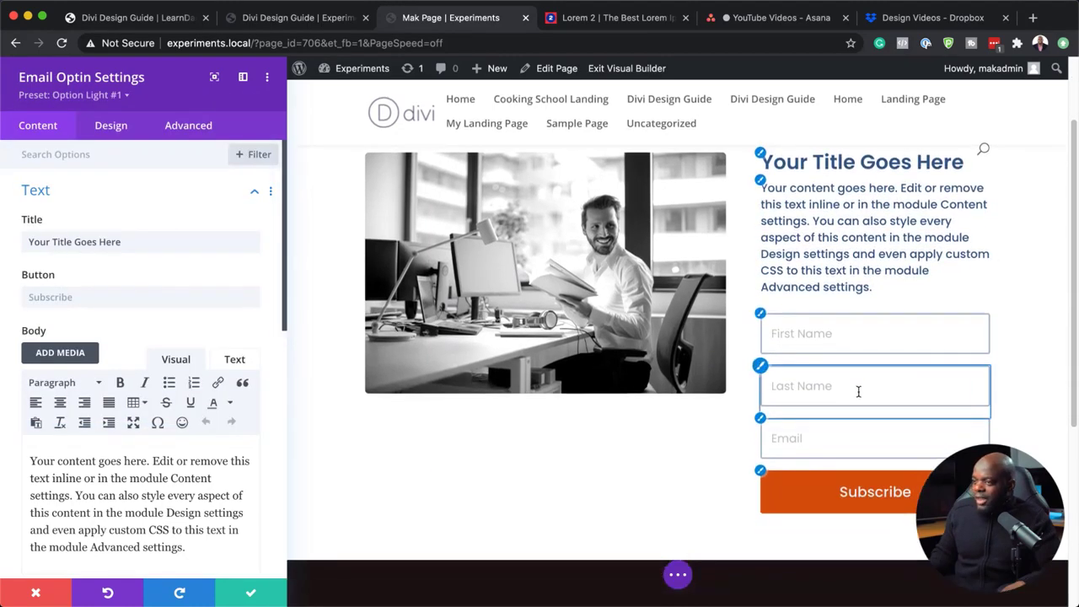
{"action": "scroll", "coordinate": [144, 394], "scroll_direction": "down", "scroll_amount": 1}
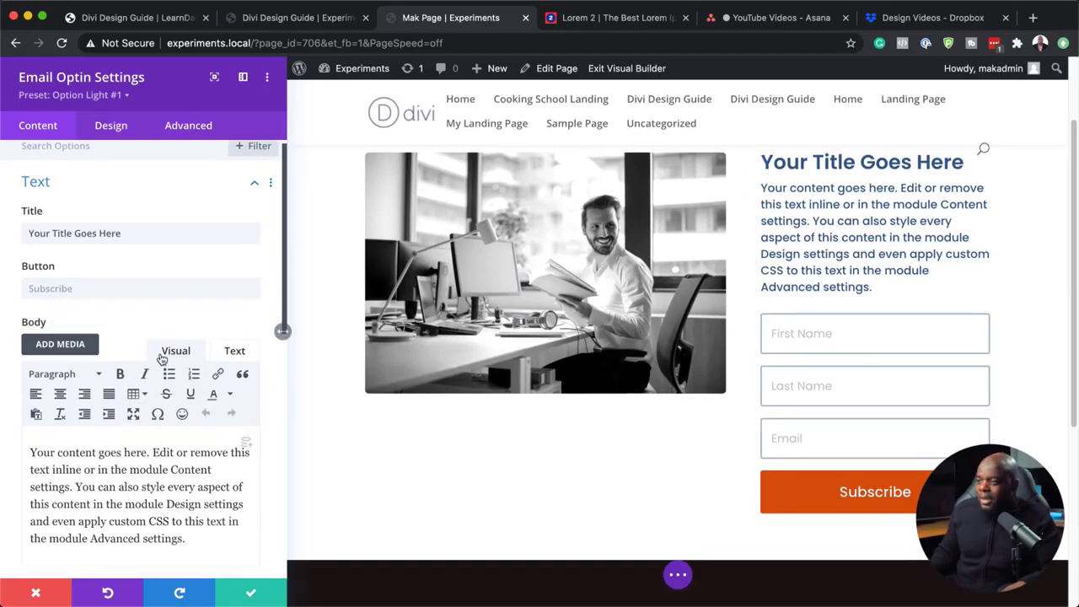
Turn off the first name and last name fields in the Email Optin module's field settings.
{"action": "scroll", "coordinate": [162, 359], "scroll_direction": "down", "scroll_amount": 10}
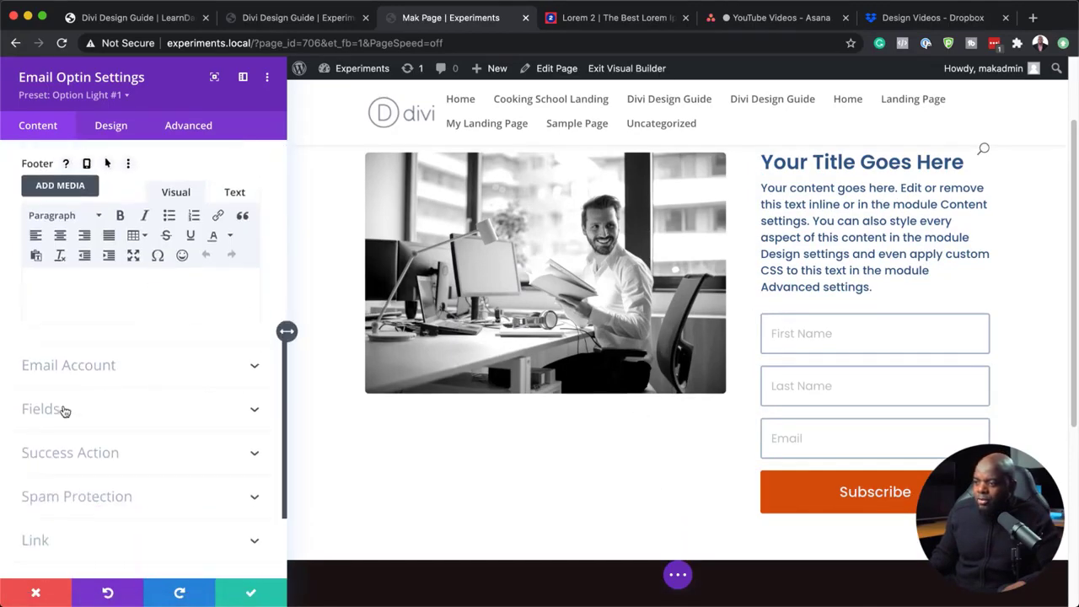
{"action": "left_click", "coordinate": [49, 414]}
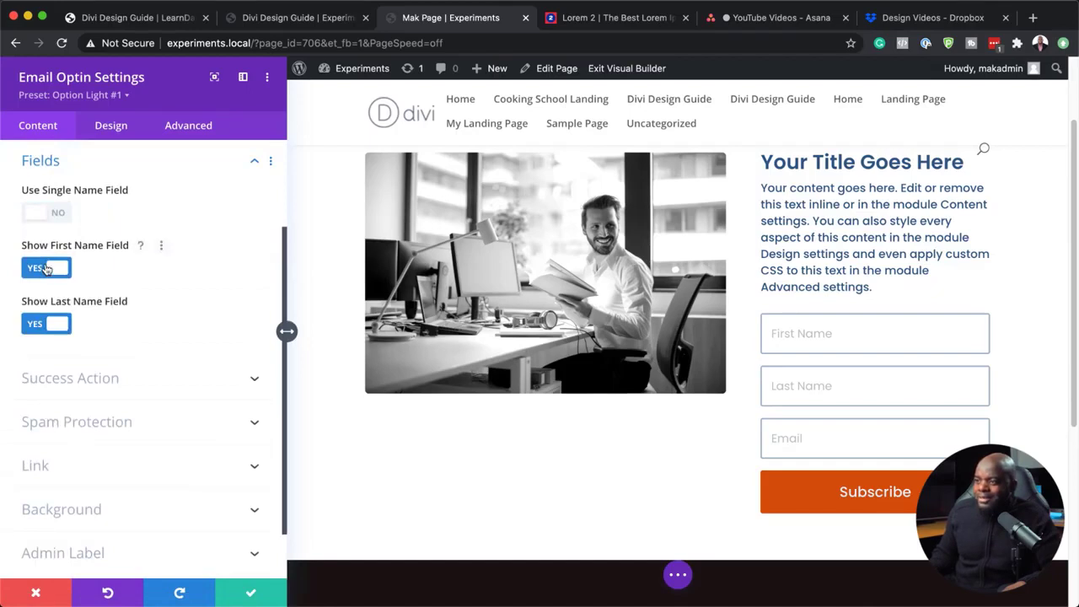
{"action": "left_click", "coordinate": [34, 268]}
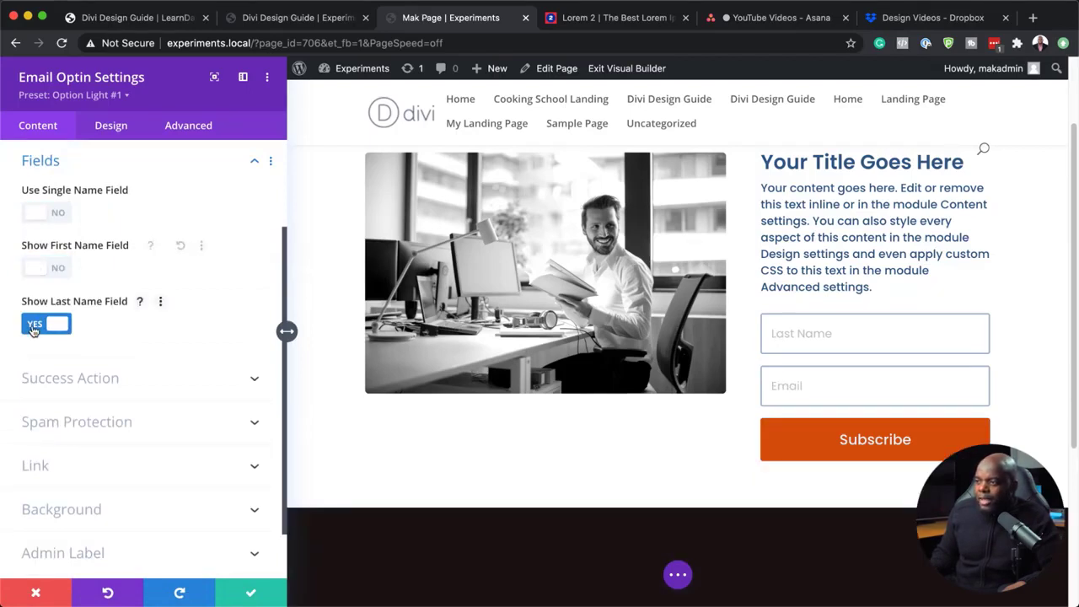
{"action": "left_click", "coordinate": [34, 330]}
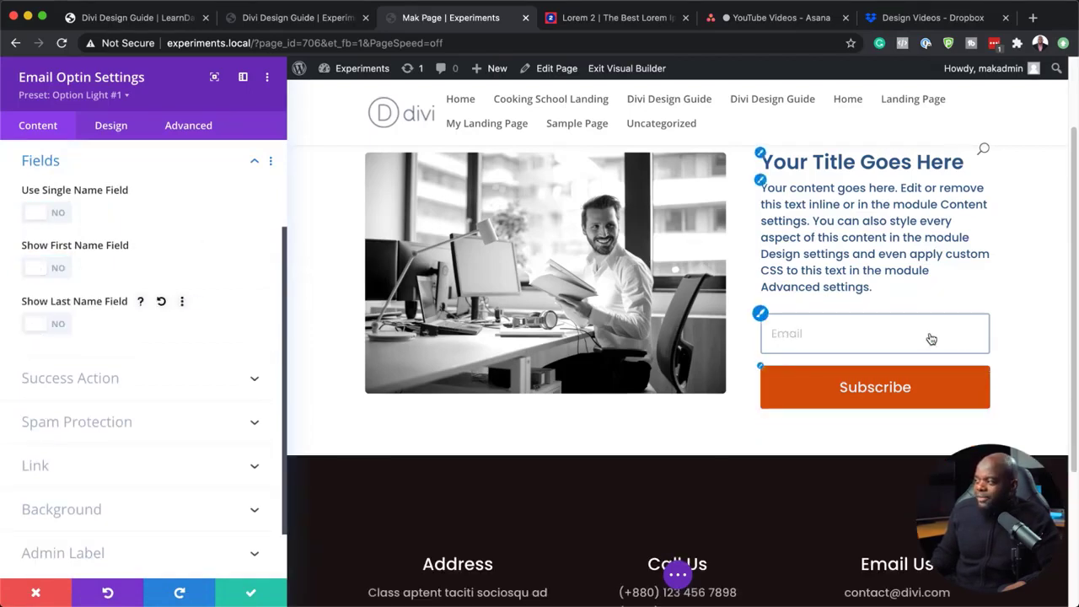
Replace the Email Optin body text with the second short paragraph from the Lorem 2 page, "Donec nec justo eget felis…", and save the module.
{"action": "scroll", "coordinate": [173, 303], "scroll_direction": "up", "scroll_amount": 3}
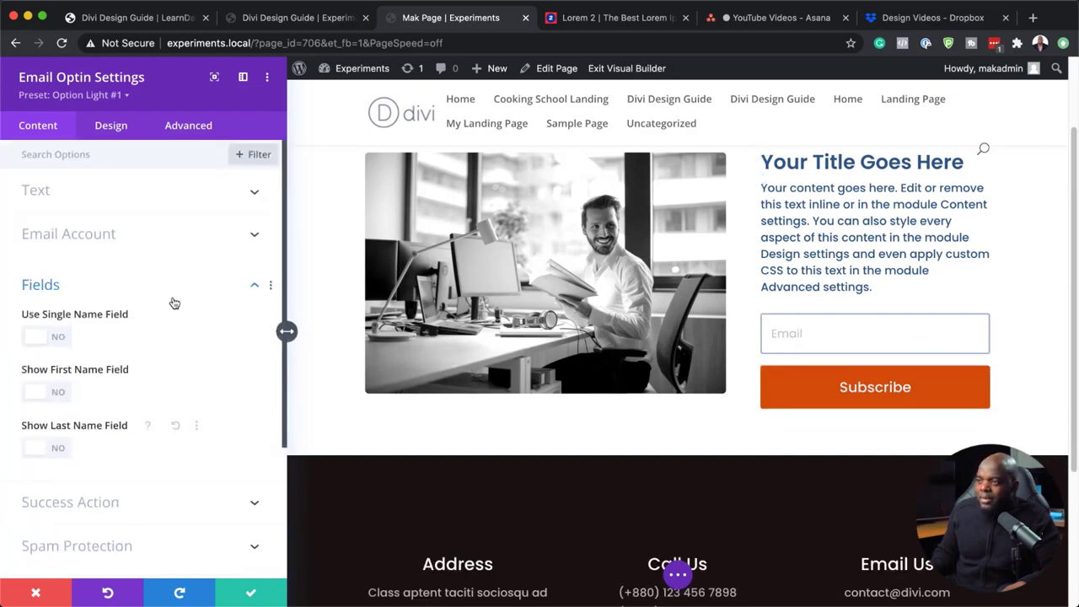
{"action": "left_click", "coordinate": [114, 198]}
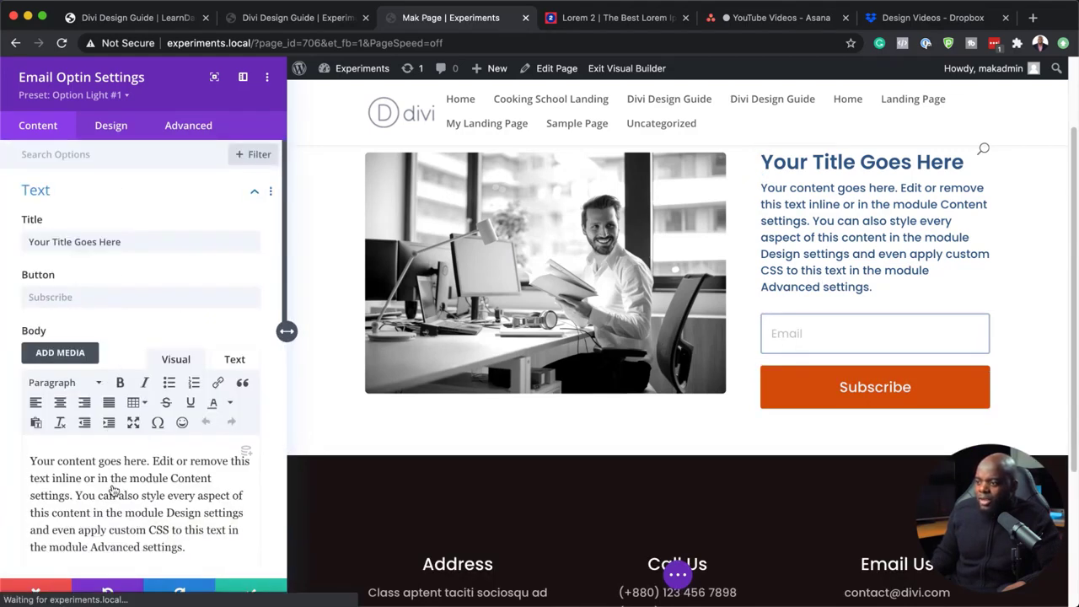
{"action": "left_click", "coordinate": [625, 22]}
{"action": "left_click_drag", "start_coordinate": [415, 307], "coordinate": [578, 344]}
{"action": "key", "text": "super+c"}
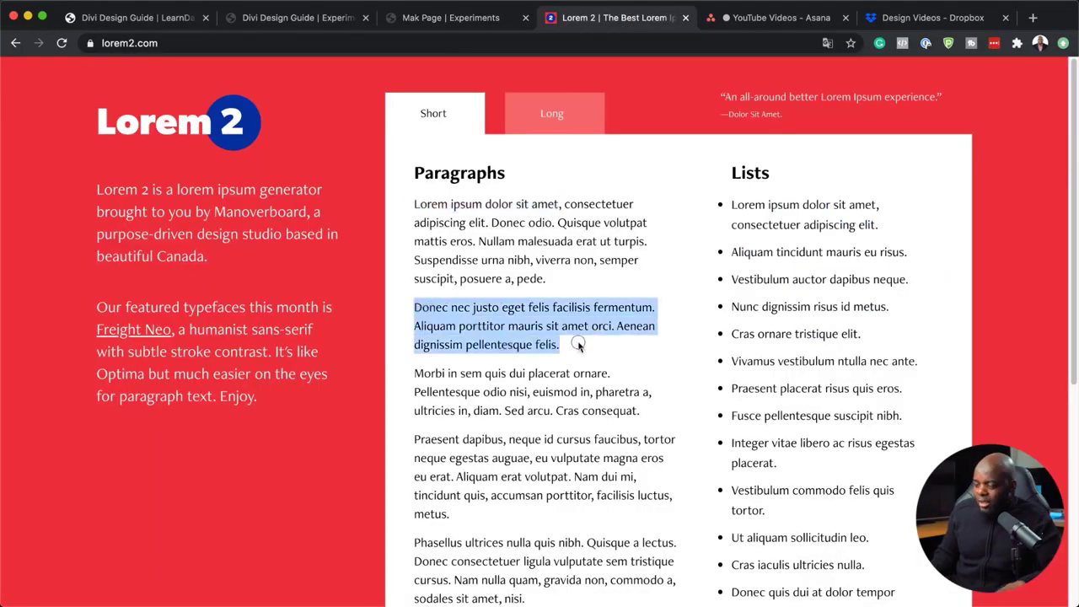
{"action": "left_click", "coordinate": [449, 19]}
{"action": "left_click_drag", "start_coordinate": [187, 548], "coordinate": [17, 463]}
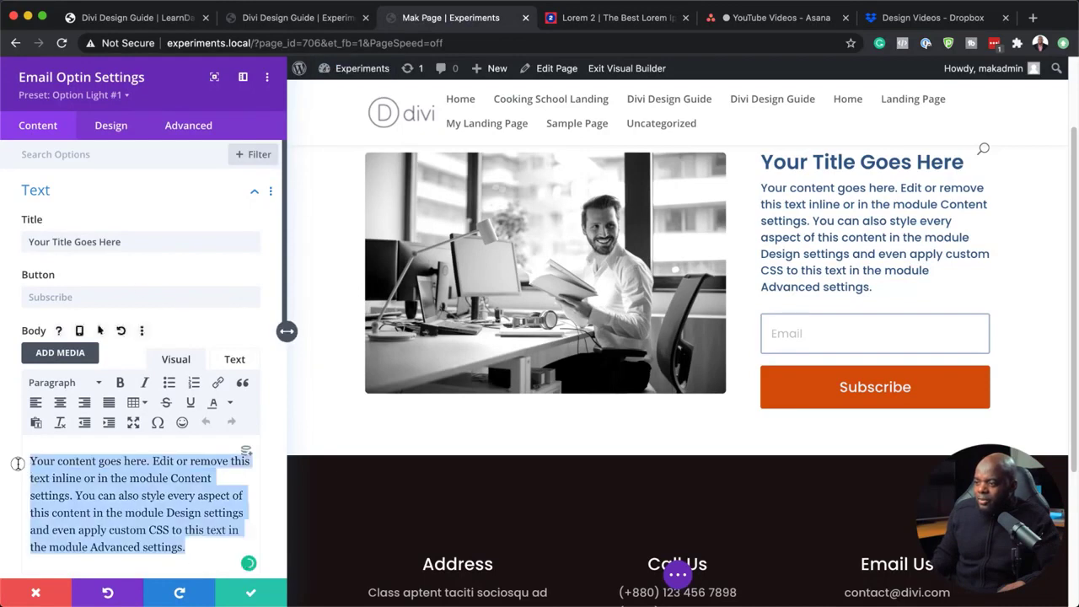
{"action": "key", "text": "super+v"}
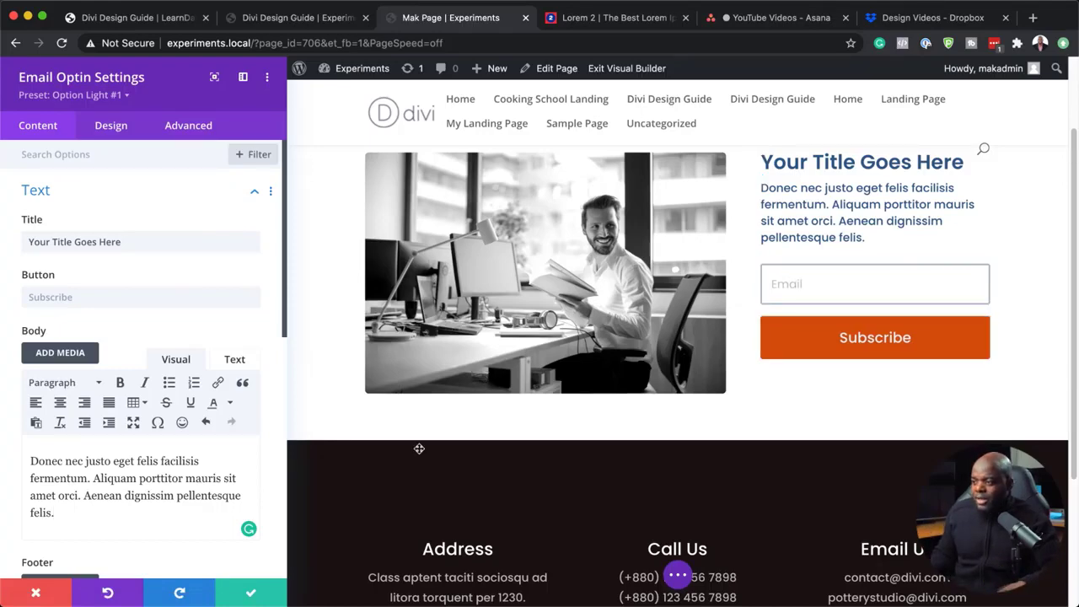
{"action": "left_click", "coordinate": [251, 594]}
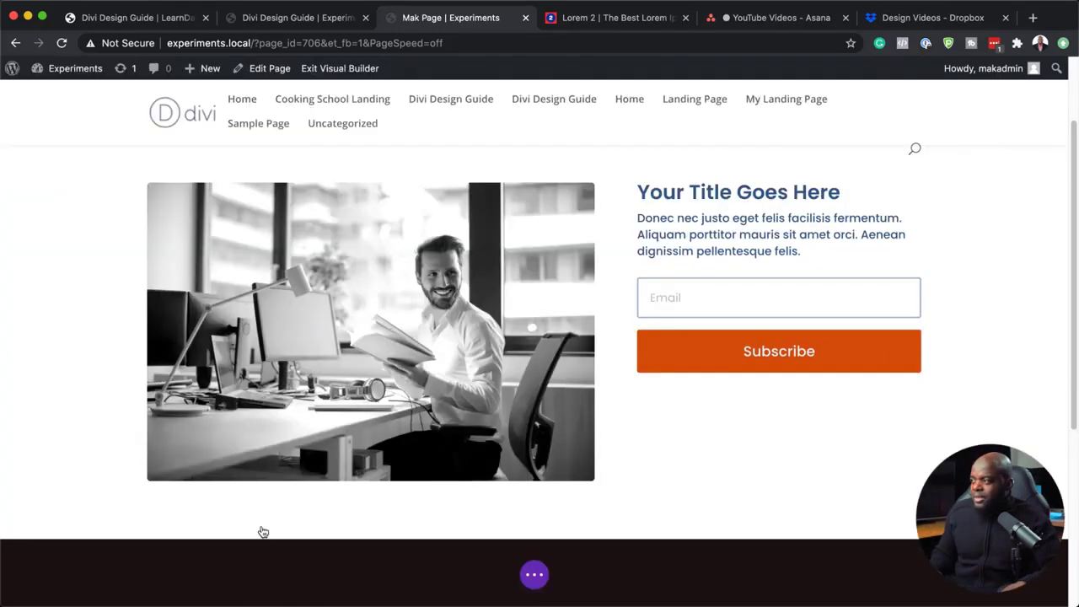
Add a regular section with a three-column row beneath the opt-in section and insert a Blurb module in its first column.
{"action": "scroll", "coordinate": [839, 464], "scroll_direction": "up", "scroll_amount": 3}
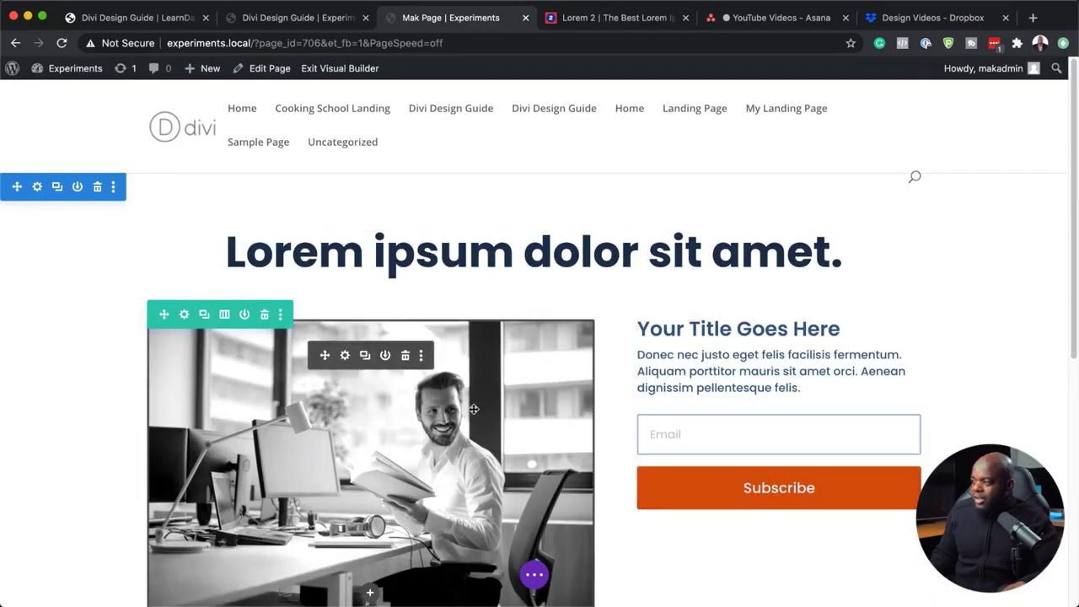
{"action": "scroll", "coordinate": [505, 413], "scroll_direction": "down", "scroll_amount": 5}
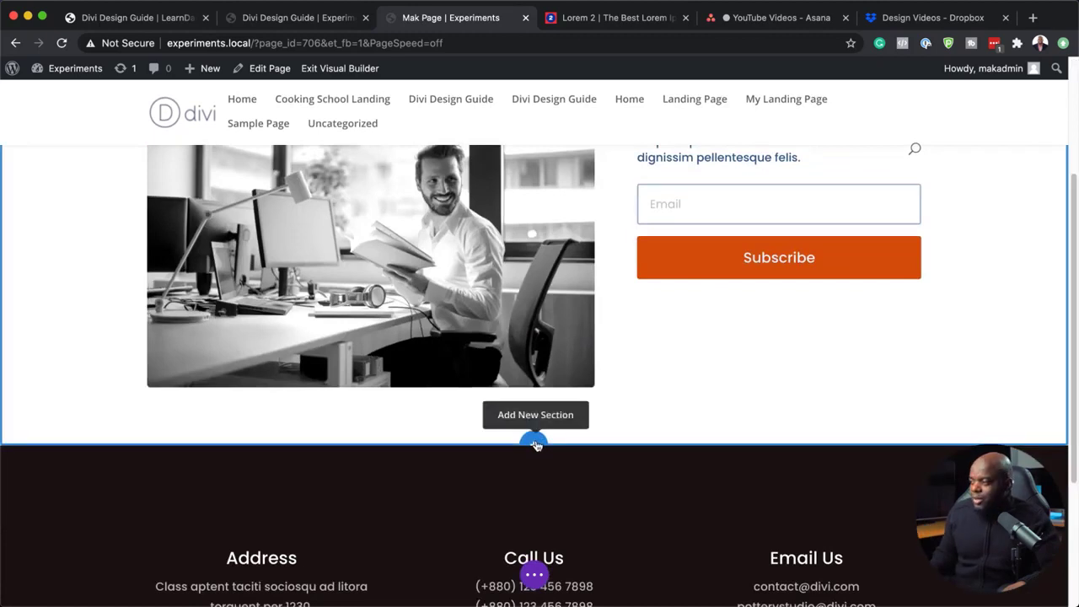
{"action": "left_click", "coordinate": [534, 442]}
{"action": "left_click", "coordinate": [455, 396]}
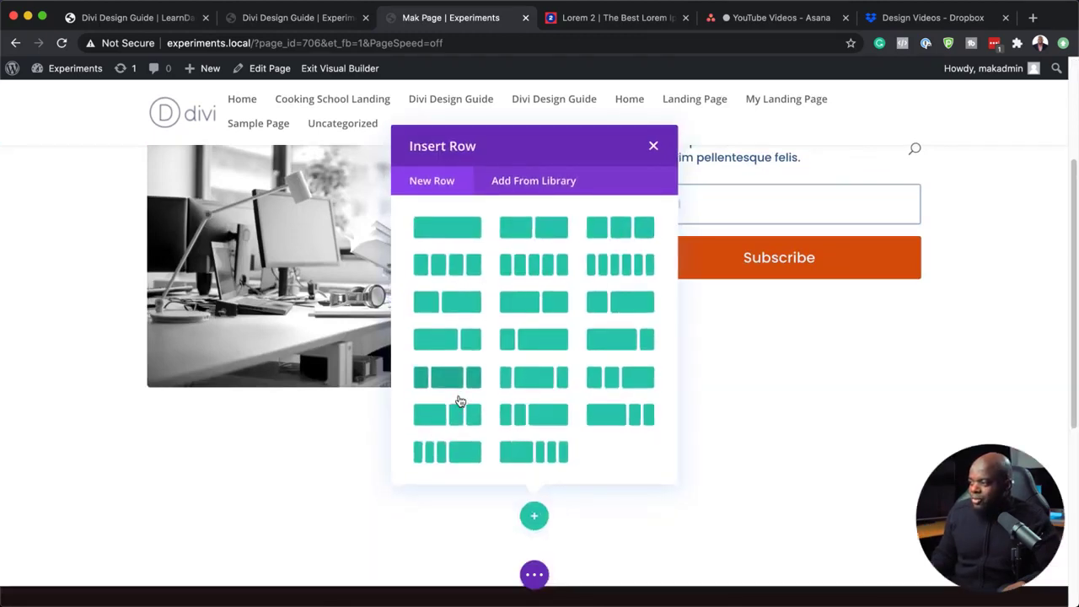
{"action": "left_click", "coordinate": [625, 234]}
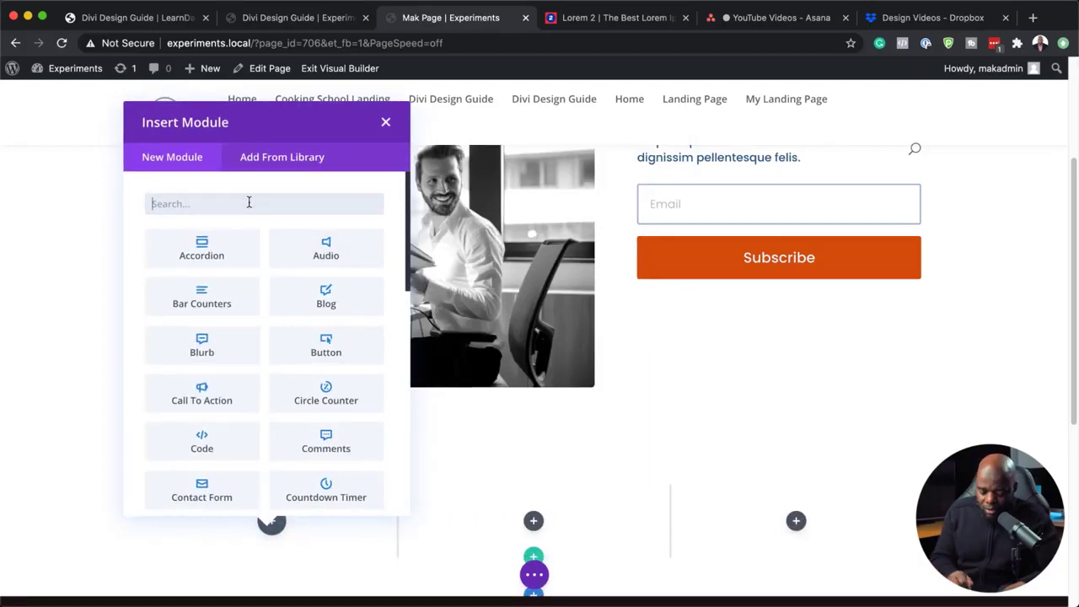
{"action": "type", "text": "bl"}
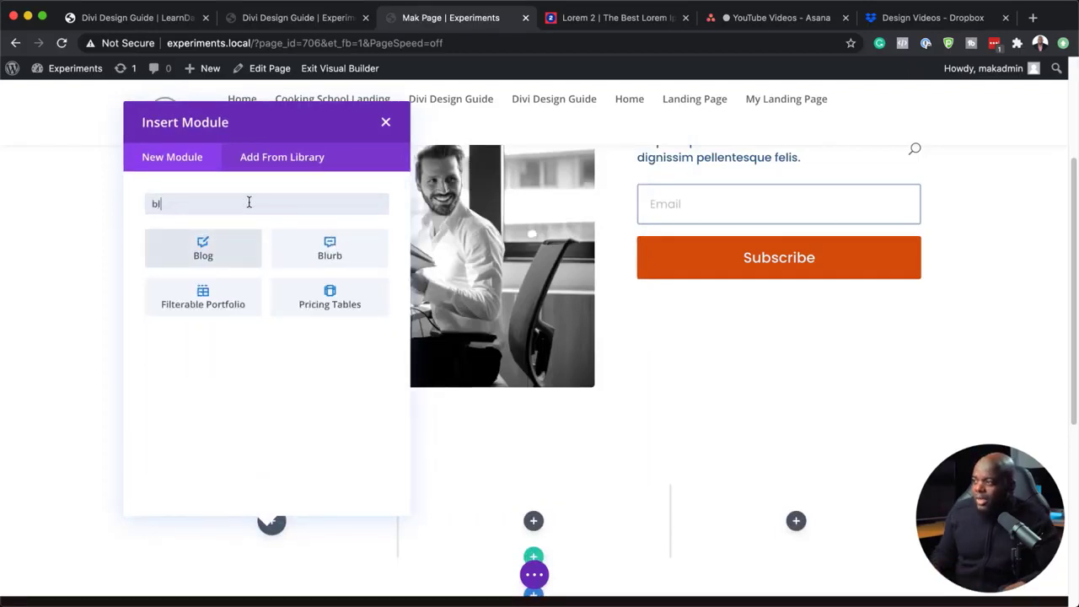
{"action": "left_click", "coordinate": [356, 251]}
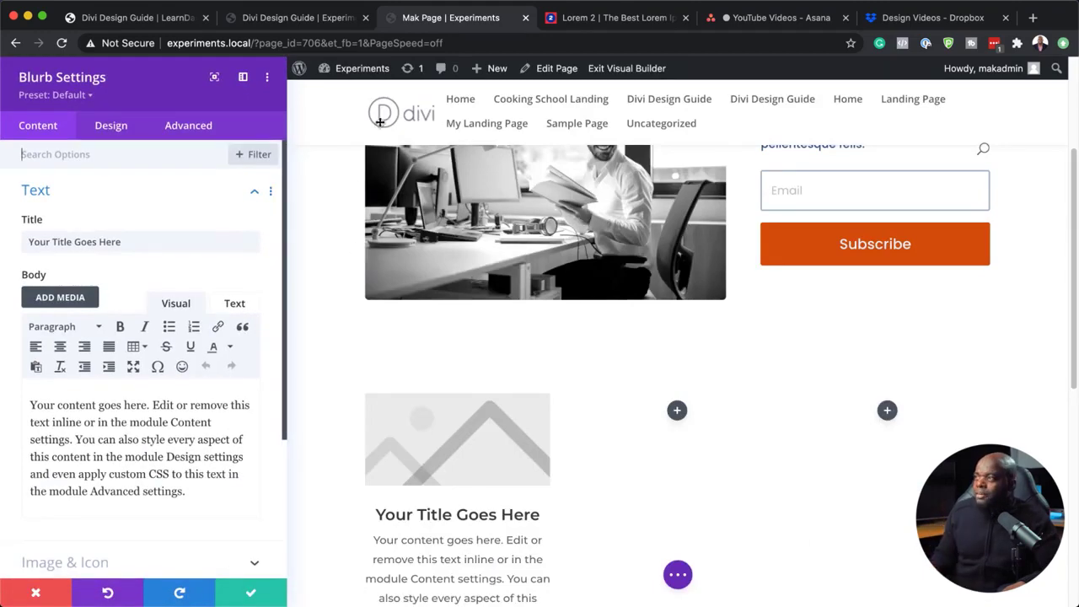
Switch to the Divi Design Guide page and examine the available blurb styles.
{"action": "left_click", "coordinate": [329, 17]}
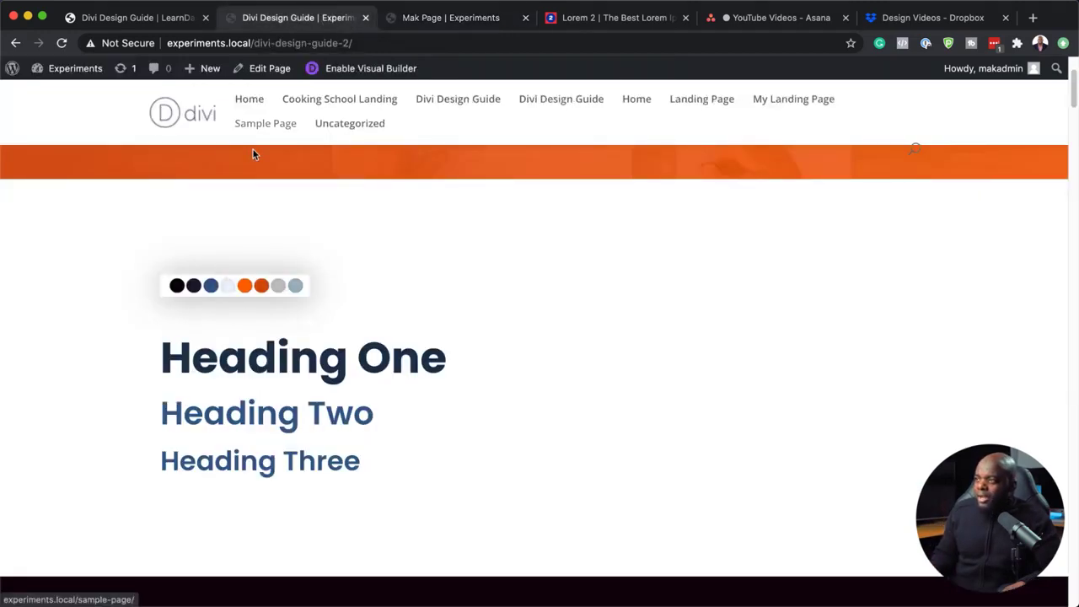
{"action": "scroll", "coordinate": [357, 315], "scroll_direction": "down", "scroll_amount": 5}
{"action": "scroll", "coordinate": [357, 314], "scroll_direction": "down", "scroll_amount": 15}
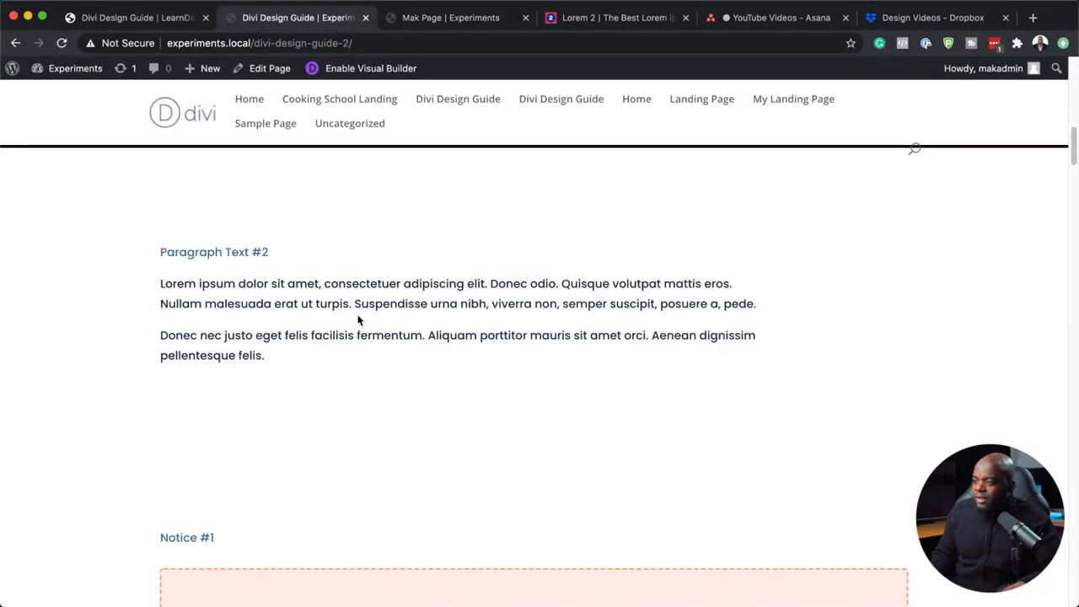
{"action": "scroll", "coordinate": [357, 321], "scroll_direction": "down", "scroll_amount": 3}
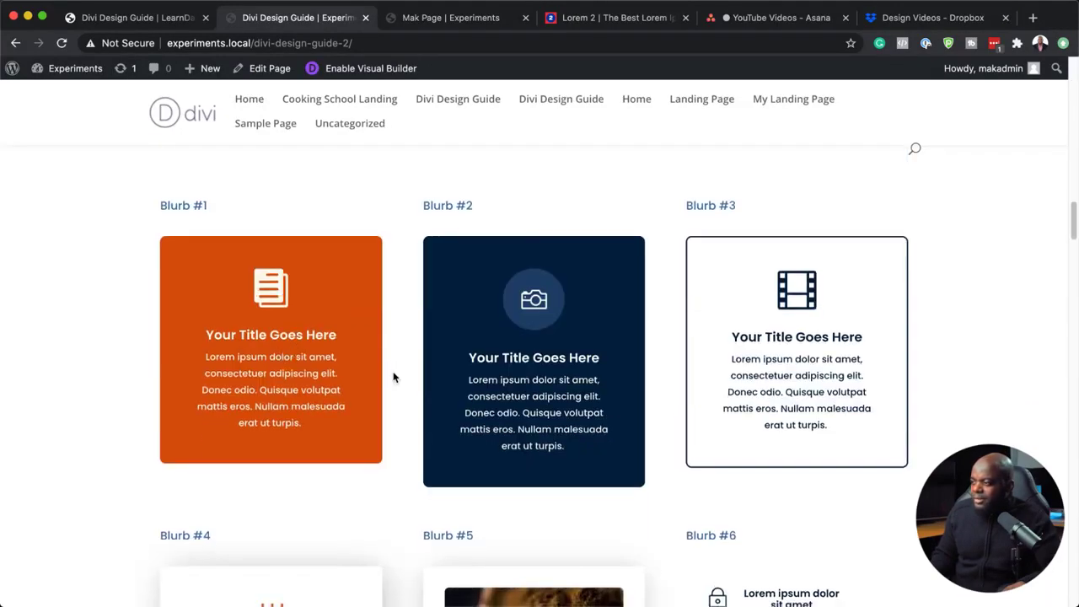
{"action": "scroll", "coordinate": [394, 375], "scroll_direction": "down", "scroll_amount": 2}
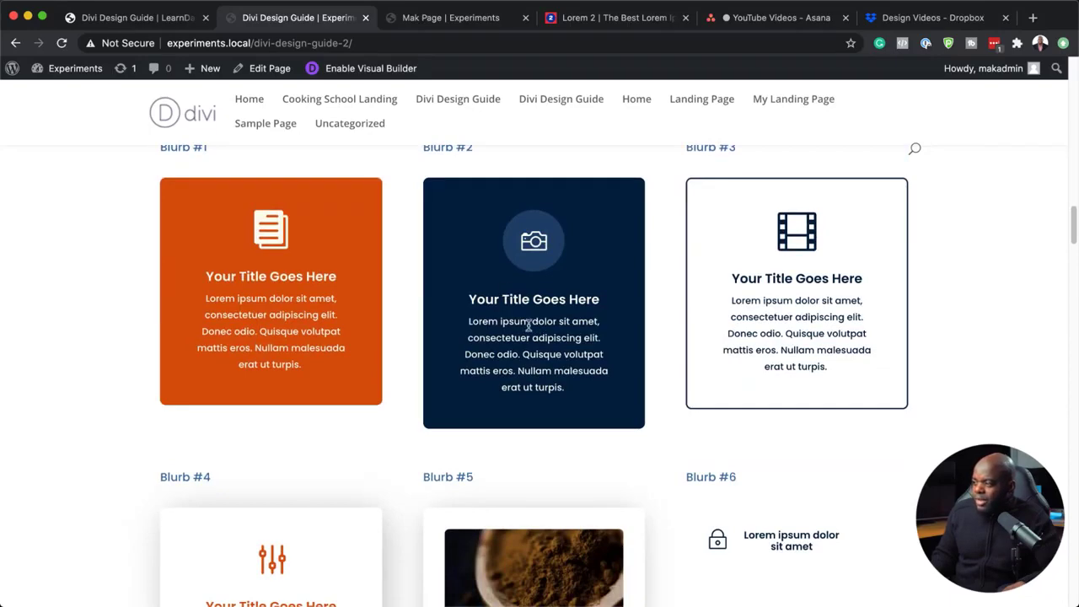
{"action": "scroll", "coordinate": [502, 319], "scroll_direction": "down", "scroll_amount": 1}
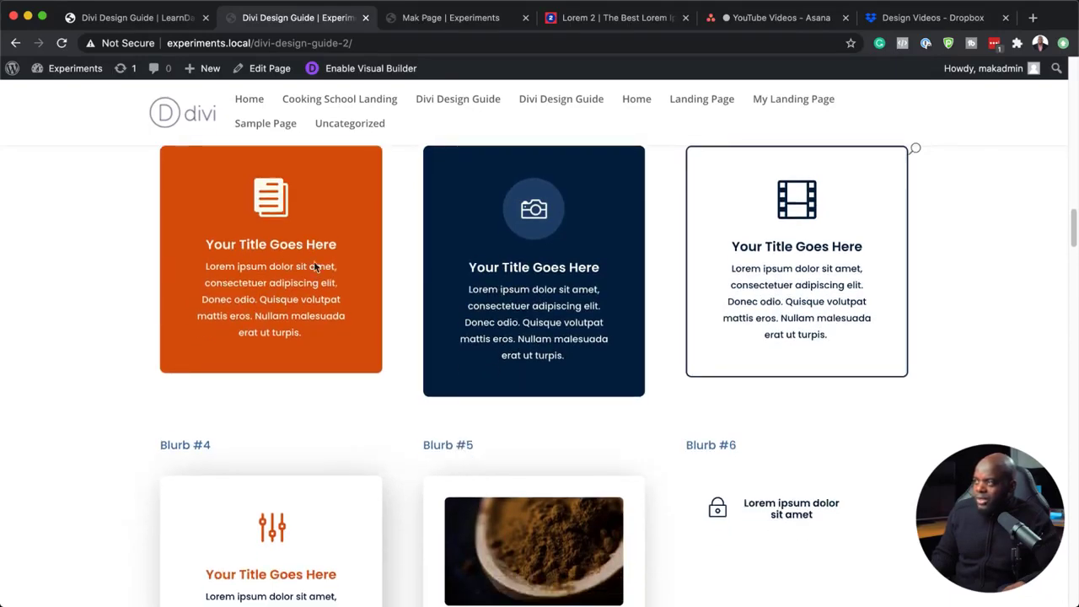
Compare the Blurb preset list on Mak Page with the design guide and apply the Blurb 2 preset to the new module.
{"action": "left_click", "coordinate": [456, 18]}
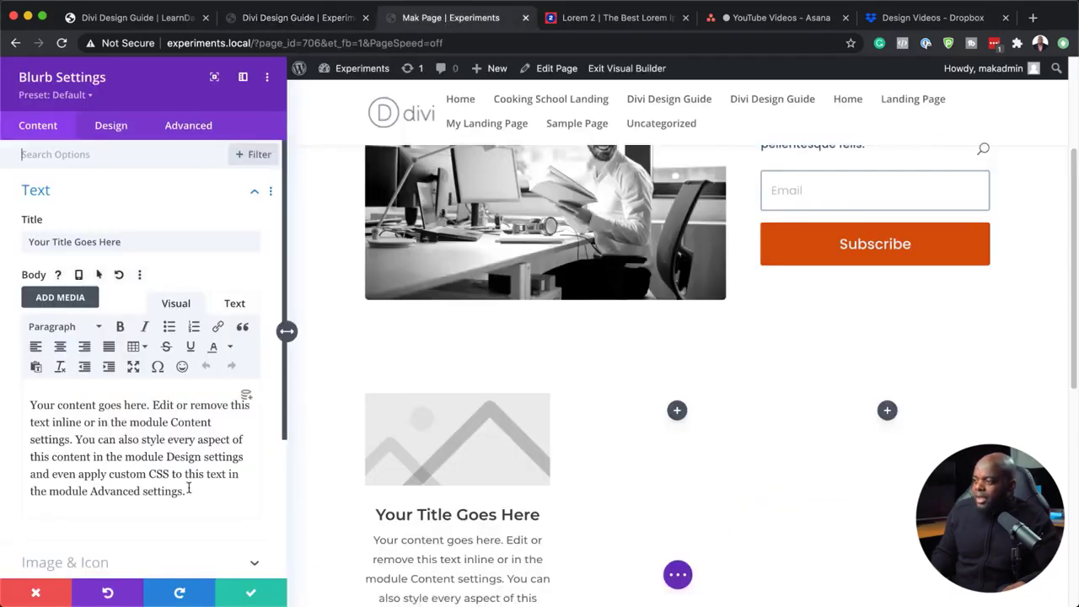
{"action": "left_click", "coordinate": [83, 96]}
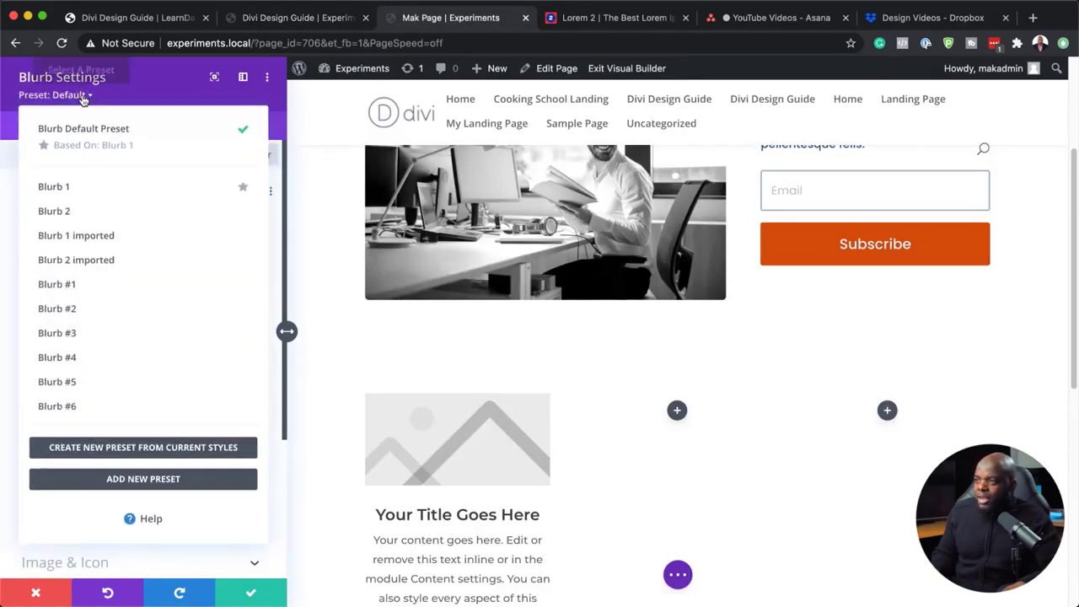
{"action": "left_click", "coordinate": [265, 25]}
{"action": "scroll", "coordinate": [513, 410], "scroll_direction": "up", "scroll_amount": 4}
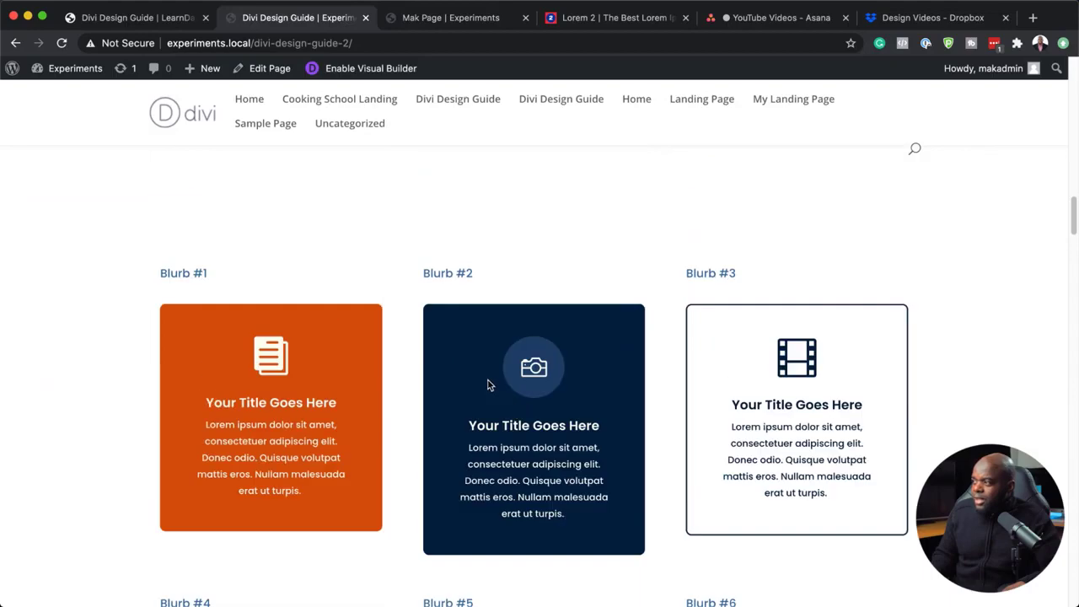
{"action": "left_click", "coordinate": [392, 16]}
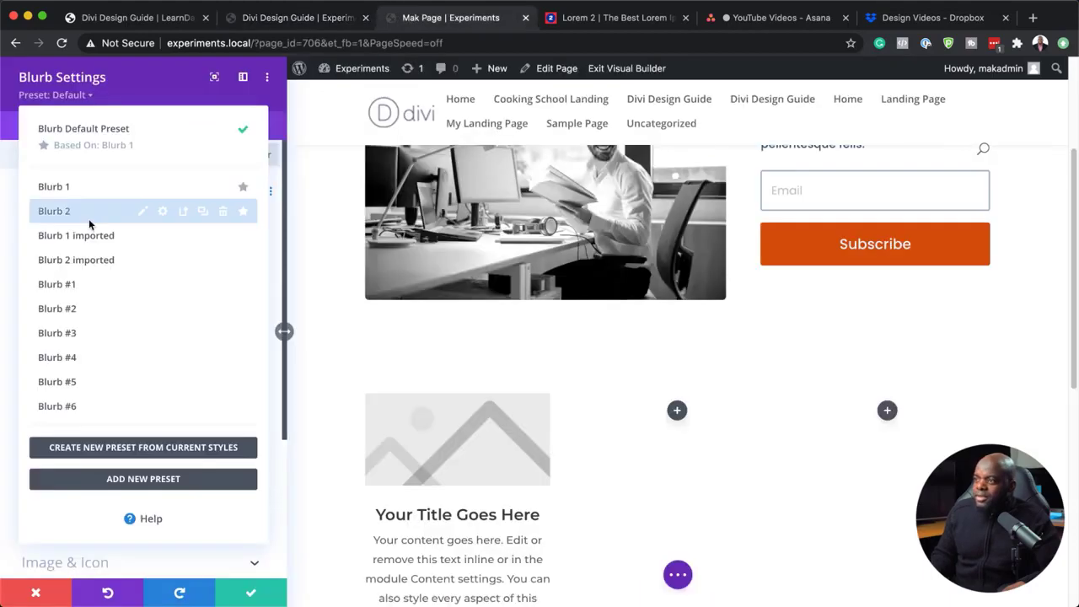
{"action": "left_click", "coordinate": [96, 214]}
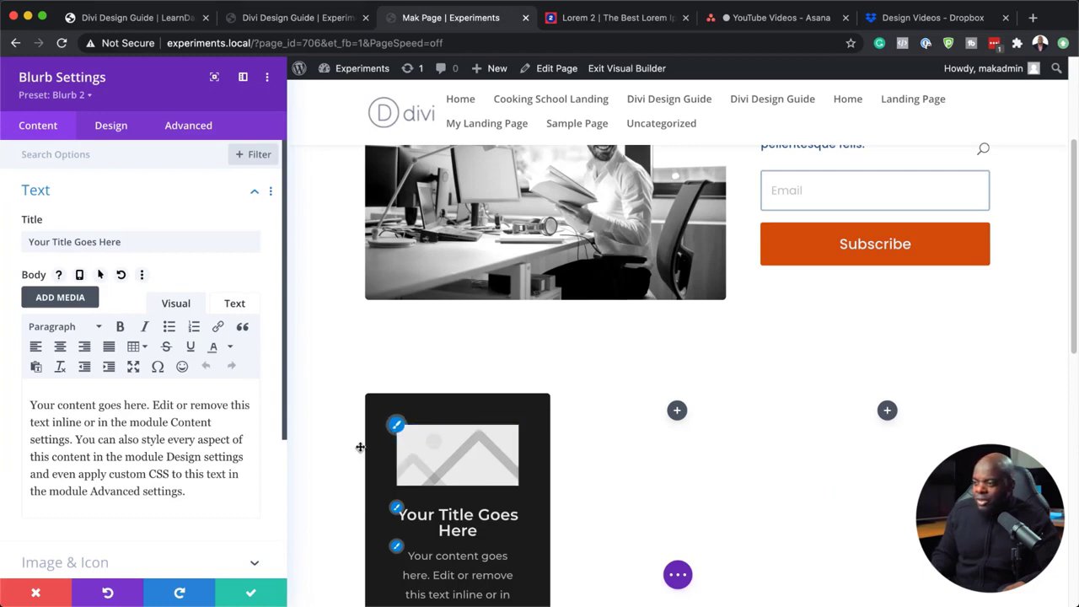
Replace the blurb's image with the map location pin icon and save the module.
{"action": "scroll", "coordinate": [282, 338], "scroll_direction": "down", "scroll_amount": 2}
{"action": "left_click", "coordinate": [116, 492]}
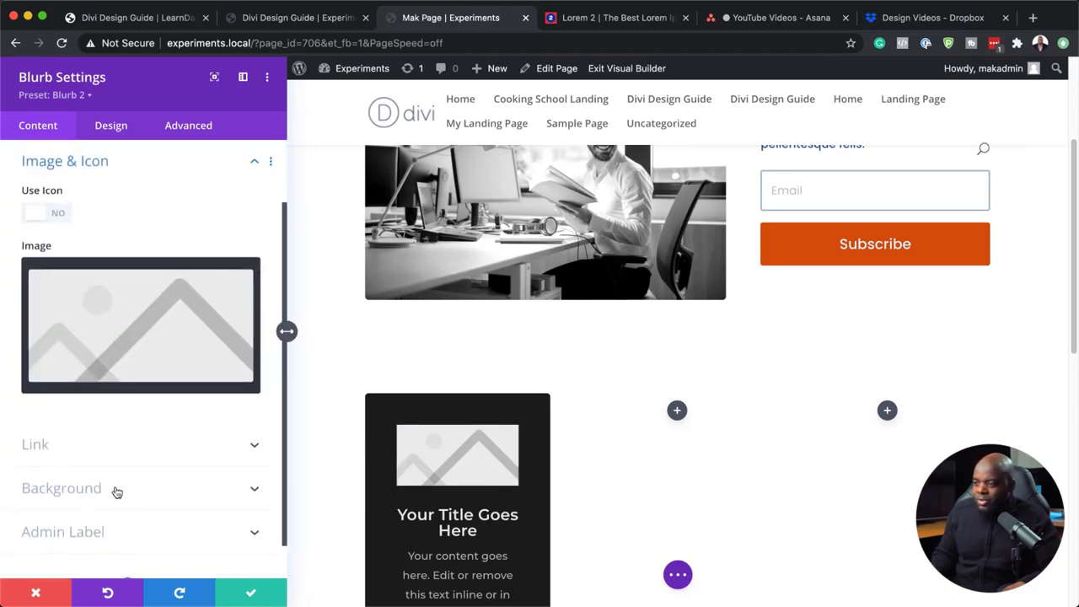
{"action": "left_click", "coordinate": [60, 214]}
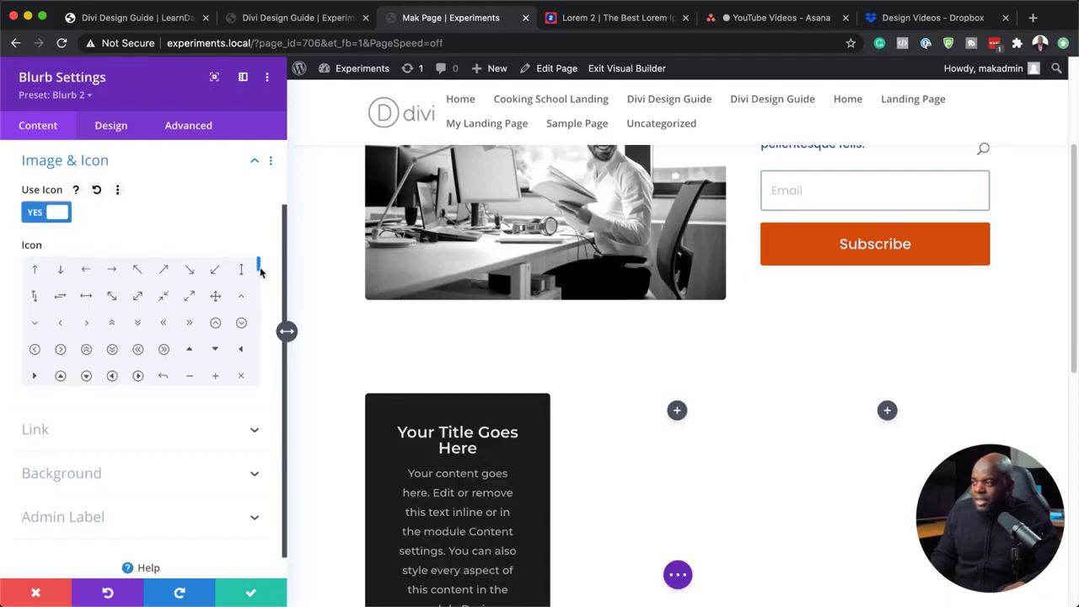
{"action": "left_click_drag", "start_coordinate": [257, 269], "coordinate": [259, 302]}
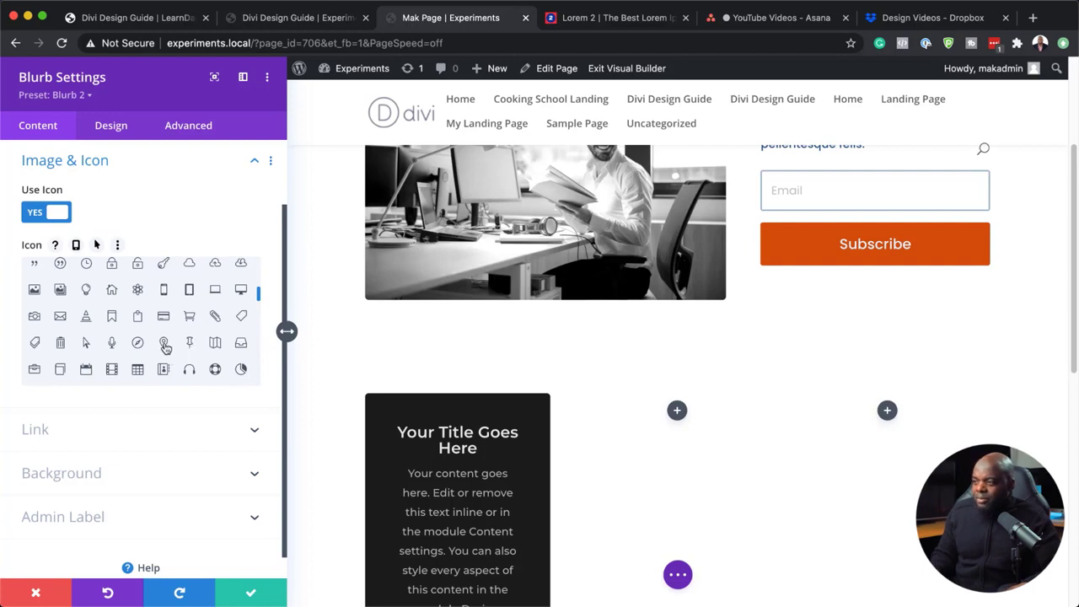
{"action": "left_click", "coordinate": [164, 345]}
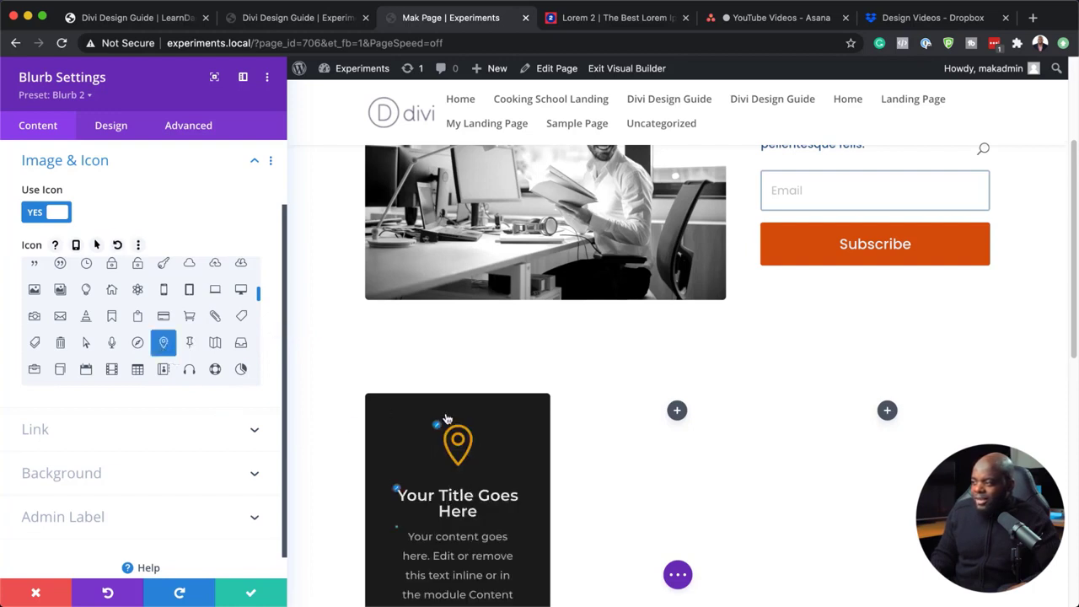
{"action": "left_click", "coordinate": [251, 596]}
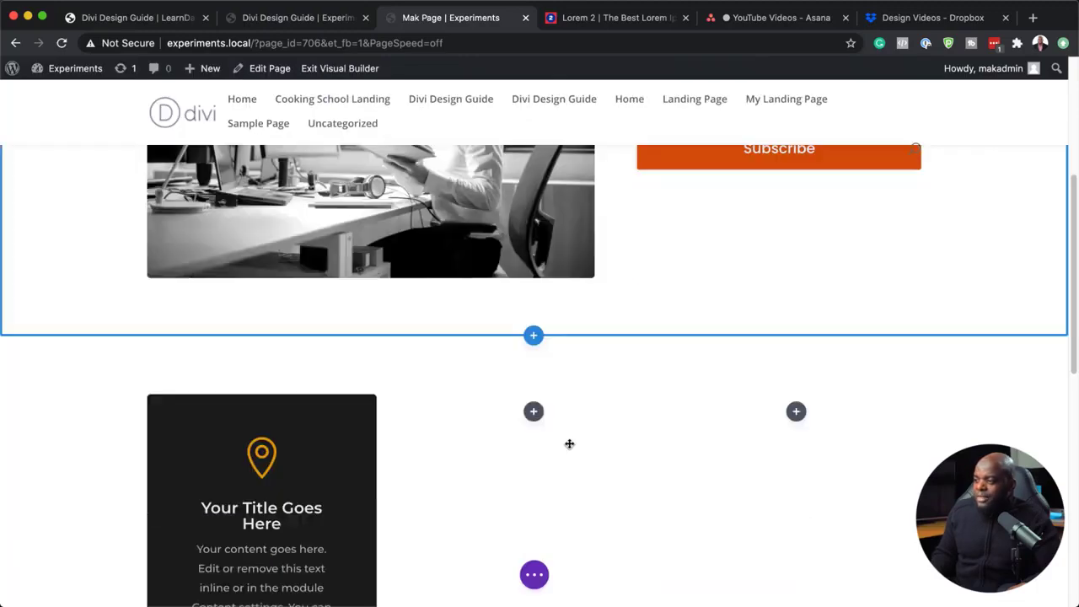
Set the blurb section's background colour to black and save the section settings.
{"action": "scroll", "coordinate": [569, 443], "scroll_direction": "down", "scroll_amount": 3}
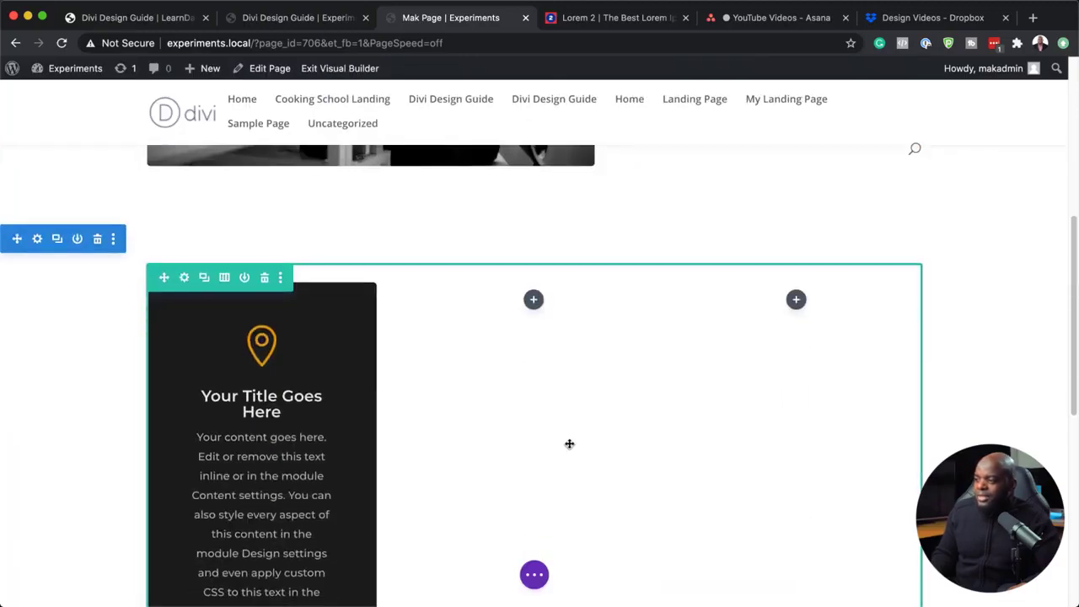
{"action": "left_click", "coordinate": [37, 240]}
{"action": "left_click", "coordinate": [56, 239]}
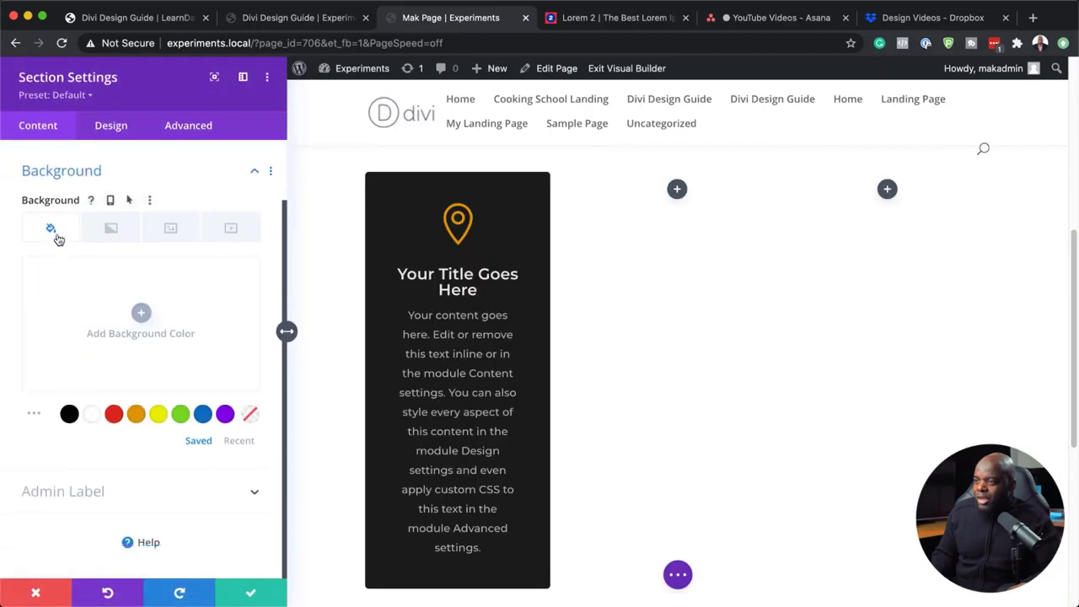
{"action": "left_click", "coordinate": [69, 415]}
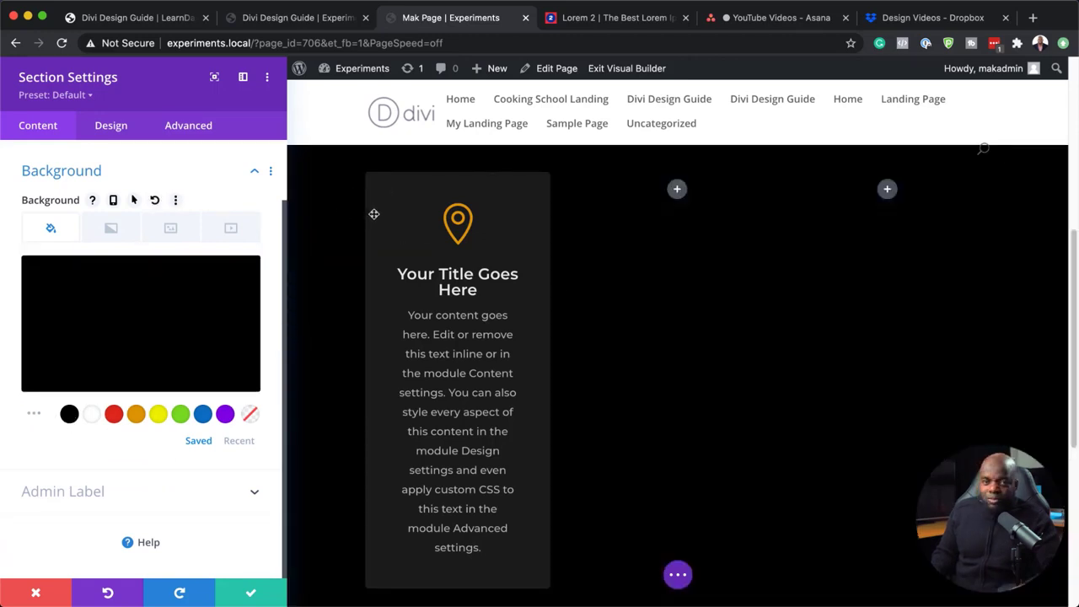
{"action": "left_click", "coordinate": [251, 595]}
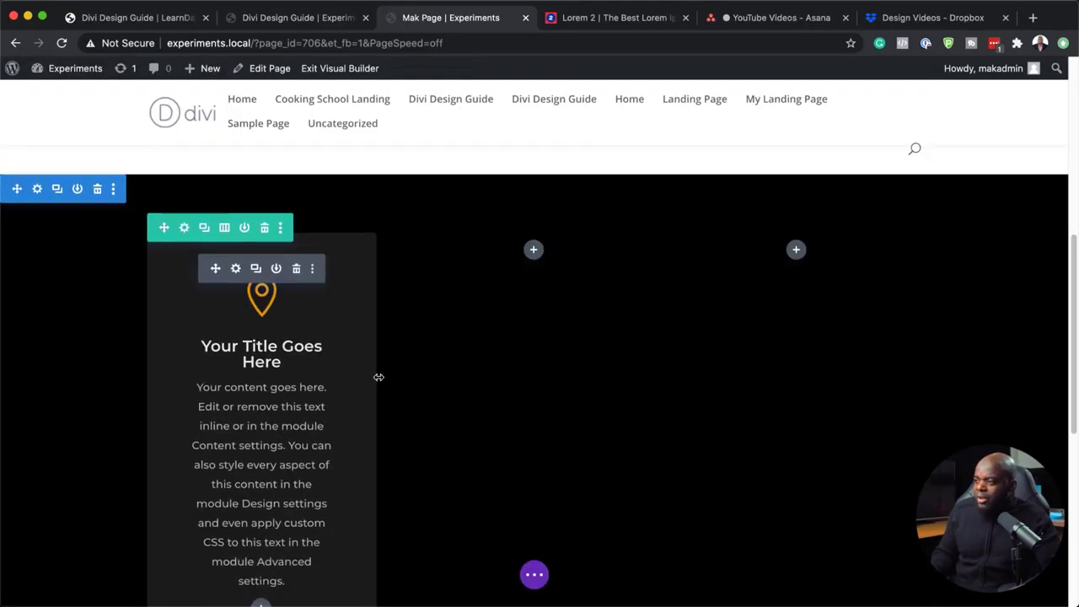
Duplicate the map pin blurb twice and place the copies in the second and third columns of the black section.
{"action": "left_click", "coordinate": [256, 236]}
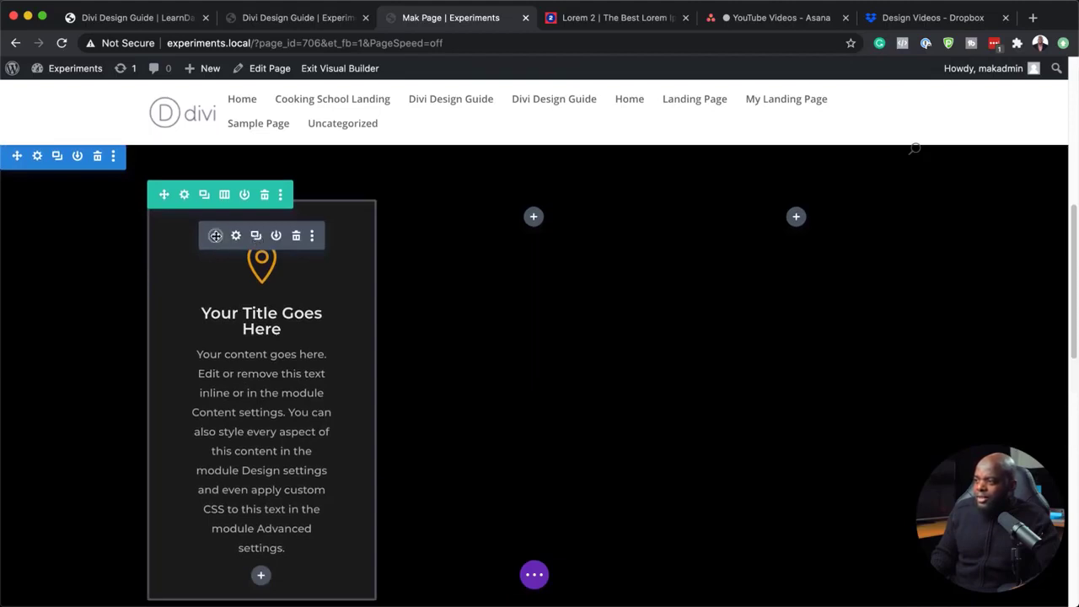
{"action": "left_click_drag", "start_coordinate": [215, 236], "coordinate": [543, 261]}
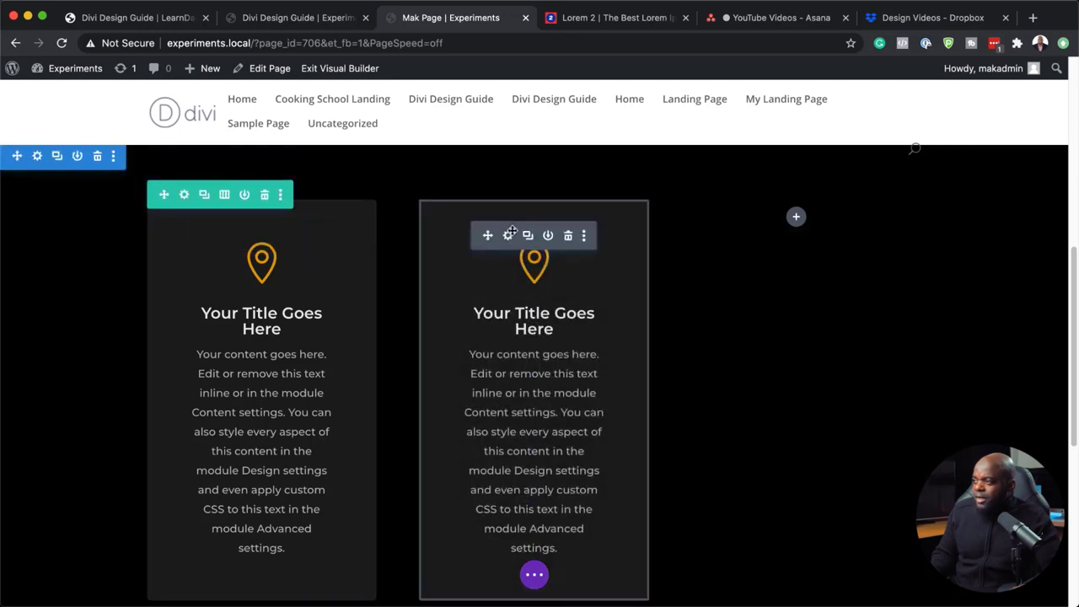
{"action": "left_click", "coordinate": [527, 236]}
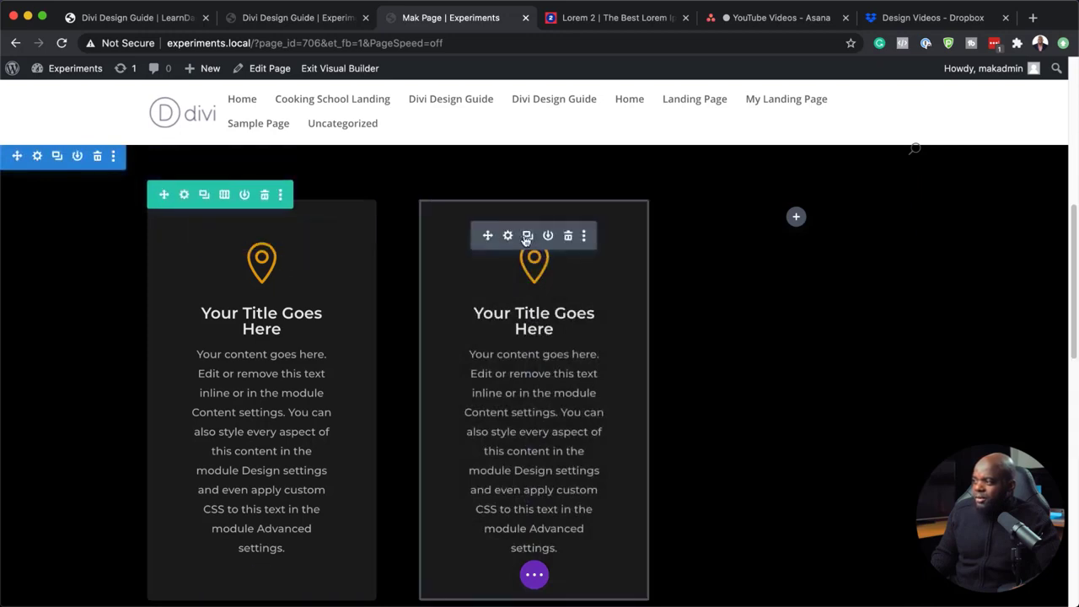
{"action": "left_click_drag", "start_coordinate": [485, 235], "coordinate": [807, 212]}
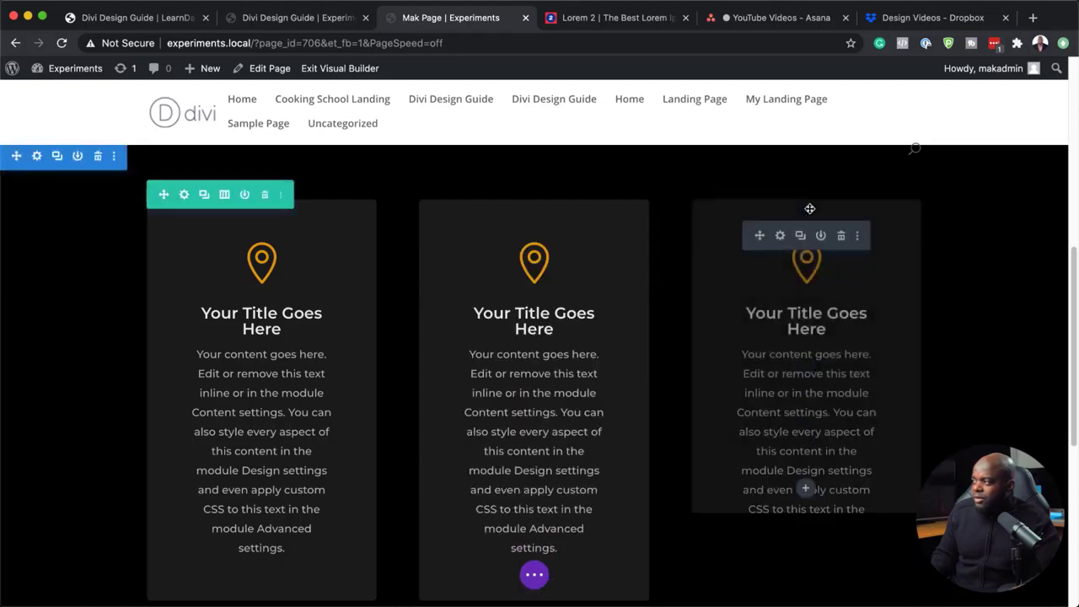
{"action": "scroll", "coordinate": [256, 427], "scroll_direction": "down", "scroll_amount": 3}
{"action": "scroll", "coordinate": [241, 379], "scroll_direction": "up", "scroll_amount": 1}
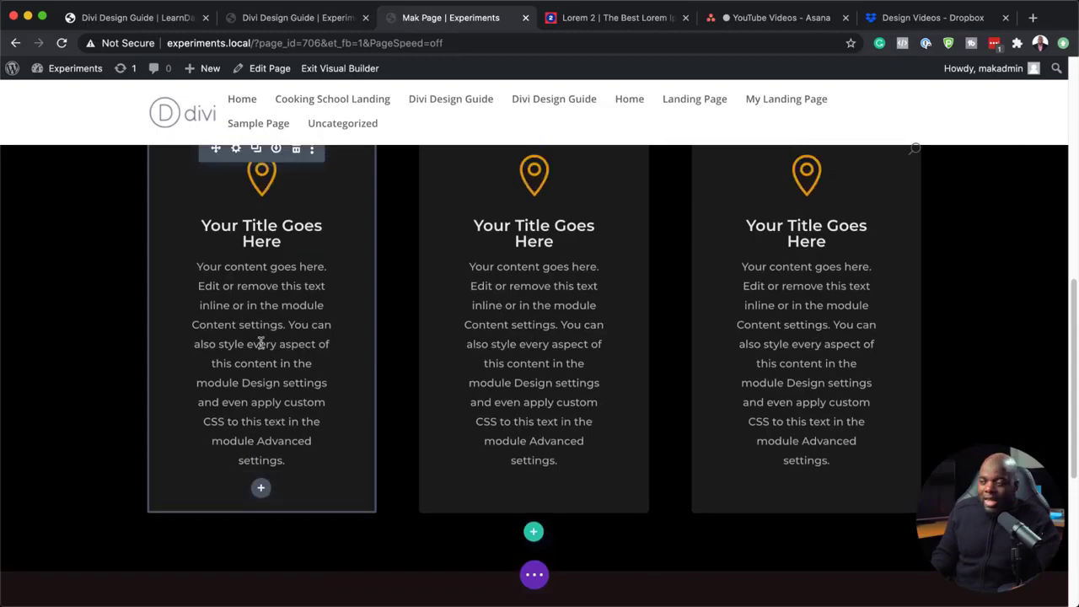
Insert a single-column row directly below the main heading at the start of the page.
{"action": "scroll", "coordinate": [564, 464], "scroll_direction": "up", "scroll_amount": 10}
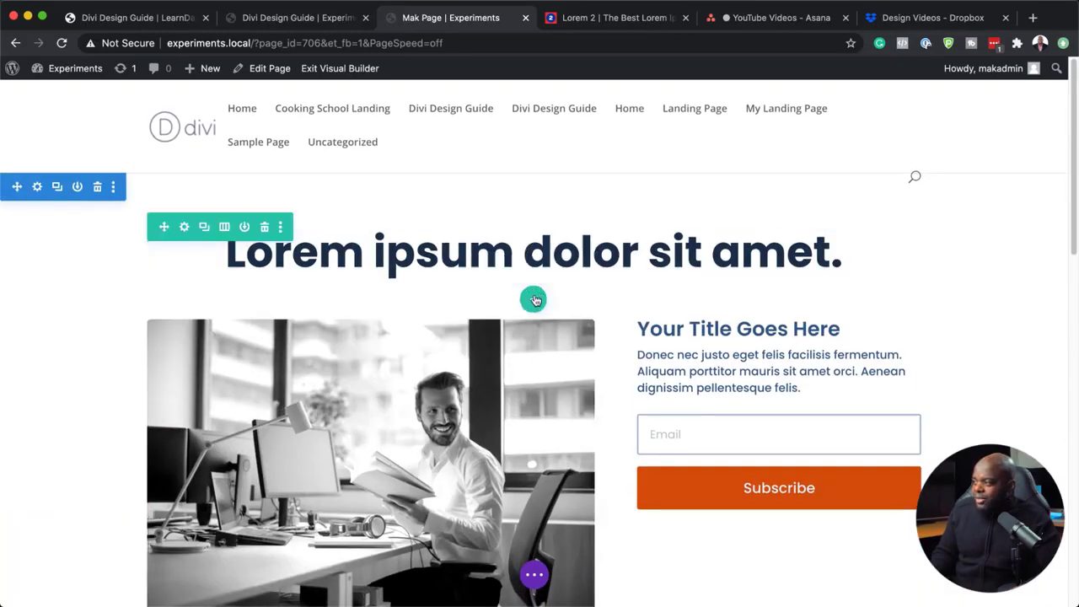
{"action": "left_click", "coordinate": [534, 300]}
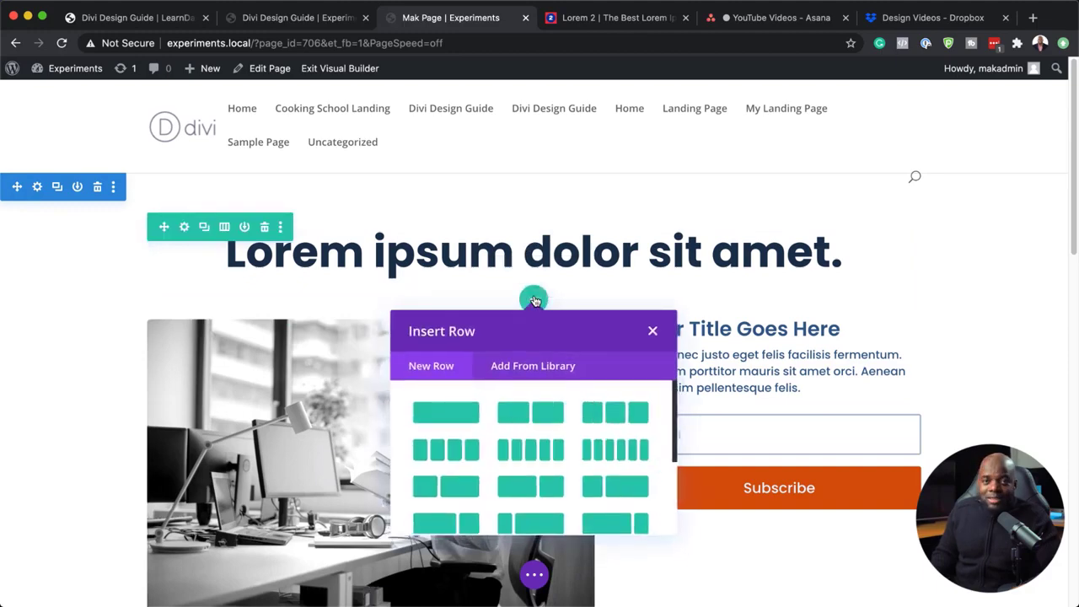
{"action": "left_click", "coordinate": [455, 408]}
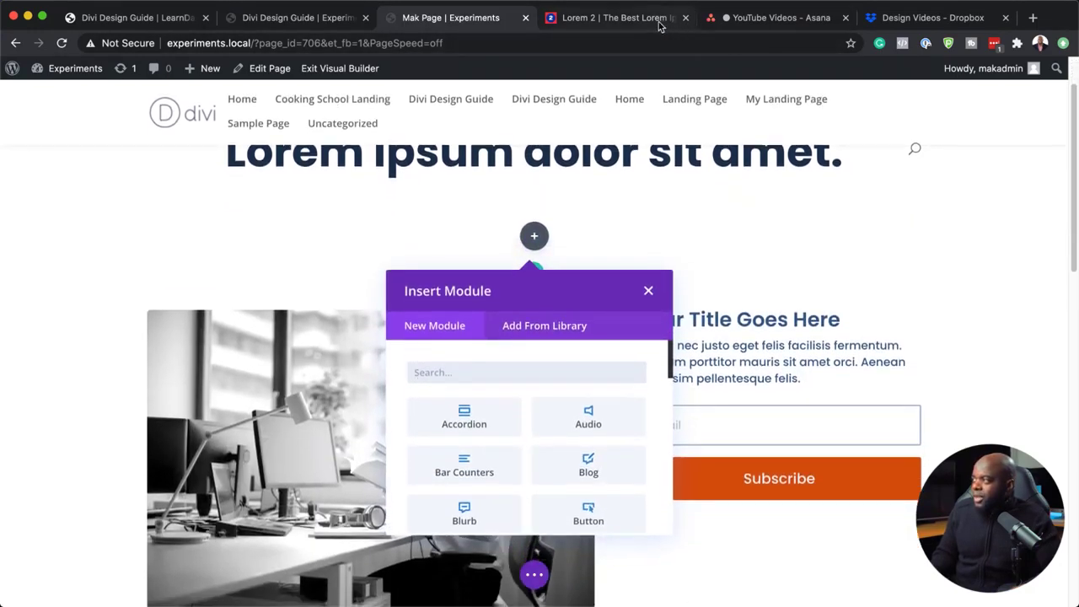
Copy the passage from "Morbi in sem quis" to "ultricies in, diam." on the Lorem 2 page and return to Mak Page.
{"action": "left_click", "coordinate": [660, 21]}
{"action": "left_click_drag", "start_coordinate": [414, 372], "coordinate": [508, 407]}
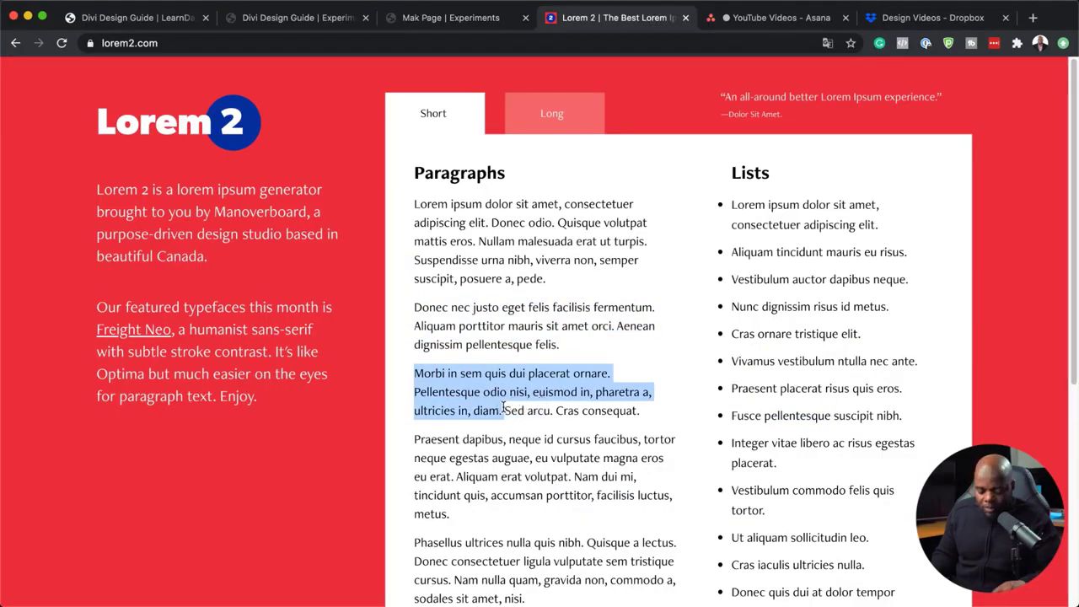
{"action": "key", "text": "ctrl+shift+Tab"}
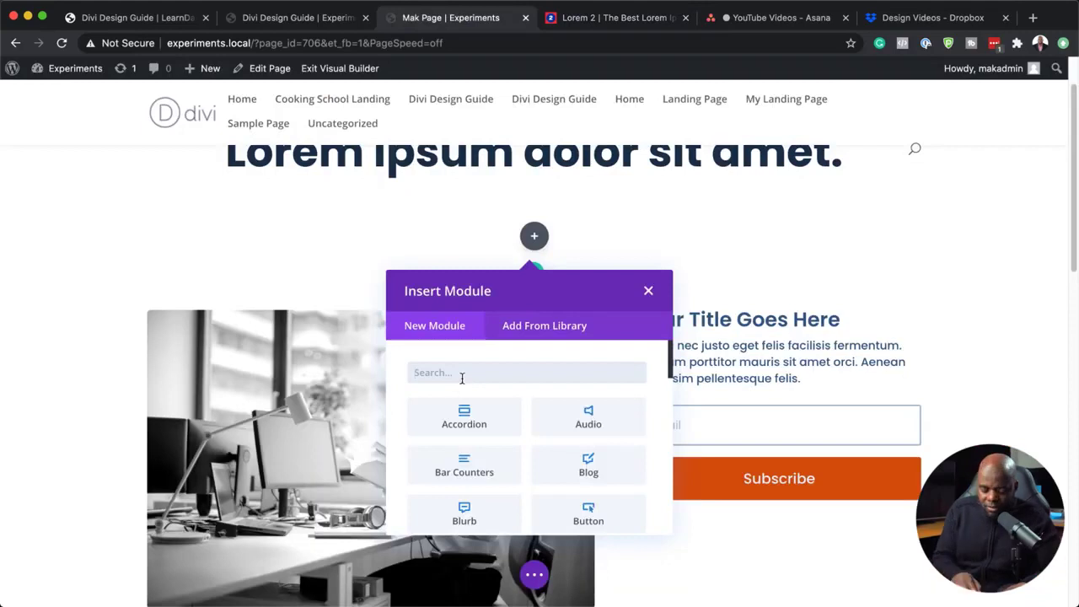
Add a Text module to the new row and replace its placeholder body with the copied Morbi passage.
{"action": "type", "text": "text"}
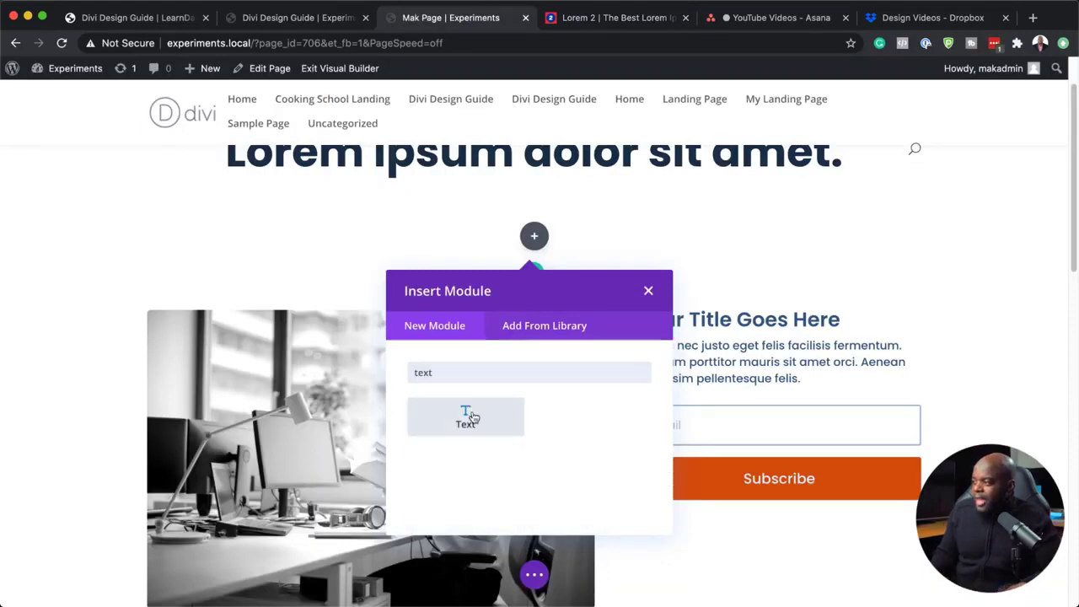
{"action": "left_click", "coordinate": [469, 417]}
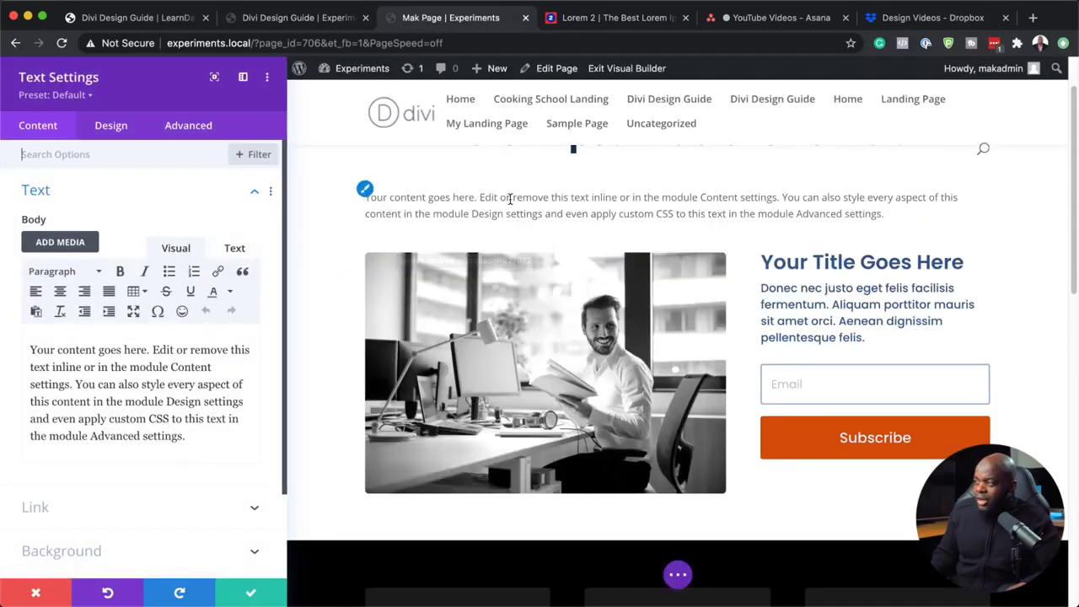
{"action": "left_click_drag", "start_coordinate": [186, 435], "coordinate": [13, 345]}
{"action": "type", "text": "Morbi in sem quis dui placerat ornare. Pellentesque odio nisi, euismod in, pharetra a, ultricies in, diam."}
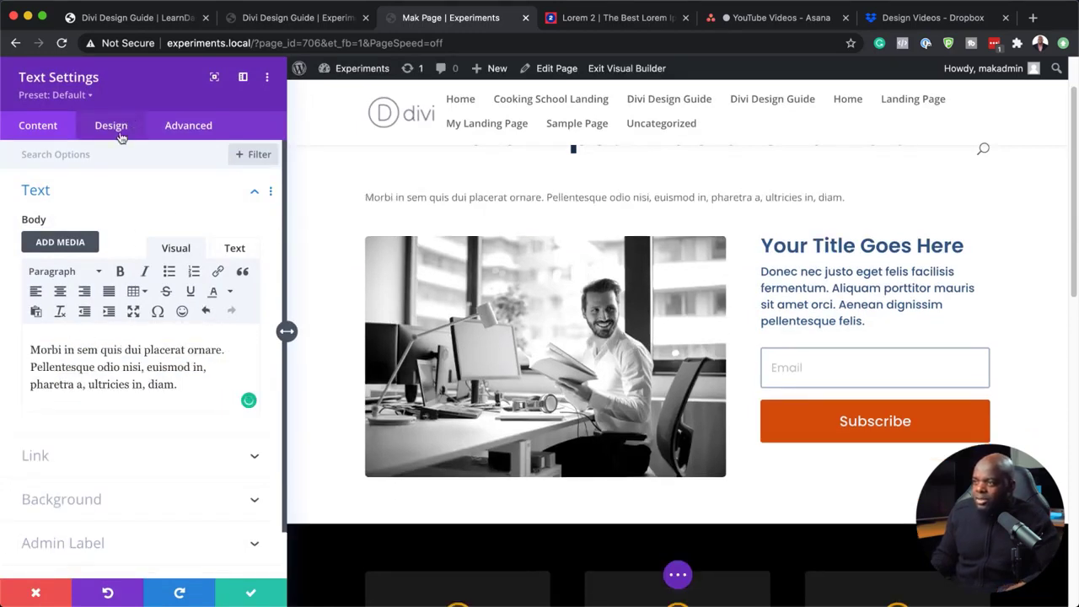
Try the Paragraph Light preset, apply Paragraph Dark to the Text module instead, and centre the body text.
{"action": "left_click", "coordinate": [84, 98]}
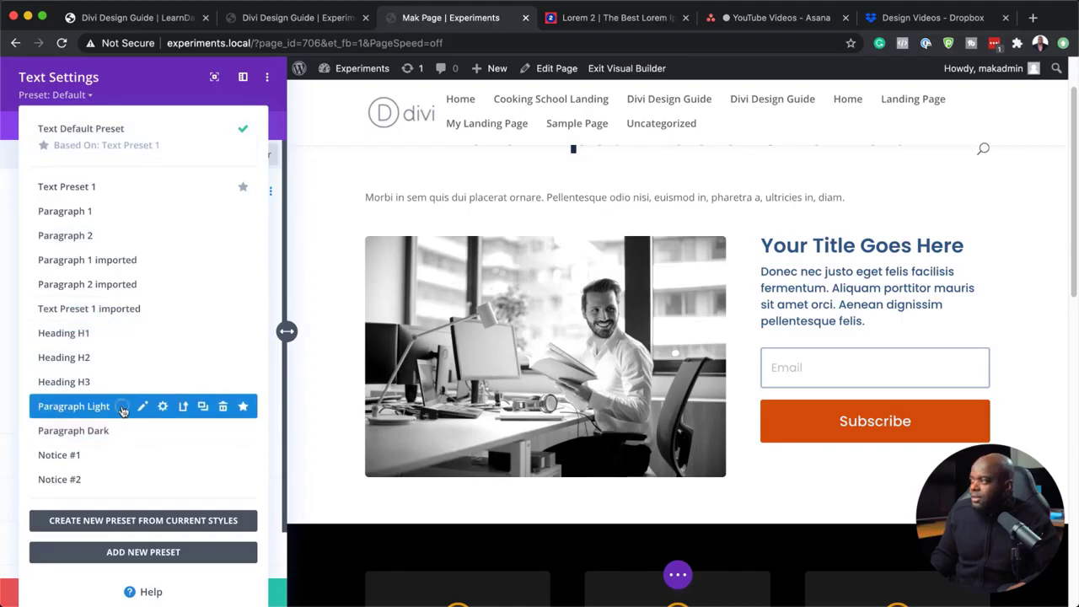
{"action": "left_click", "coordinate": [76, 406]}
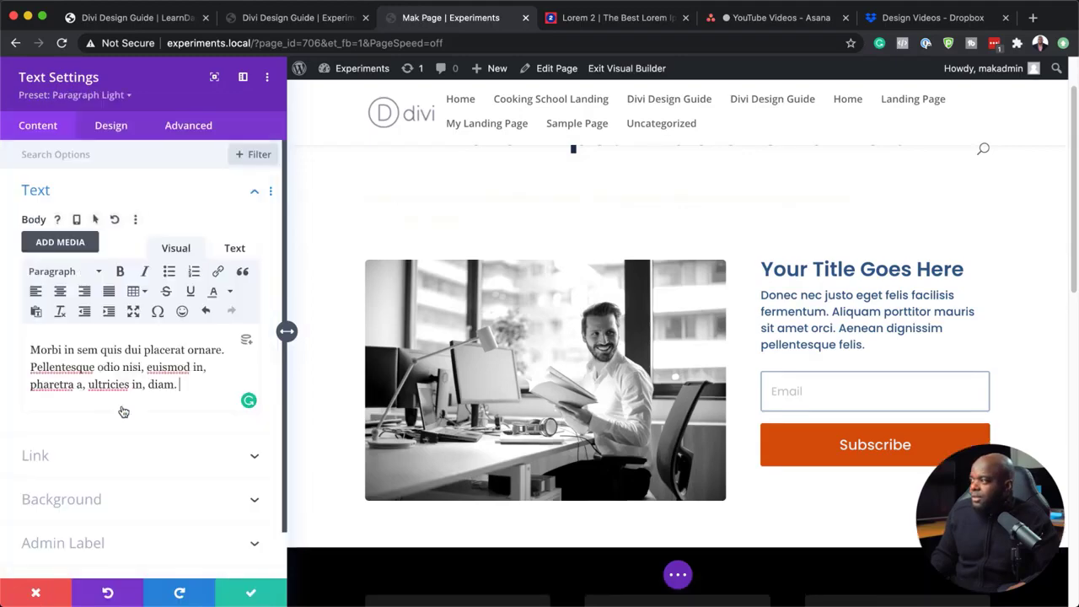
{"action": "left_click", "coordinate": [112, 98]}
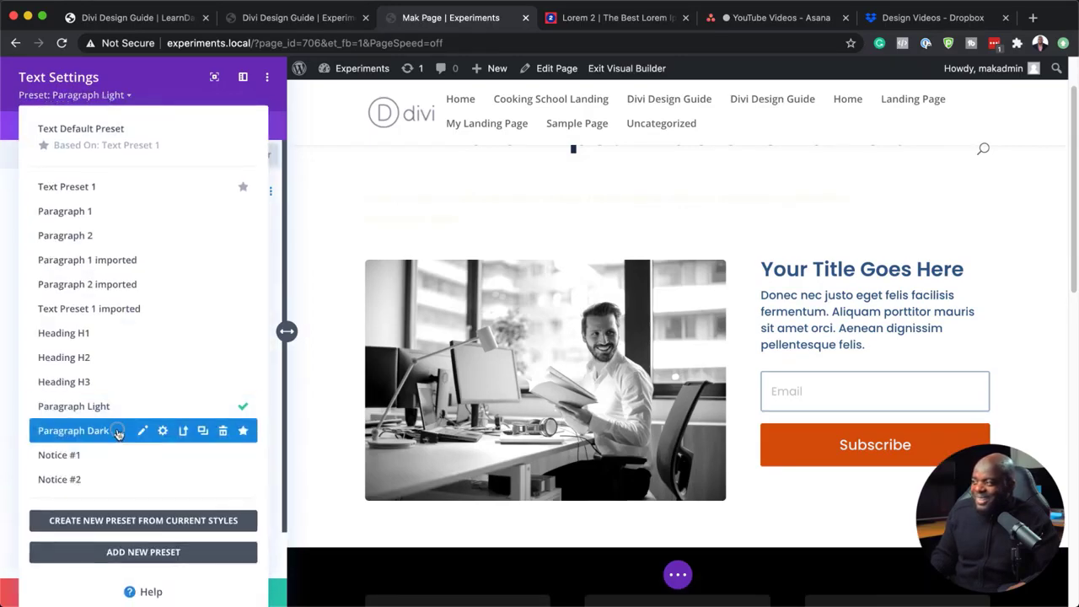
{"action": "left_click", "coordinate": [118, 431]}
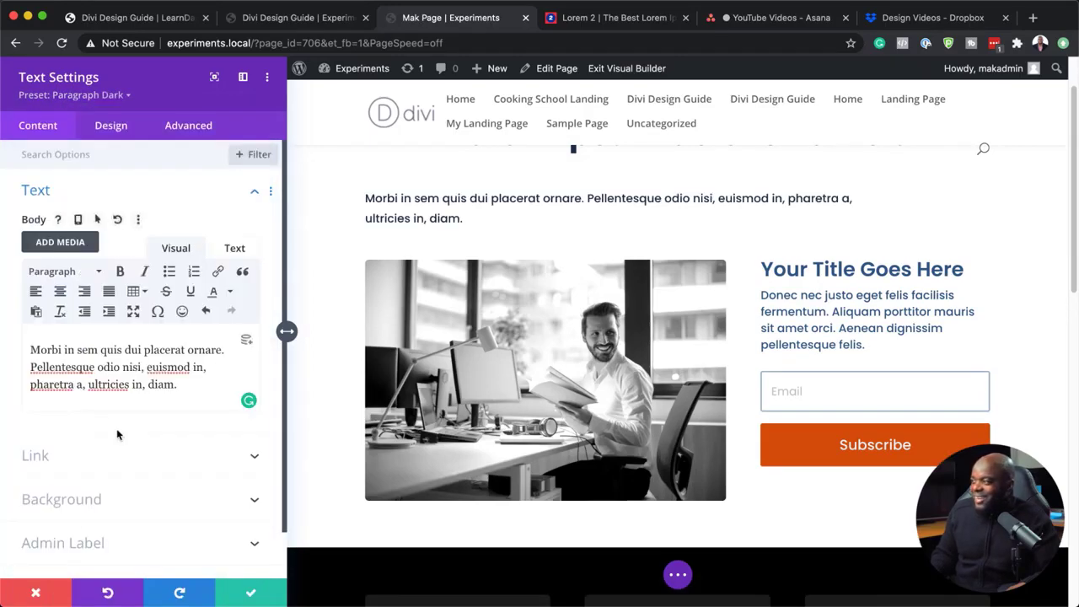
{"action": "left_click", "coordinate": [61, 294]}
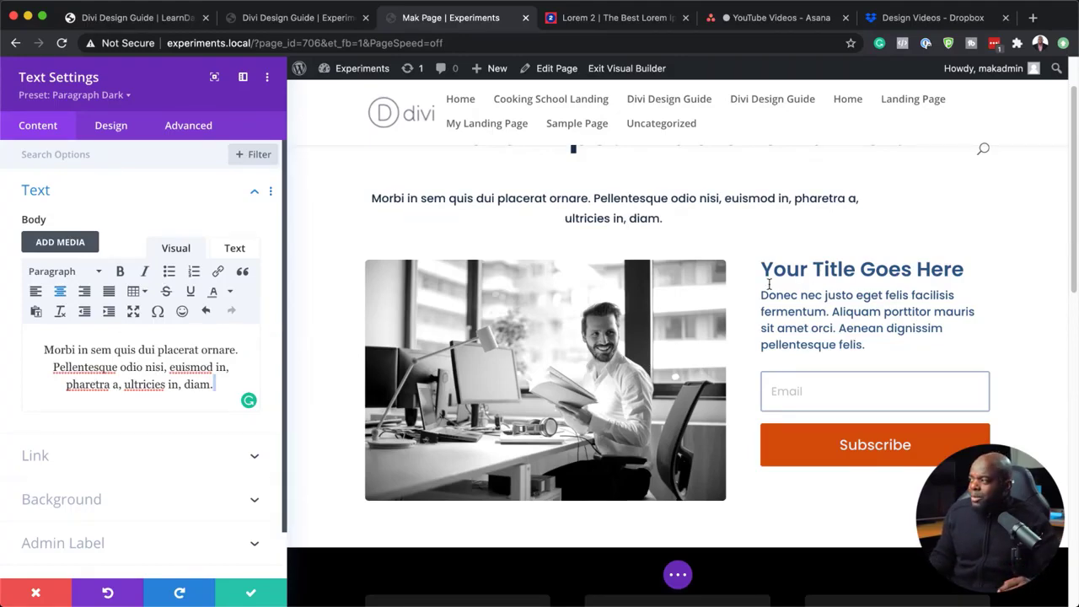
Set the Text module's desktop text size to 20px in its design settings.
{"action": "scroll", "coordinate": [769, 284], "scroll_direction": "up", "scroll_amount": 3}
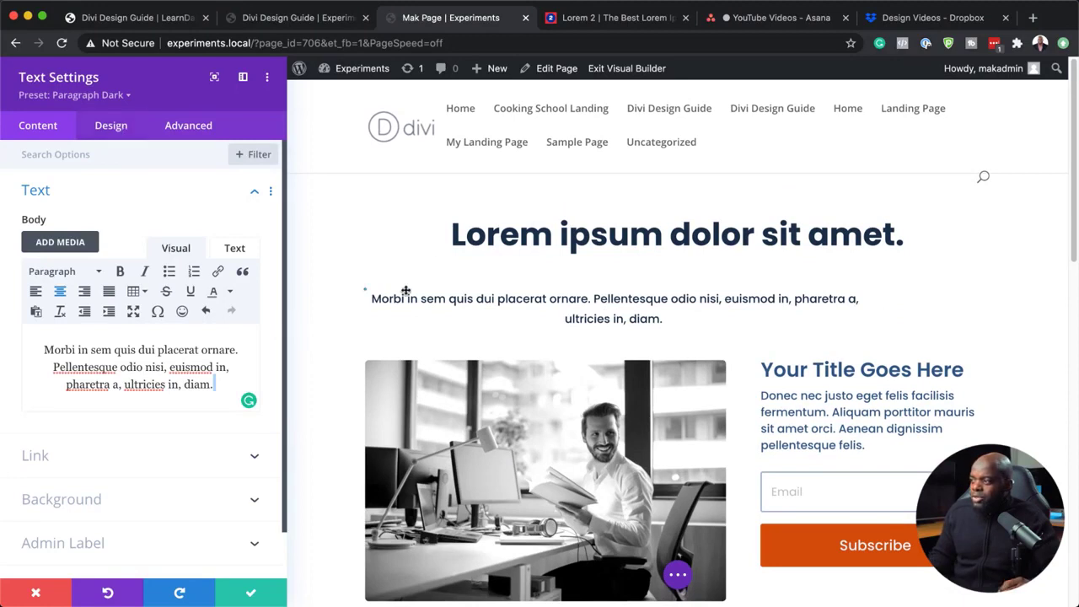
{"action": "left_click", "coordinate": [365, 290]}
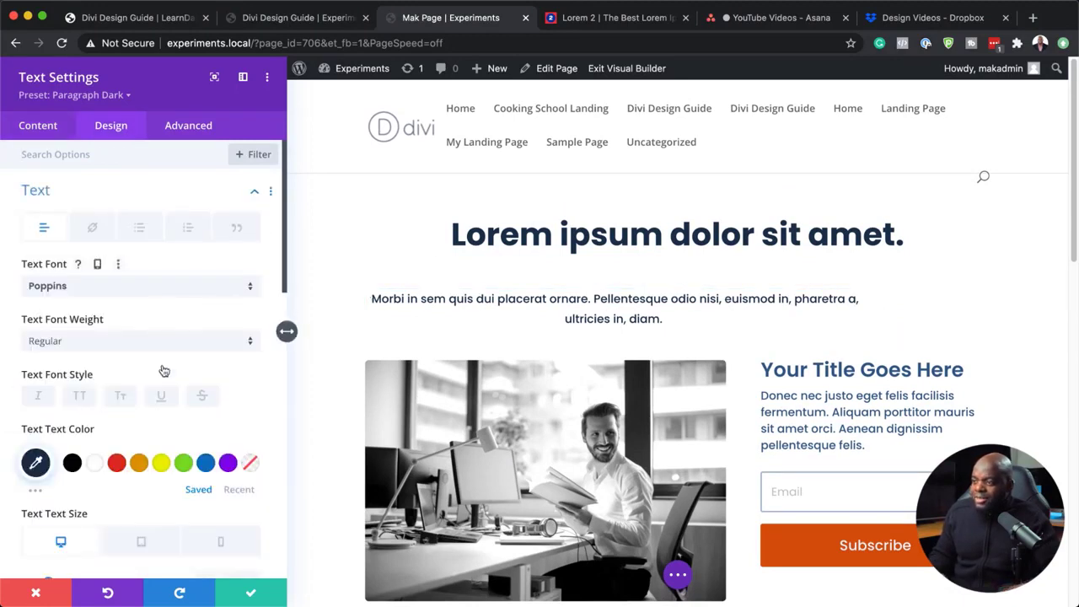
{"action": "scroll", "coordinate": [163, 368], "scroll_direction": "down", "scroll_amount": 3}
{"action": "scroll", "coordinate": [221, 414], "scroll_direction": "down", "scroll_amount": 1}
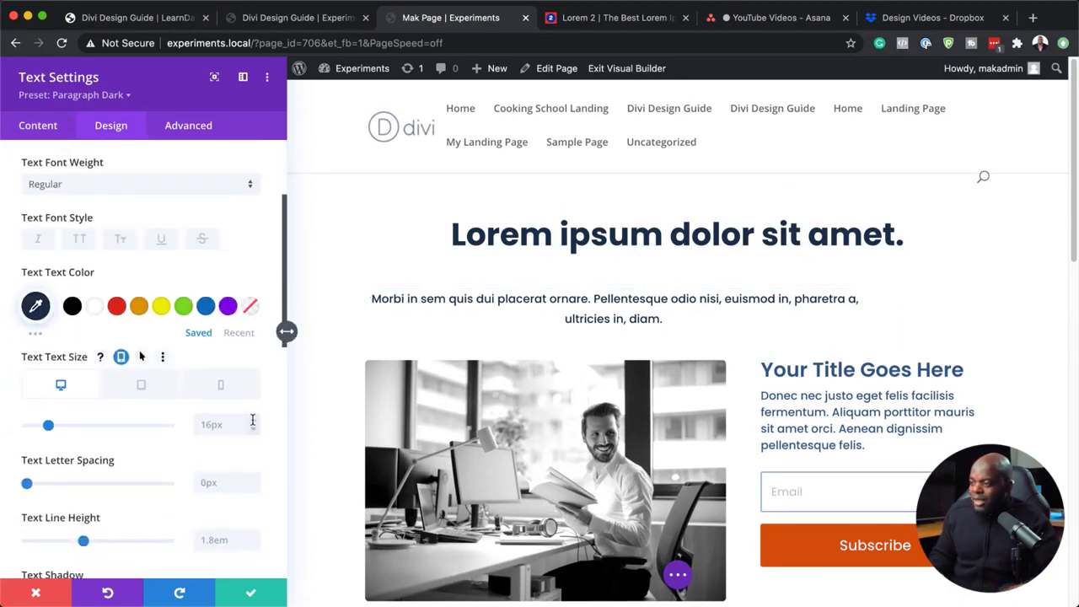
{"action": "left_click", "coordinate": [253, 420]}
{"action": "left_click", "coordinate": [253, 421]}
{"action": "left_click", "coordinate": [253, 420]}
{"action": "left_click", "coordinate": [253, 421]}
{"action": "left_click", "coordinate": [253, 422]}
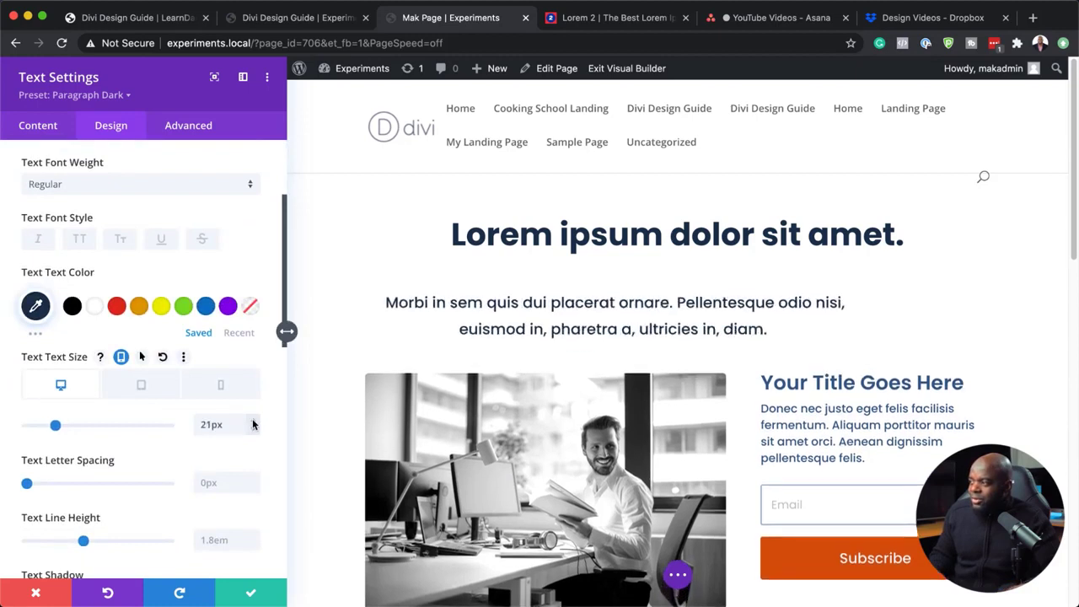
{"action": "left_click", "coordinate": [254, 421]}
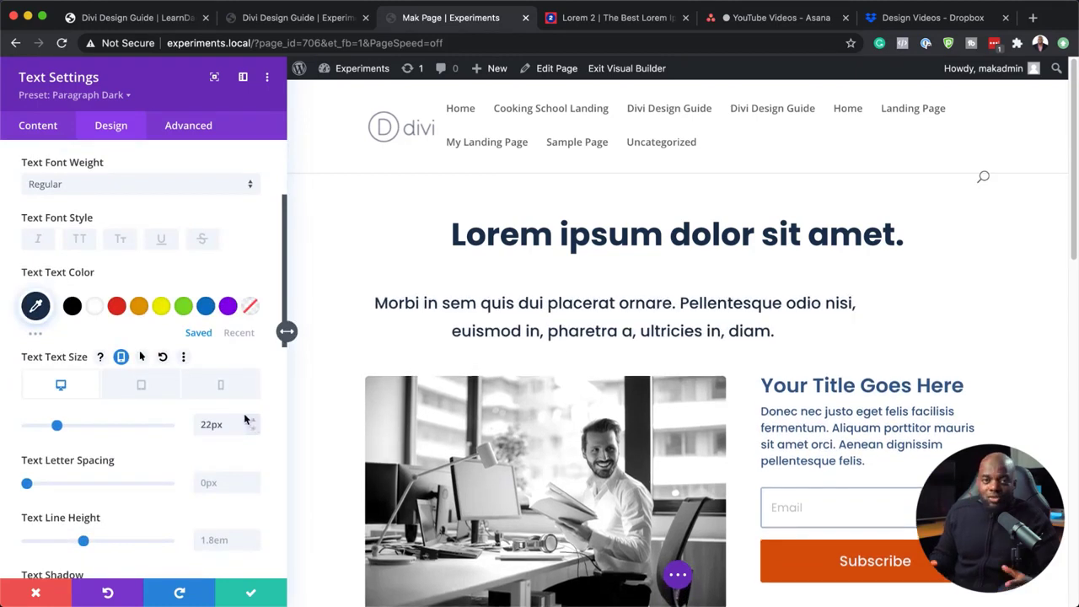
{"action": "left_click", "coordinate": [252, 430]}
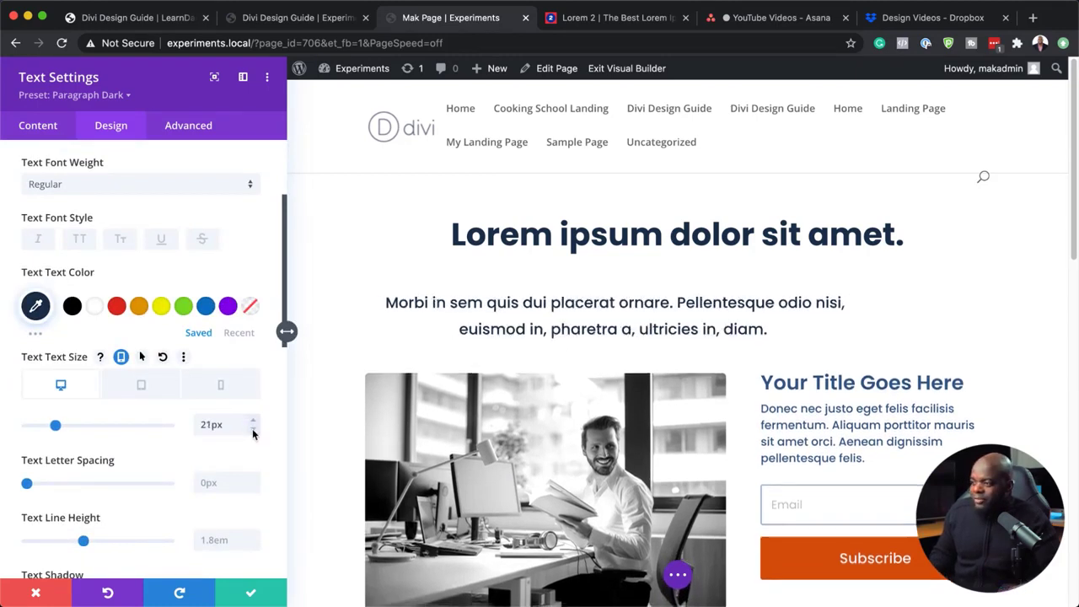
{"action": "left_click", "coordinate": [253, 433]}
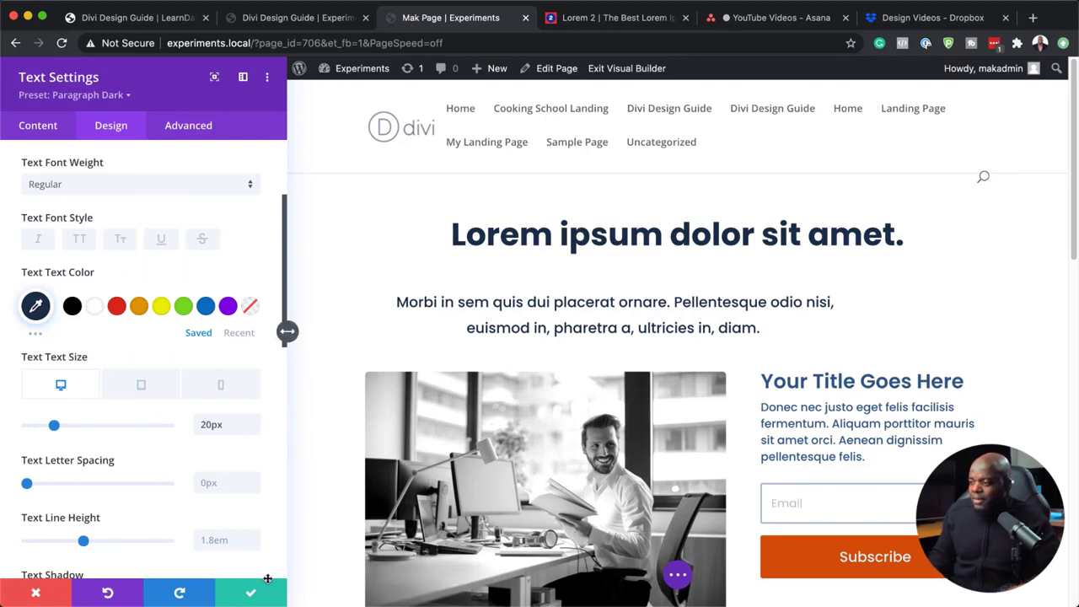
Try a text line height of 1.7em, set it back to 1.8em, and save the Text module.
{"action": "left_click", "coordinate": [255, 546]}
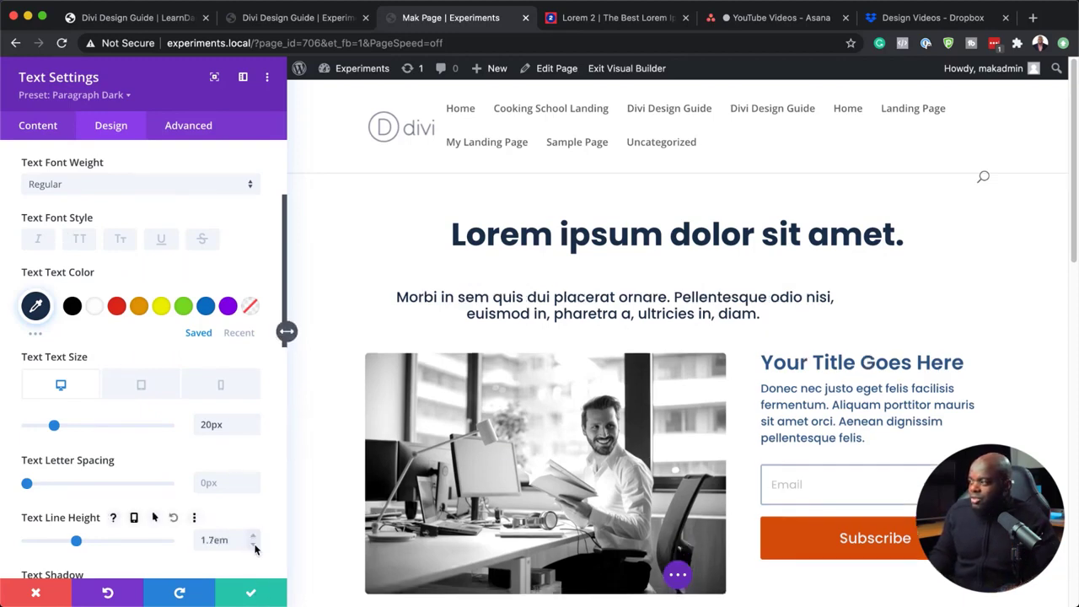
{"action": "left_click", "coordinate": [256, 537]}
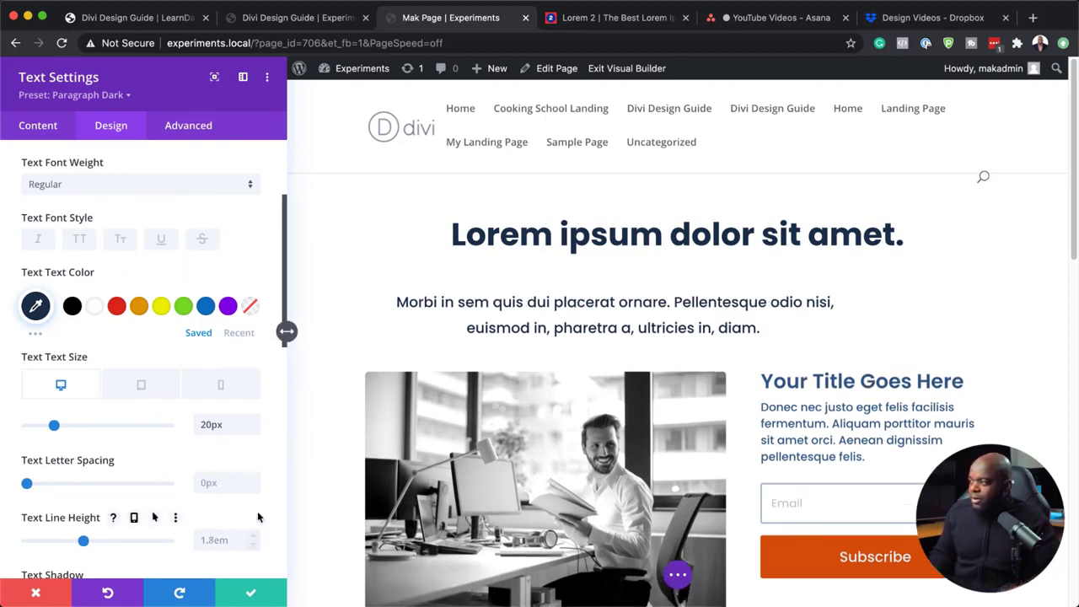
{"action": "left_click", "coordinate": [253, 596]}
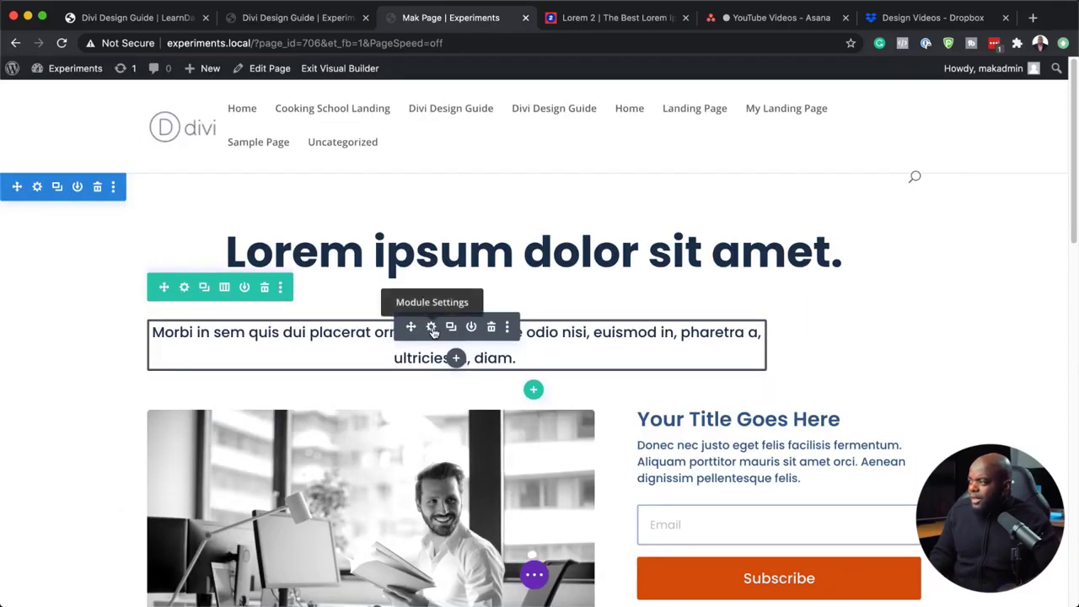
Reopen the Text module's sizing settings, set its module alignment to centre, and save it.
{"action": "left_click", "coordinate": [432, 328]}
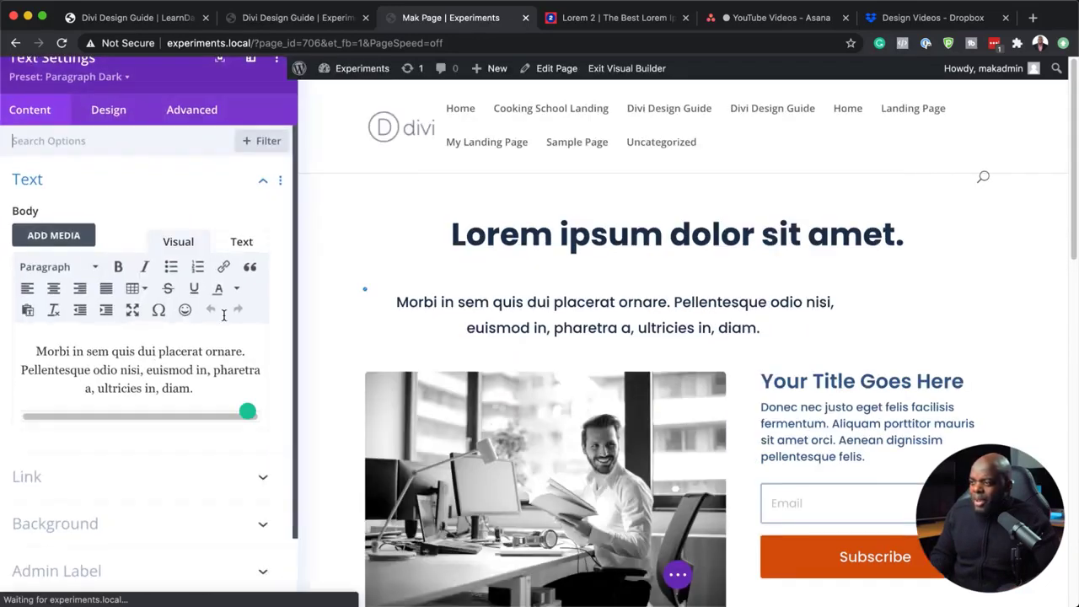
{"action": "left_click", "coordinate": [117, 127]}
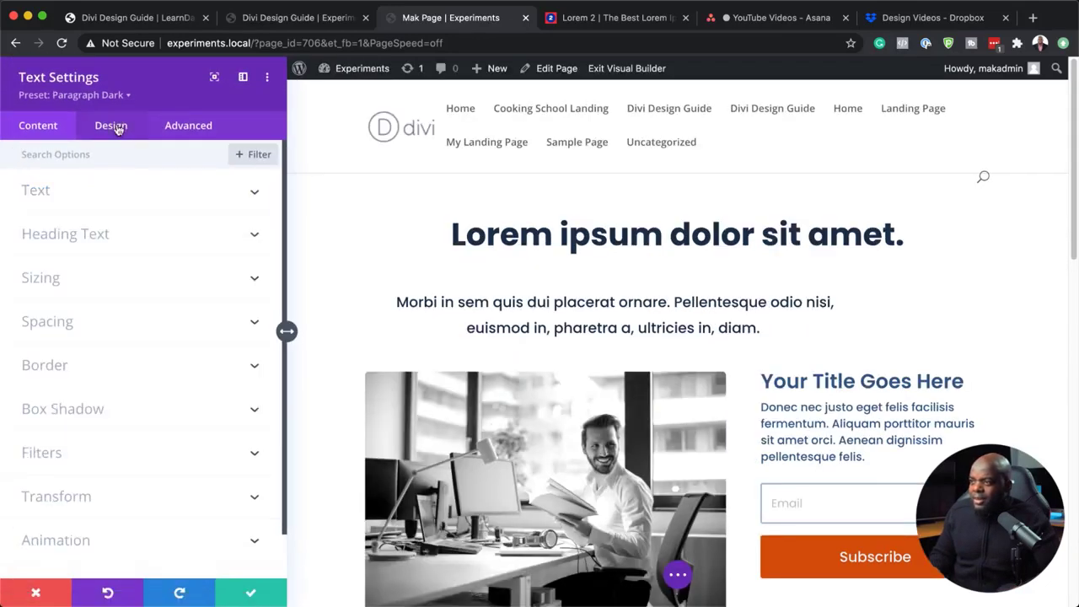
{"action": "left_click", "coordinate": [73, 280]}
{"action": "left_click", "coordinate": [141, 328]}
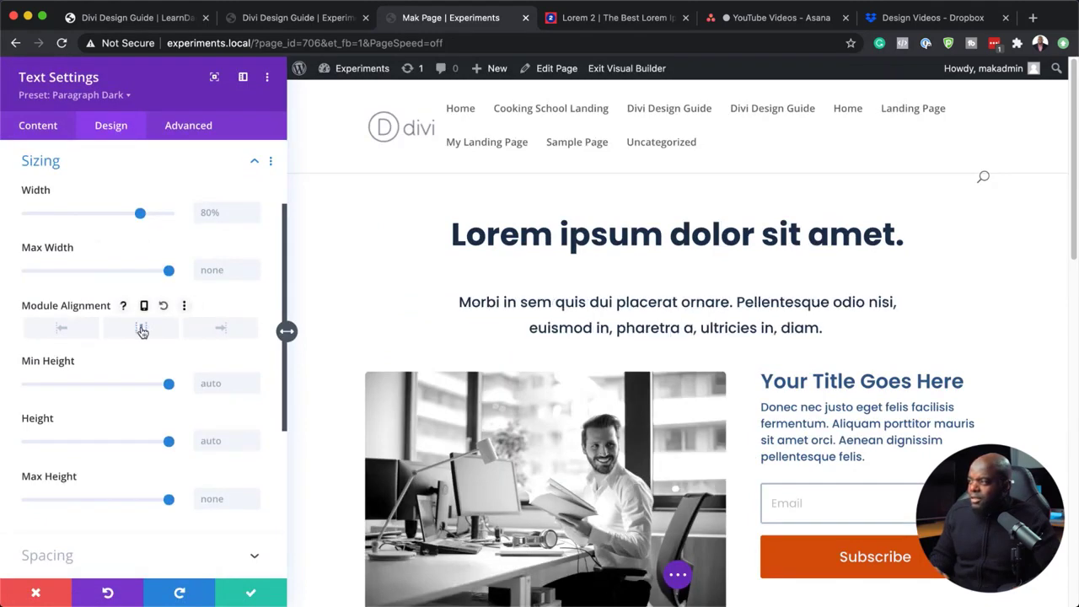
{"action": "left_click", "coordinate": [252, 595]}
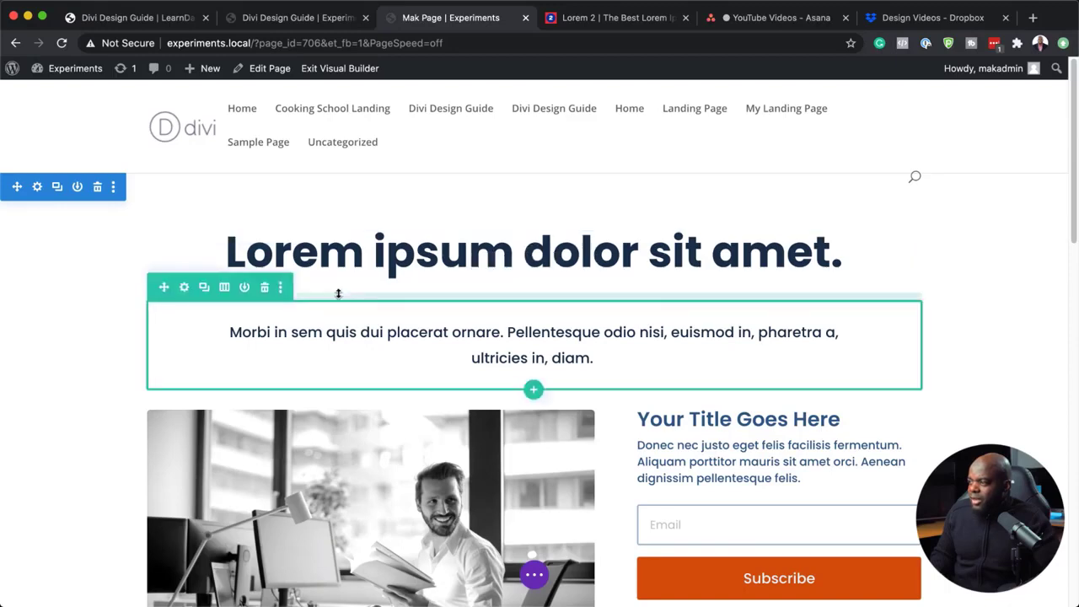
Reduce the vertical spacing between the main heading and the paragraph row beneath it.
{"action": "left_click_drag", "start_coordinate": [340, 283], "coordinate": [341, 254]}
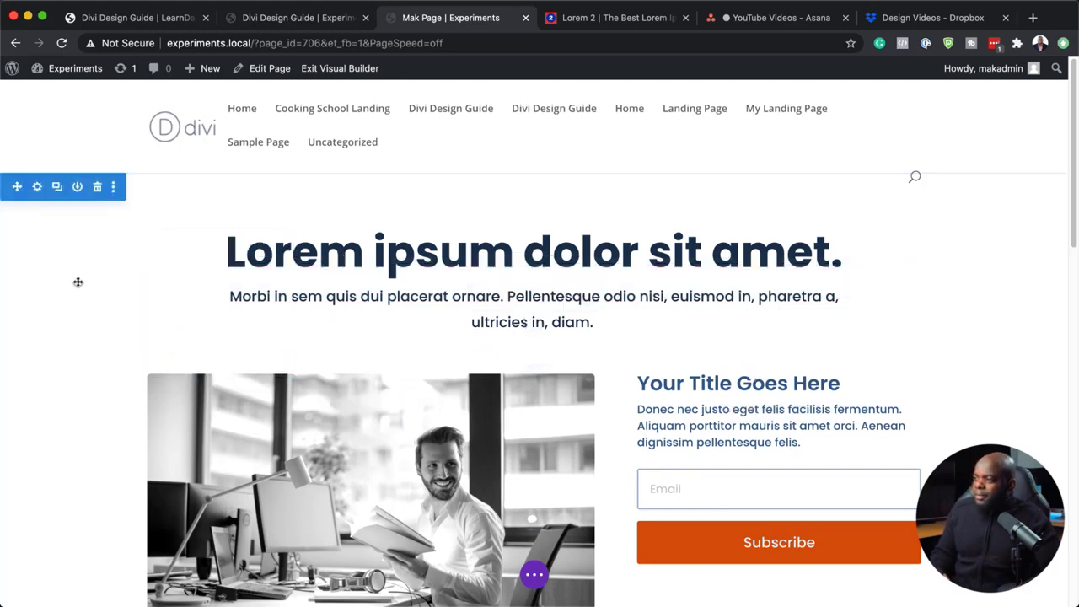
{"action": "scroll", "coordinate": [122, 308], "scroll_direction": "down", "scroll_amount": 1}
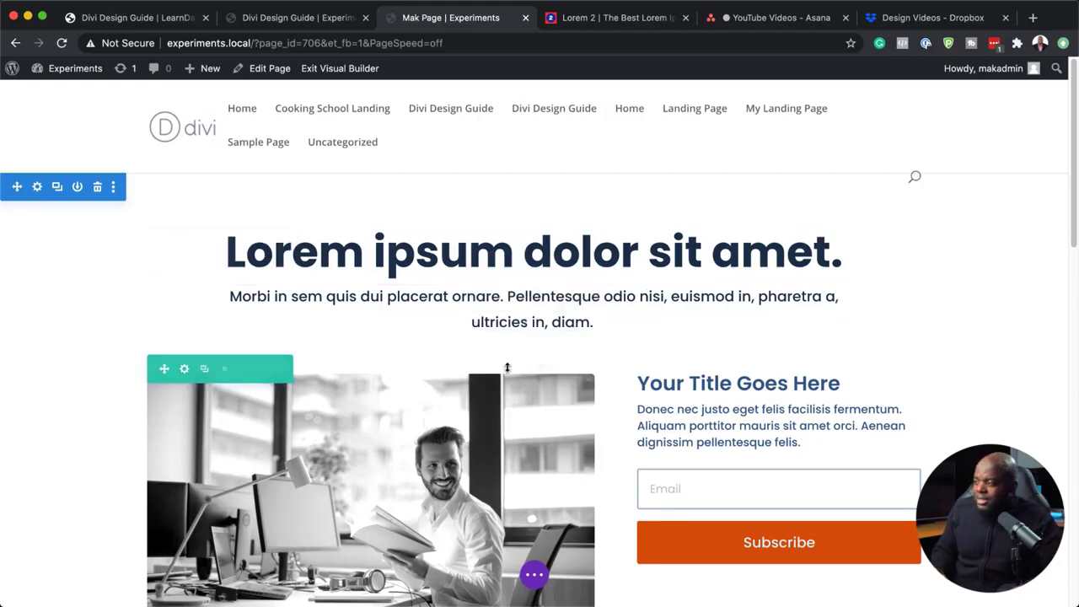
{"action": "scroll", "coordinate": [540, 408], "scroll_direction": "down", "scroll_amount": 3}
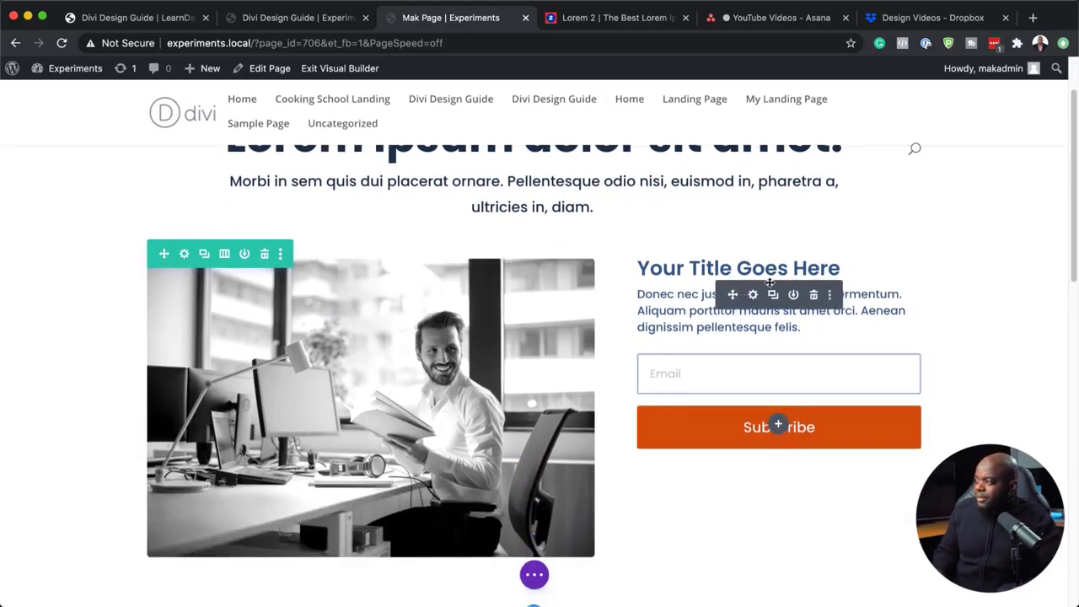
Change the middle blurb's icon in the dark section to the speaker with sound waves and save the module.
{"action": "scroll", "coordinate": [366, 441], "scroll_direction": "down", "scroll_amount": 5}
{"action": "scroll", "coordinate": [311, 452], "scroll_direction": "down", "scroll_amount": 1}
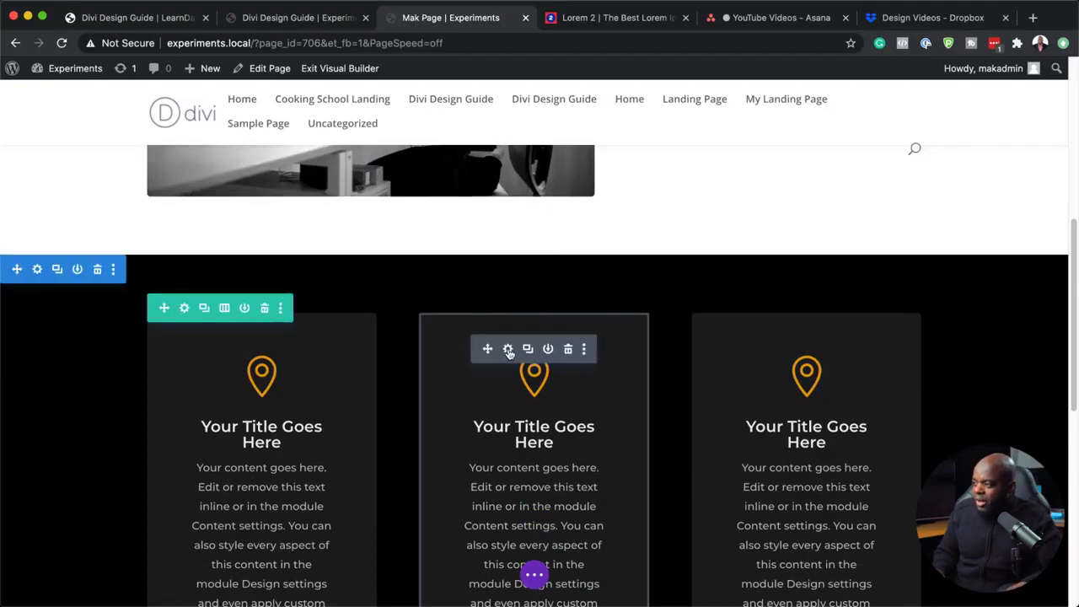
{"action": "left_click", "coordinate": [508, 351]}
{"action": "scroll", "coordinate": [119, 458], "scroll_direction": "down", "scroll_amount": 3}
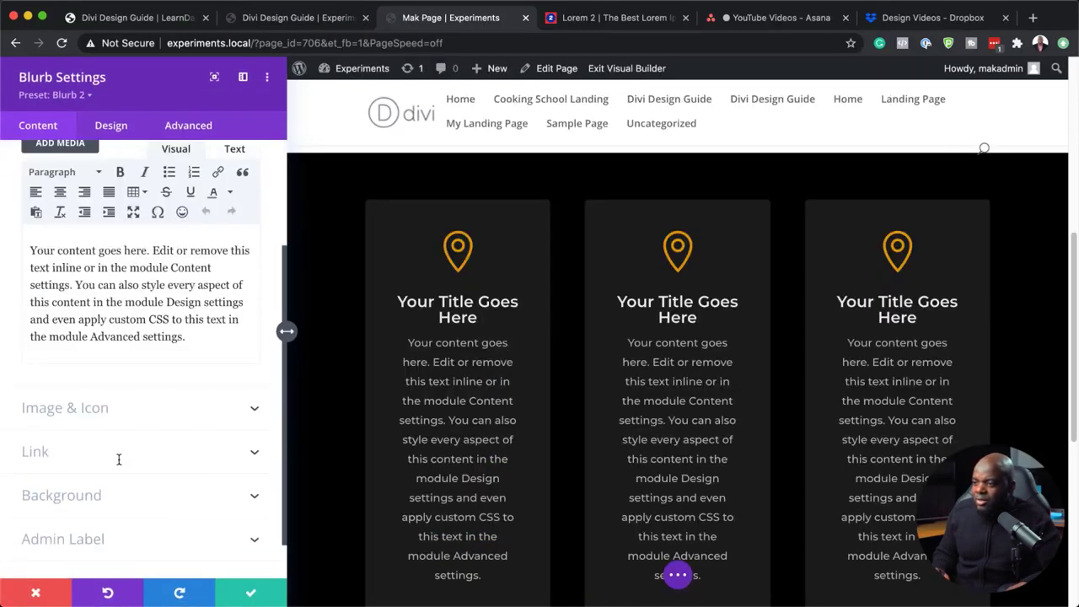
{"action": "left_click", "coordinate": [68, 407]}
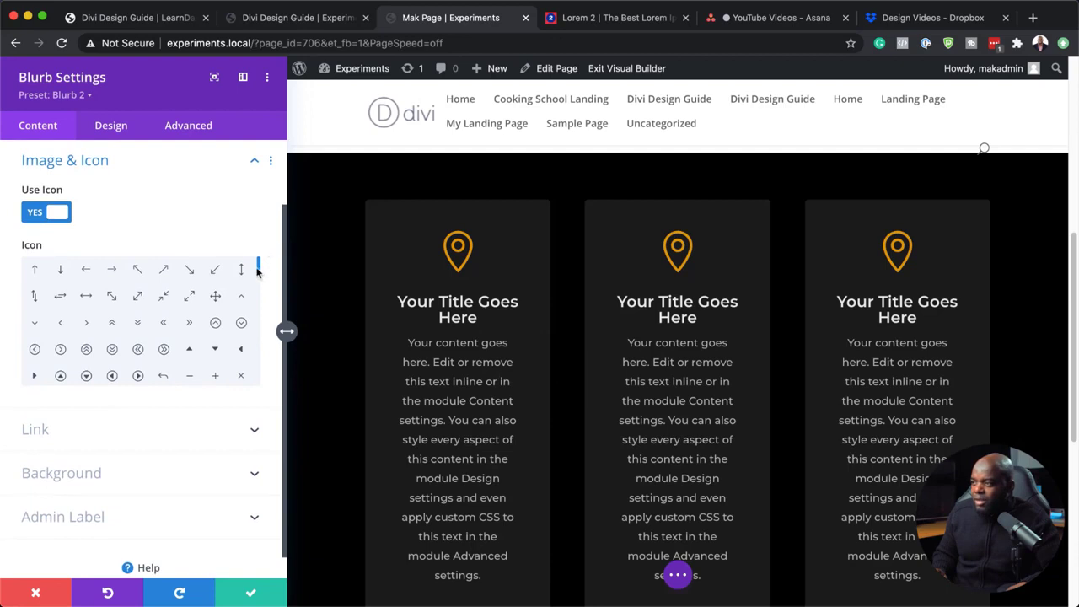
{"action": "left_click_drag", "start_coordinate": [258, 270], "coordinate": [260, 290]}
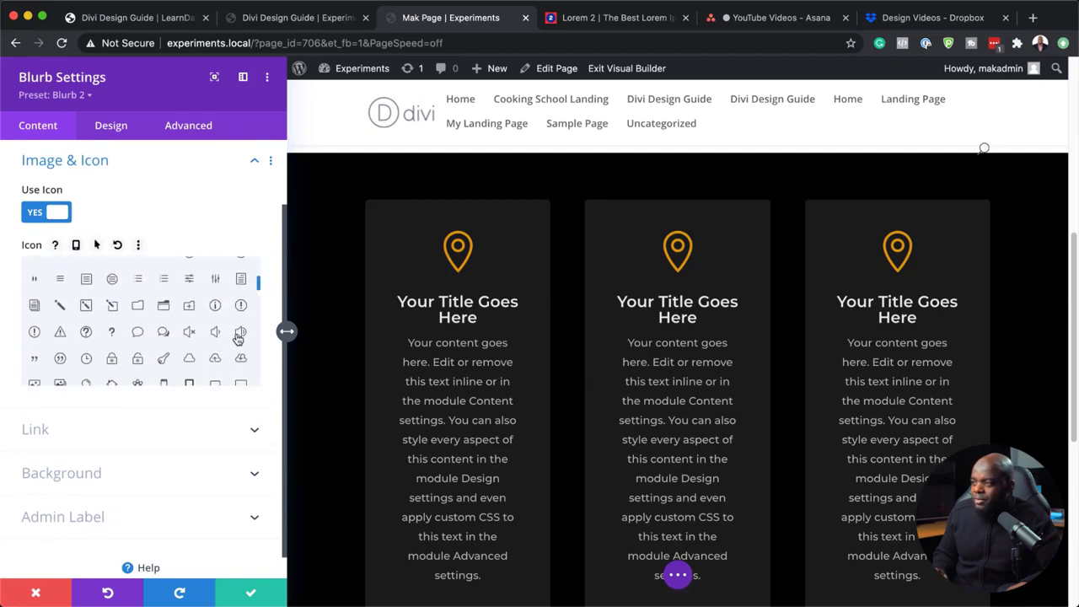
{"action": "left_click", "coordinate": [240, 333]}
{"action": "left_click", "coordinate": [251, 593]}
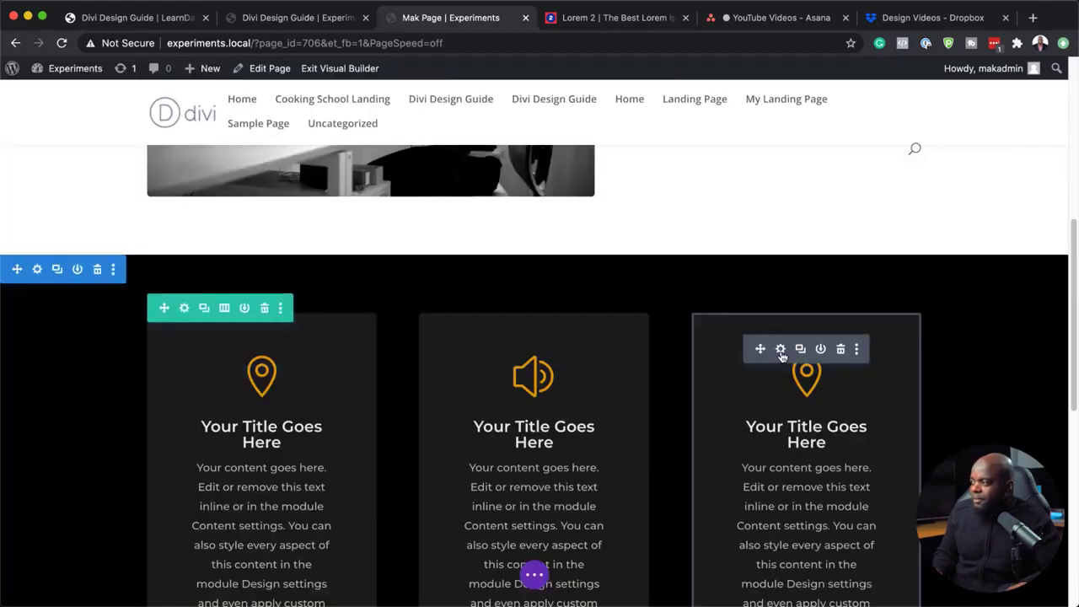
Change the third blurb's icon to the light bulb and save the module.
{"action": "left_click", "coordinate": [780, 349]}
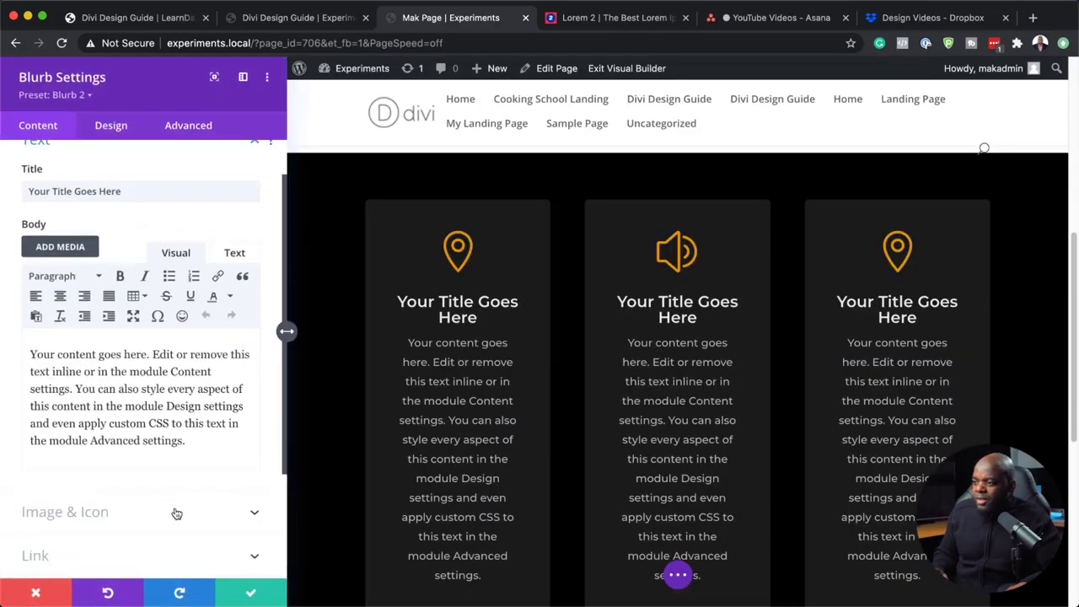
{"action": "left_click", "coordinate": [174, 511]}
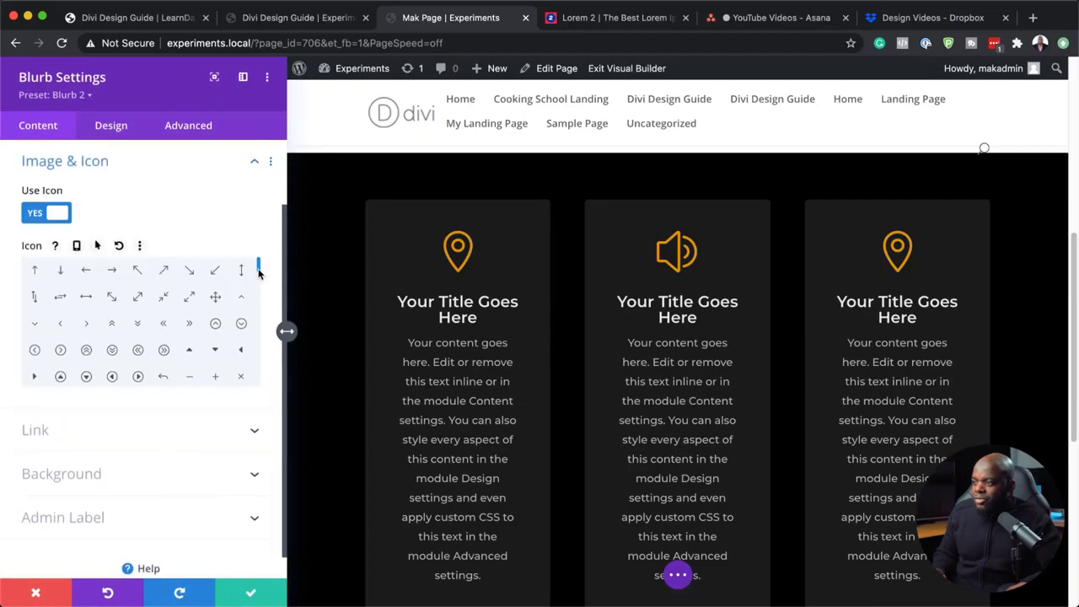
{"action": "left_click_drag", "start_coordinate": [258, 270], "coordinate": [260, 299]}
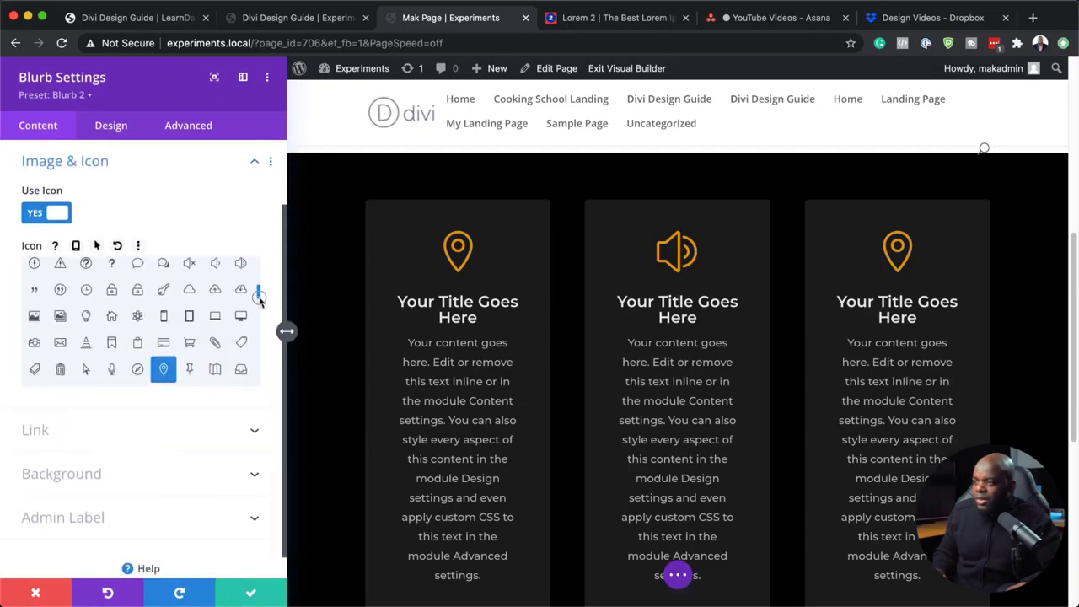
{"action": "left_click", "coordinate": [88, 320]}
{"action": "left_click", "coordinate": [250, 592]}
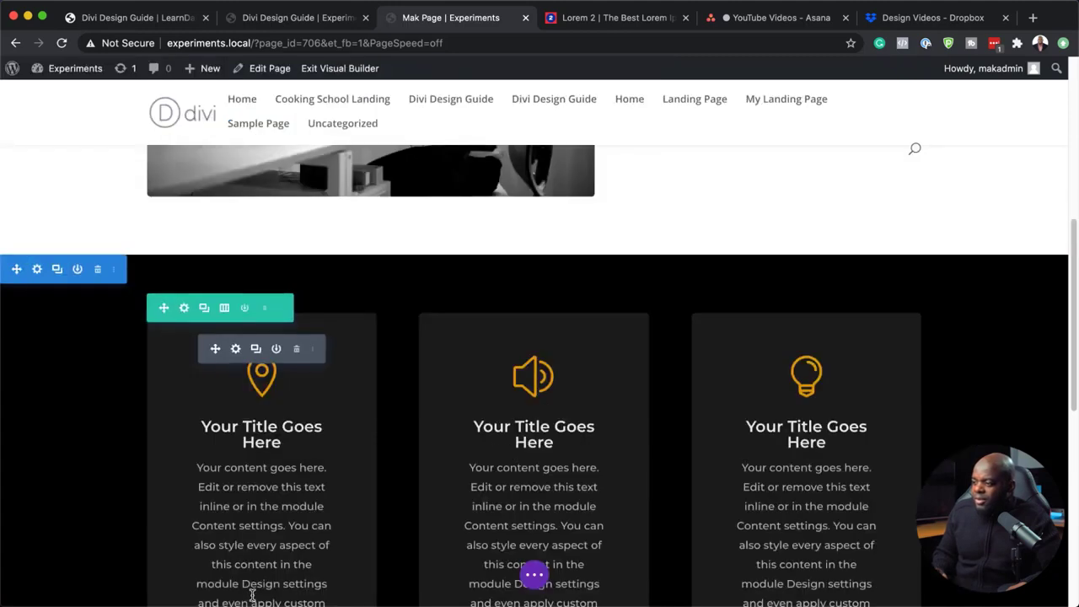
Try the first Section Padding preset on the black blurb section, switch to the last preset of that name, and save the section.
{"action": "scroll", "coordinate": [590, 379], "scroll_direction": "down", "scroll_amount": 1}
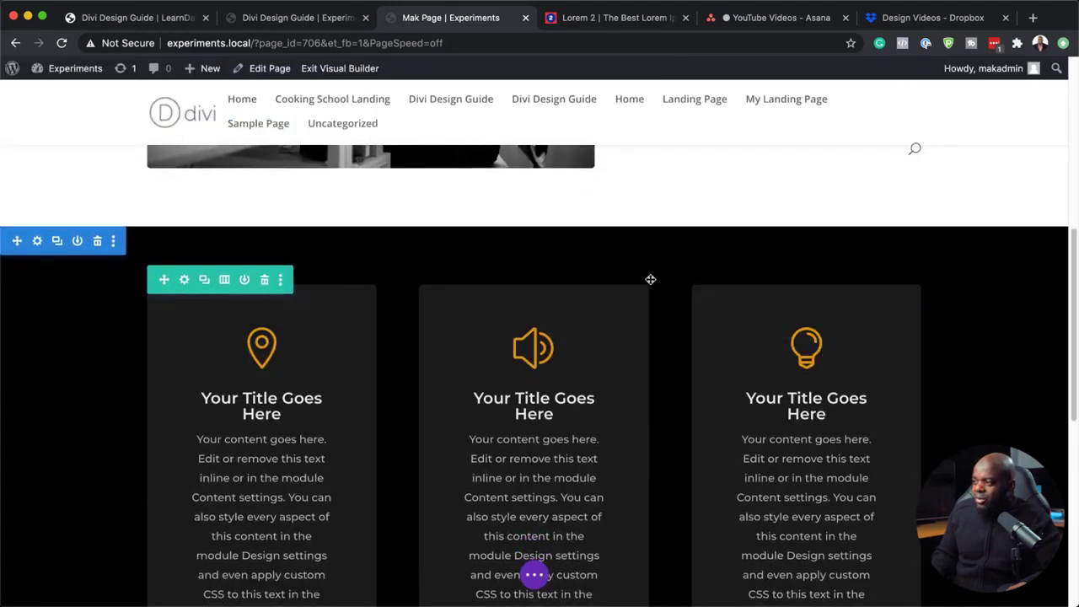
{"action": "left_click", "coordinate": [39, 241]}
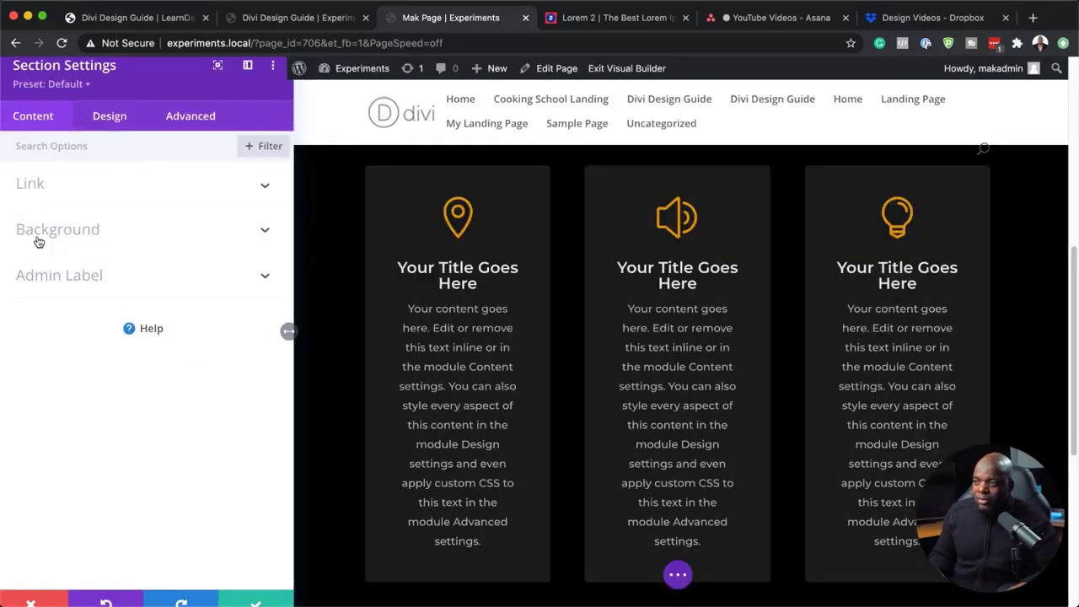
{"action": "left_click", "coordinate": [90, 96]}
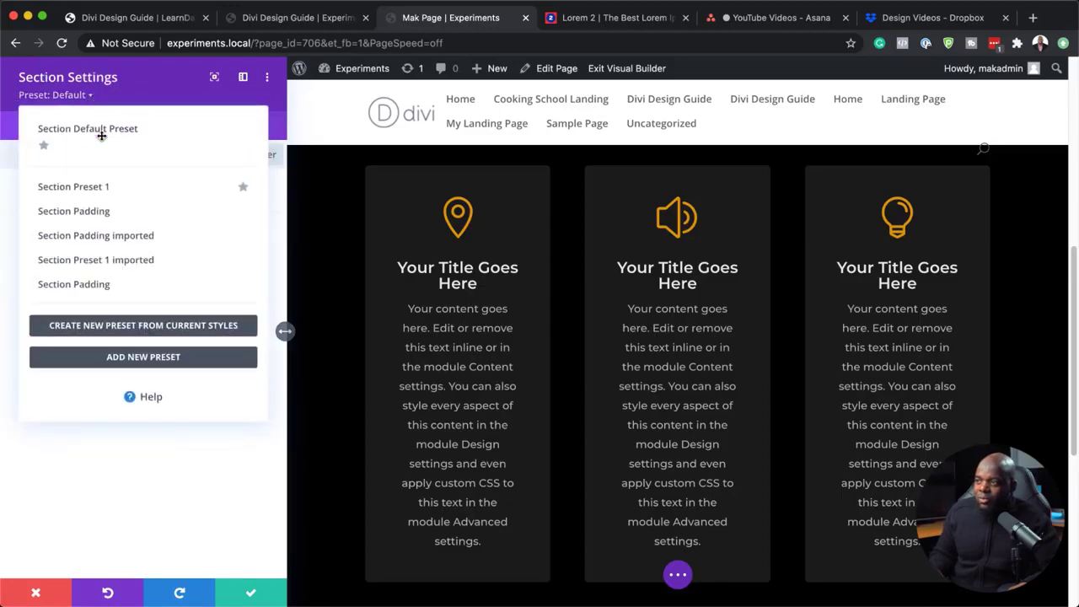
{"action": "mouse_move", "coordinate": [150, 209]}
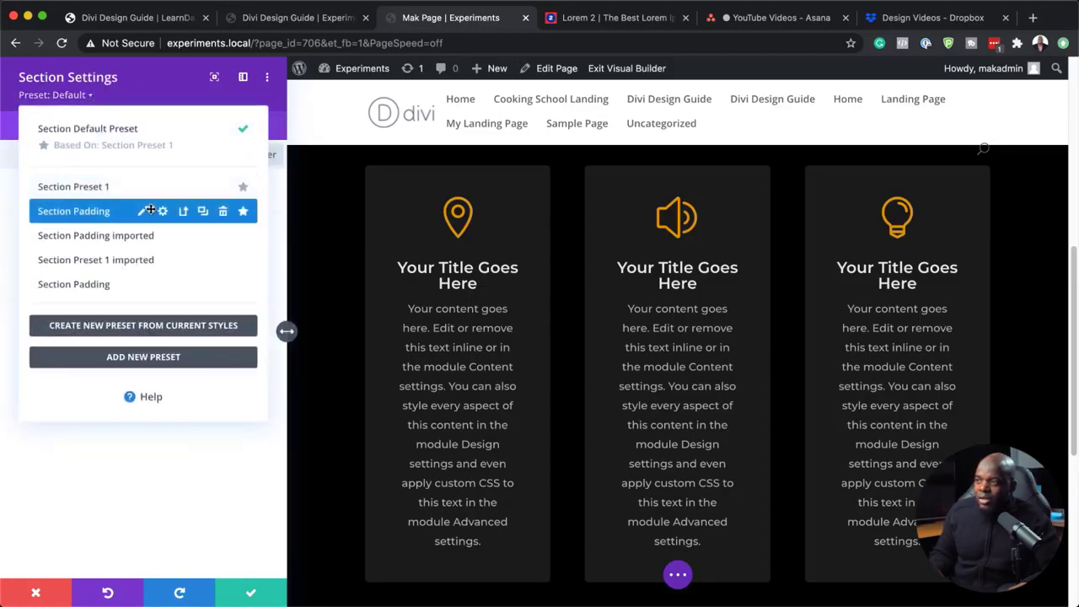
{"action": "left_click", "coordinate": [74, 211]}
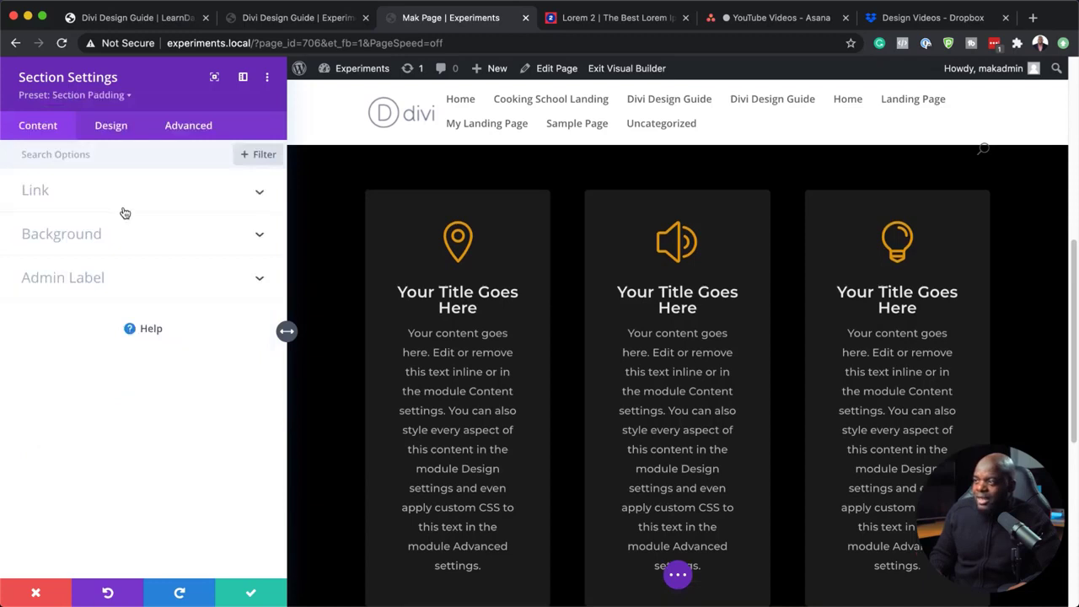
{"action": "scroll", "coordinate": [515, 296], "scroll_direction": "up", "scroll_amount": 3}
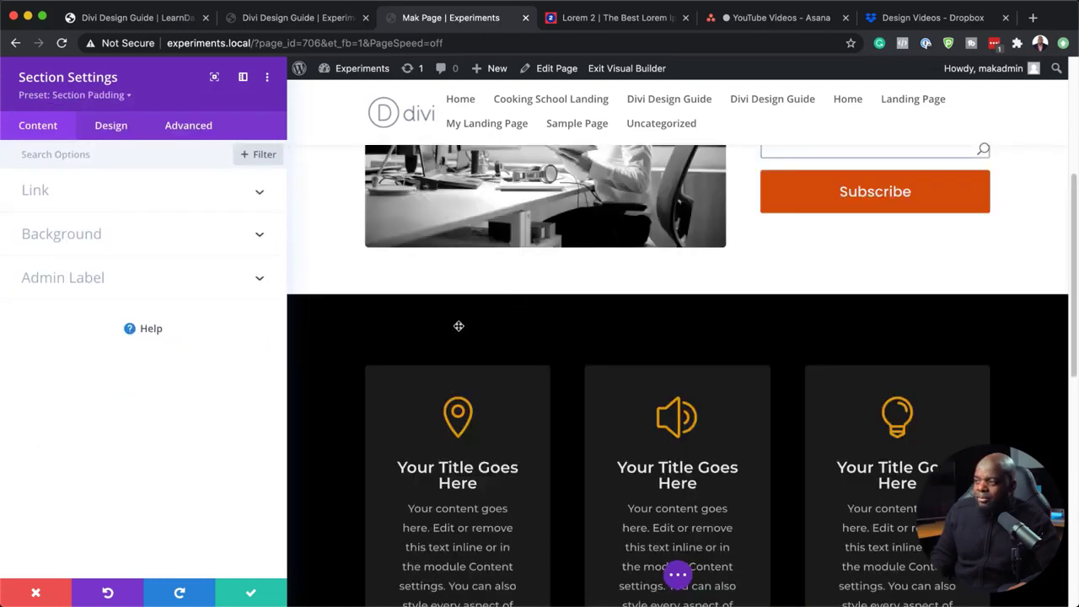
{"action": "left_click", "coordinate": [103, 96]}
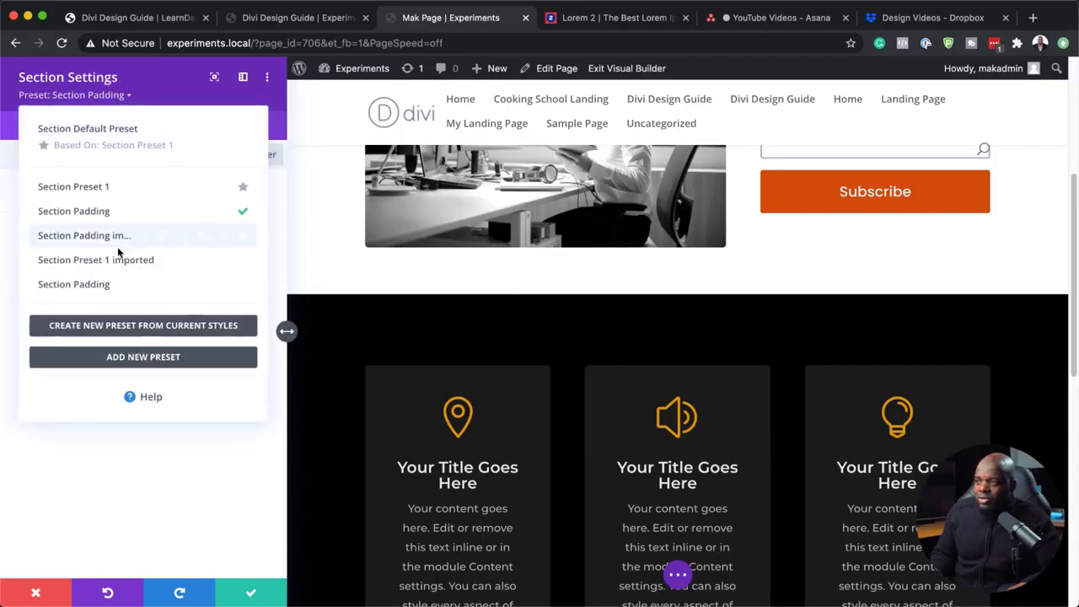
{"action": "left_click", "coordinate": [129, 285]}
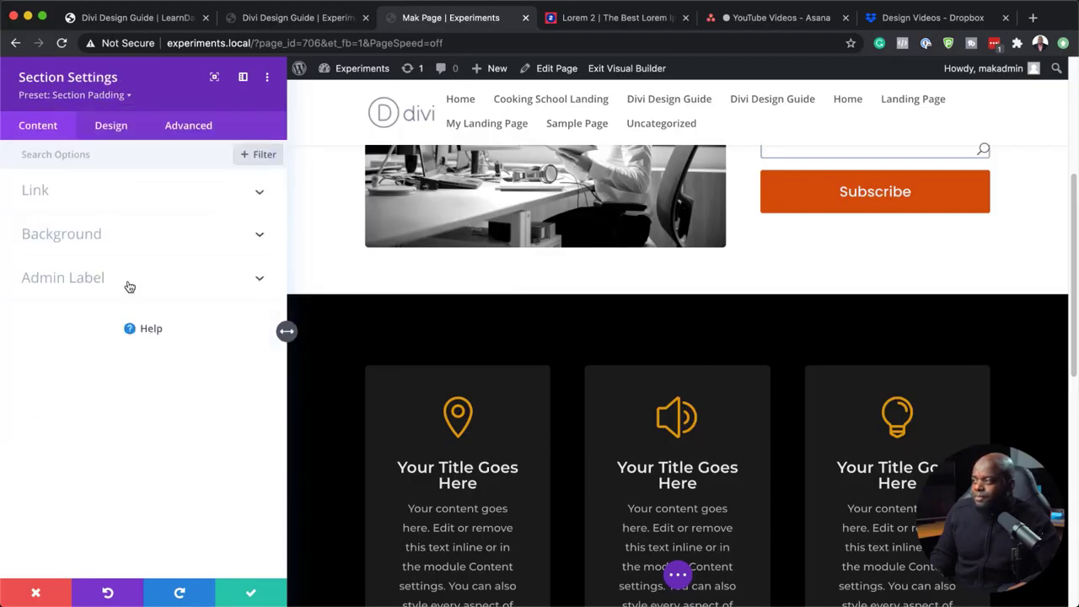
{"action": "left_click", "coordinate": [250, 592]}
Insert a regular section with a row of three equal columns between the blurb section and the contact footer.
{"action": "scroll", "coordinate": [646, 376], "scroll_direction": "down", "scroll_amount": 3}
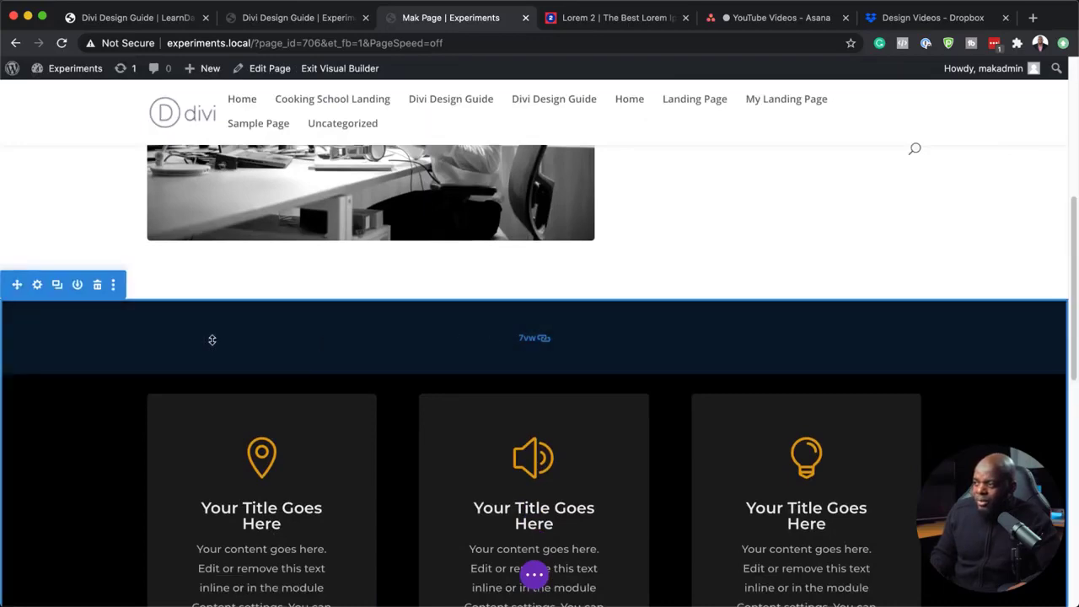
{"action": "scroll", "coordinate": [359, 460], "scroll_direction": "down", "scroll_amount": 15}
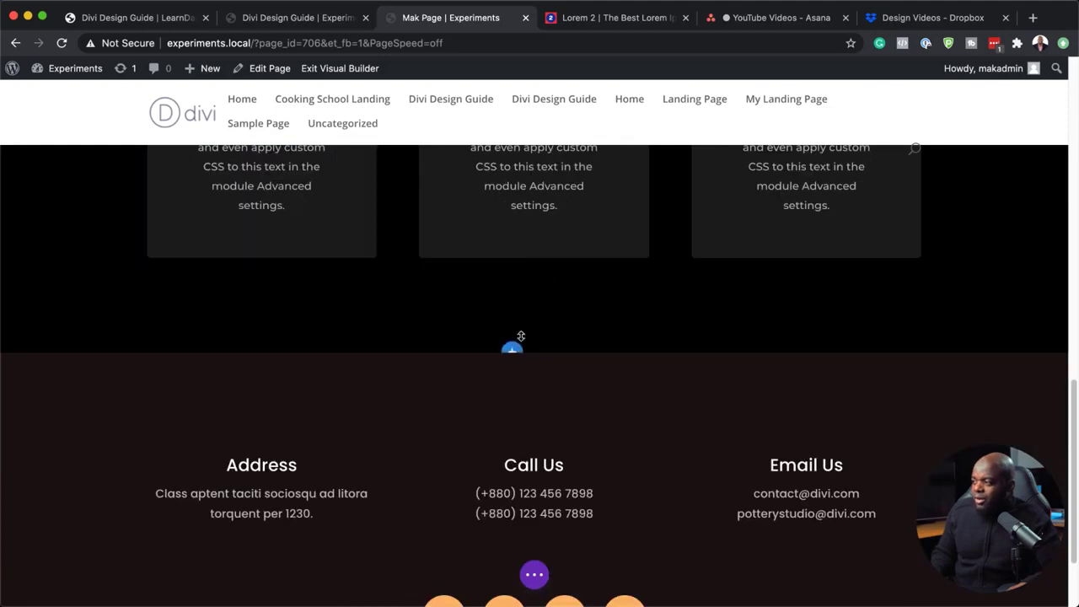
{"action": "left_click", "coordinate": [512, 349]}
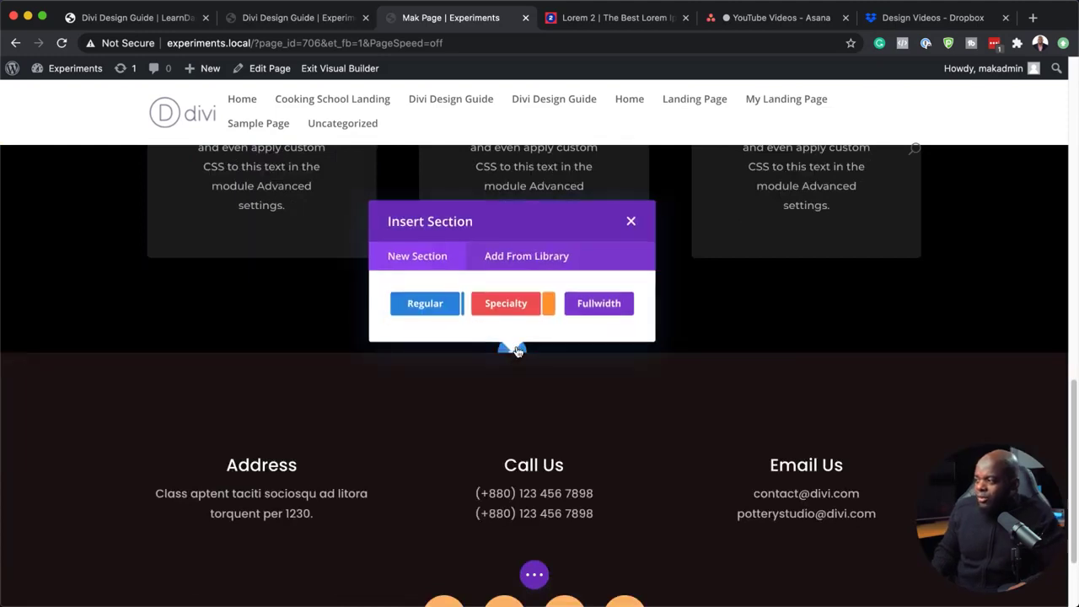
{"action": "left_click", "coordinate": [428, 306]}
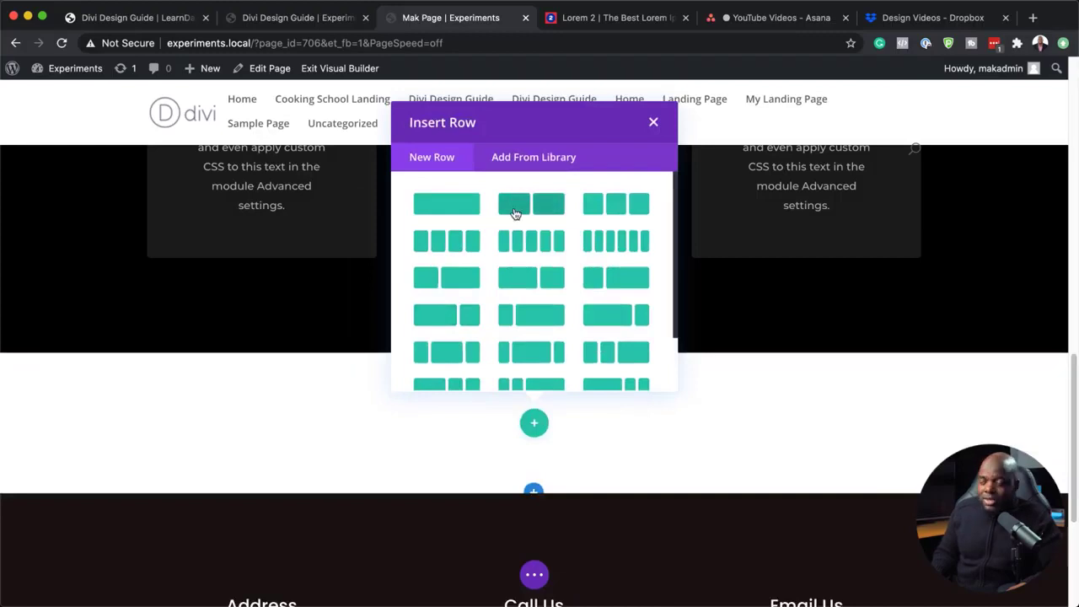
{"action": "left_click", "coordinate": [616, 206]}
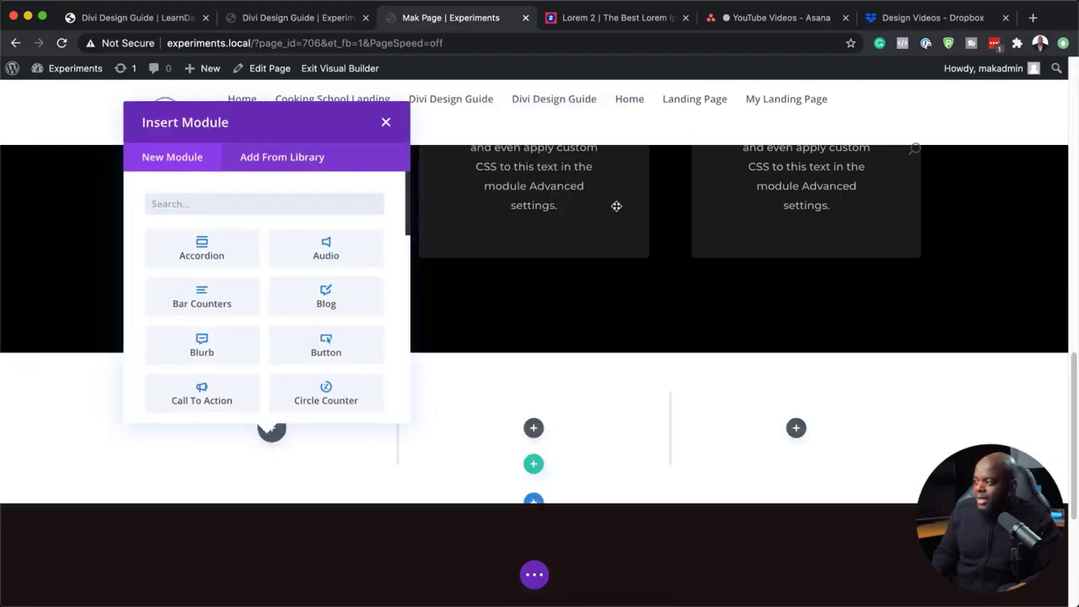
Look through the Divi Design Guide page down to the testimonial designs and compare Testimonial #1 and #2.
{"action": "left_click", "coordinate": [281, 24]}
{"action": "scroll", "coordinate": [360, 351], "scroll_direction": "down", "scroll_amount": 10}
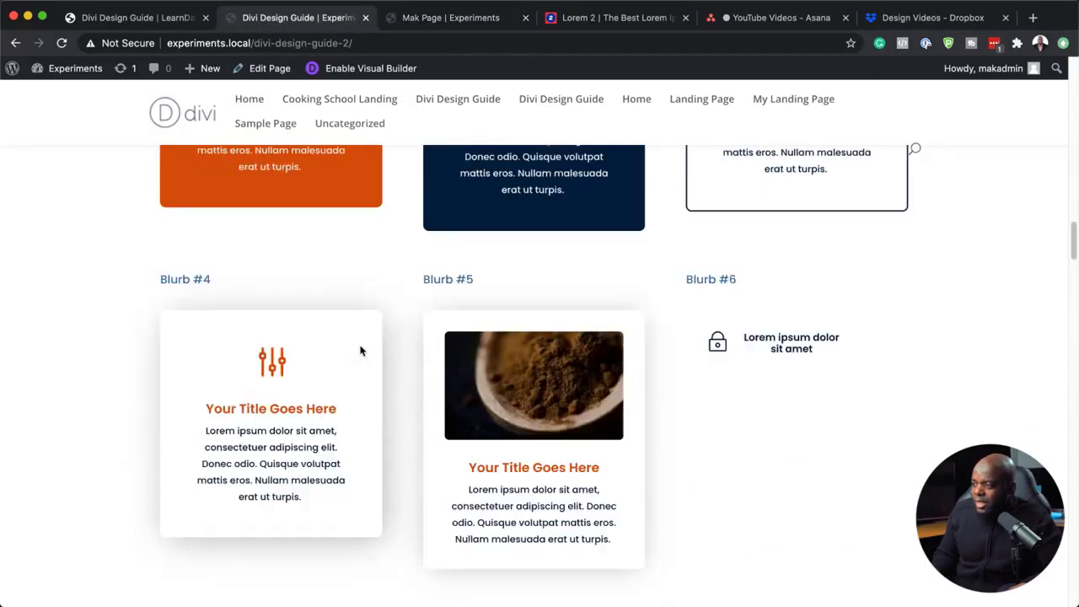
{"action": "scroll", "coordinate": [360, 351], "scroll_direction": "down", "scroll_amount": 12}
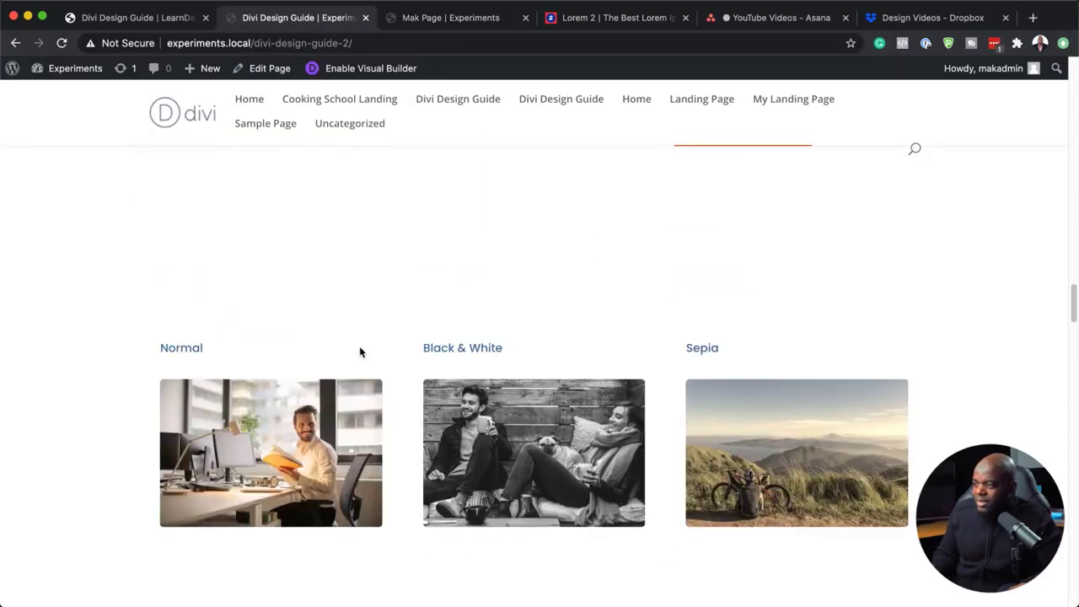
{"action": "scroll", "coordinate": [359, 352], "scroll_direction": "down", "scroll_amount": 10}
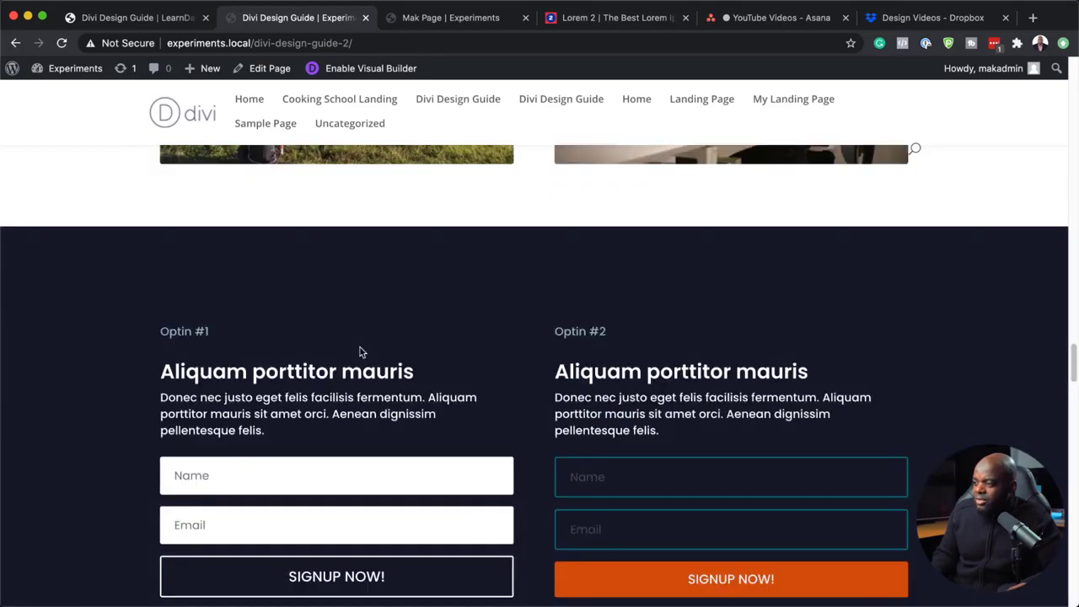
{"action": "scroll", "coordinate": [359, 352], "scroll_direction": "down", "scroll_amount": 5}
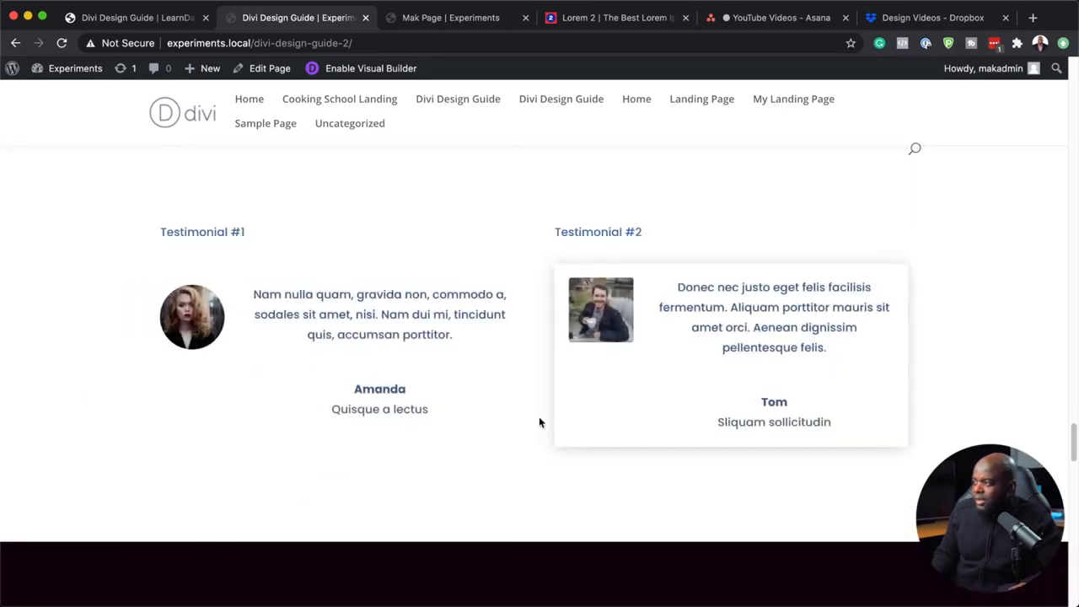
{"action": "scroll", "coordinate": [539, 423], "scroll_direction": "down", "scroll_amount": 2}
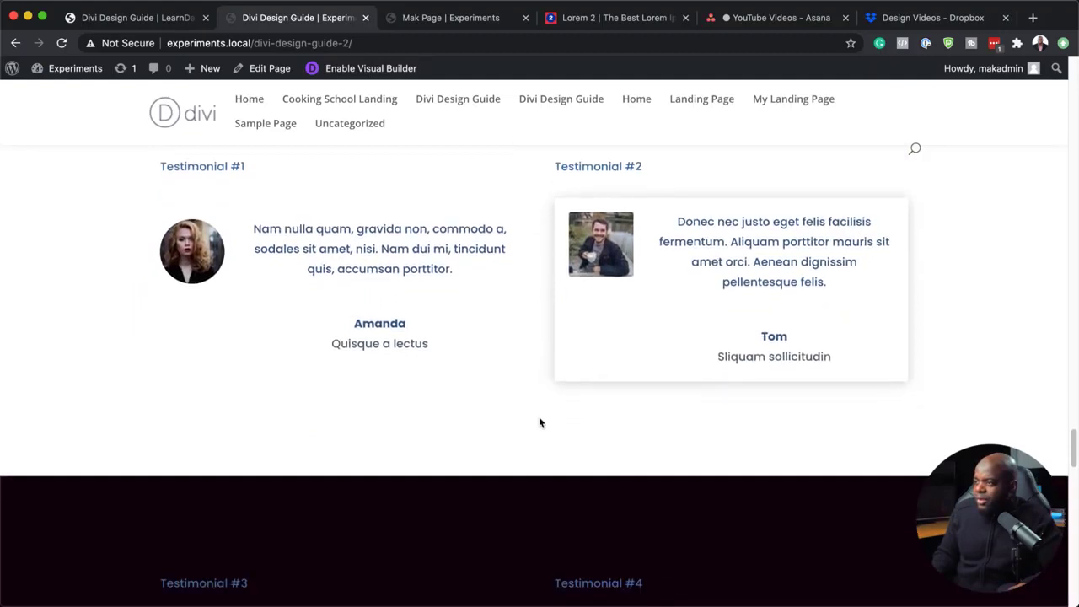
{"action": "scroll", "coordinate": [539, 422], "scroll_direction": "down", "scroll_amount": 1}
{"action": "scroll", "coordinate": [251, 387], "scroll_direction": "up", "scroll_amount": 3}
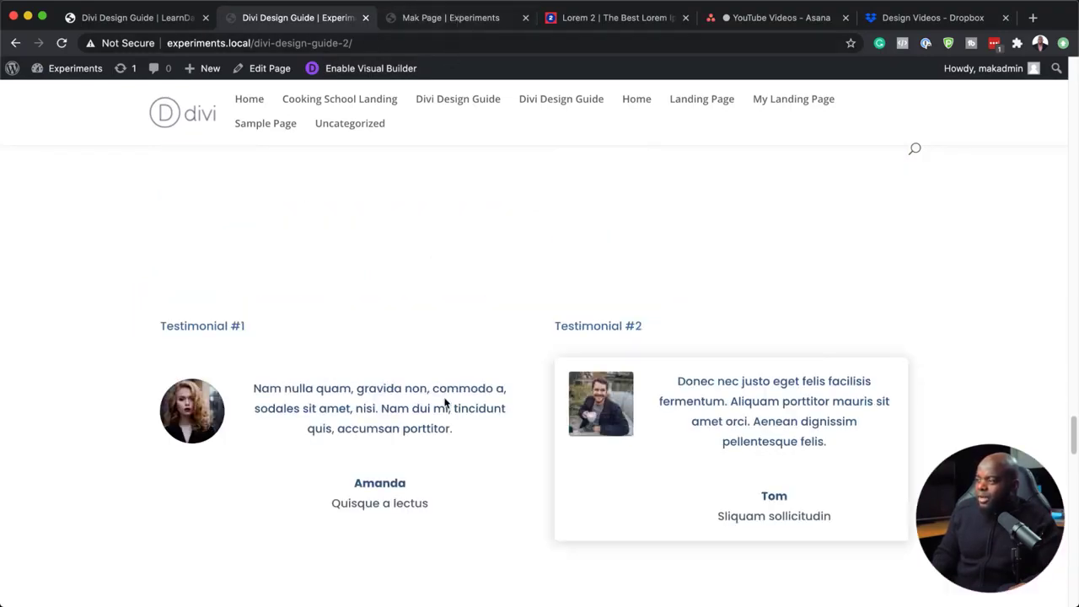
Add a Testimonial module to the first column of the new row on Mak Page and apply the Testimonial Light #1 preset.
{"action": "left_click", "coordinate": [477, 20]}
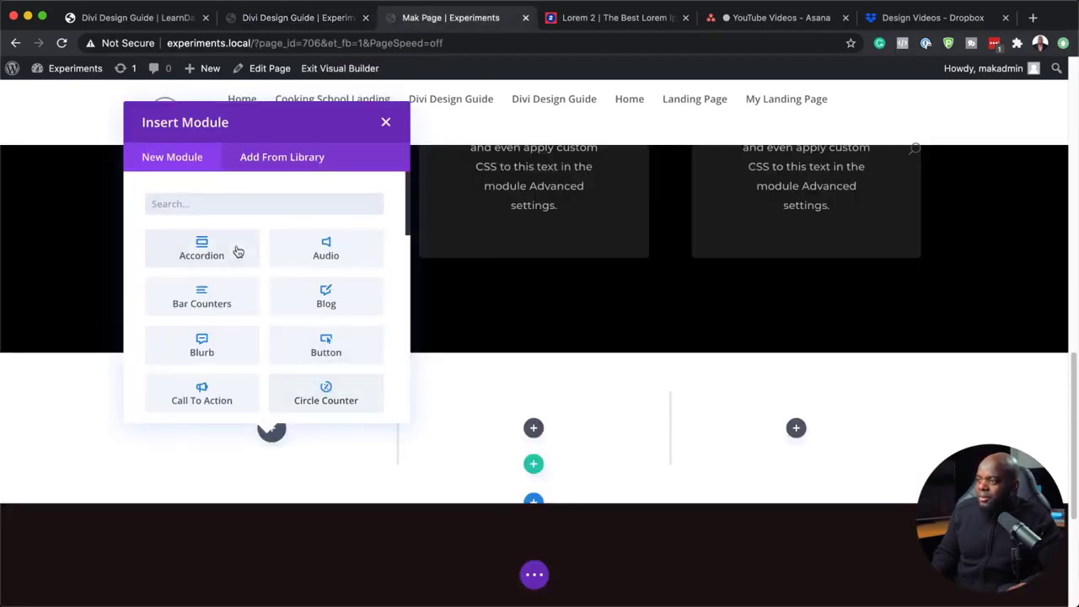
{"action": "left_click", "coordinate": [238, 203]}
{"action": "type", "text": "tes"}
{"action": "left_click", "coordinate": [219, 238]}
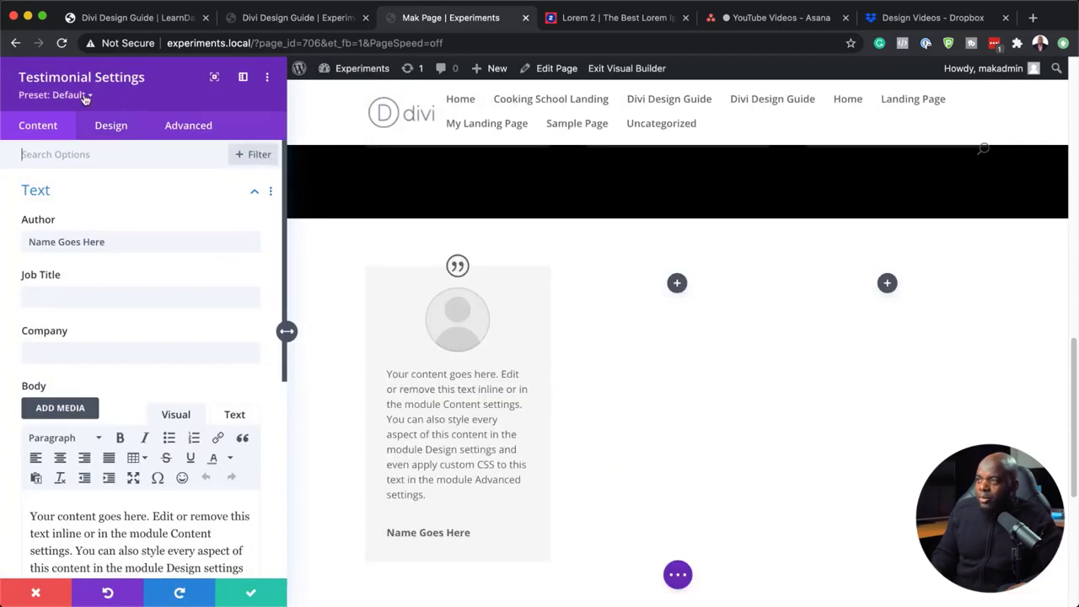
{"action": "left_click", "coordinate": [84, 95]}
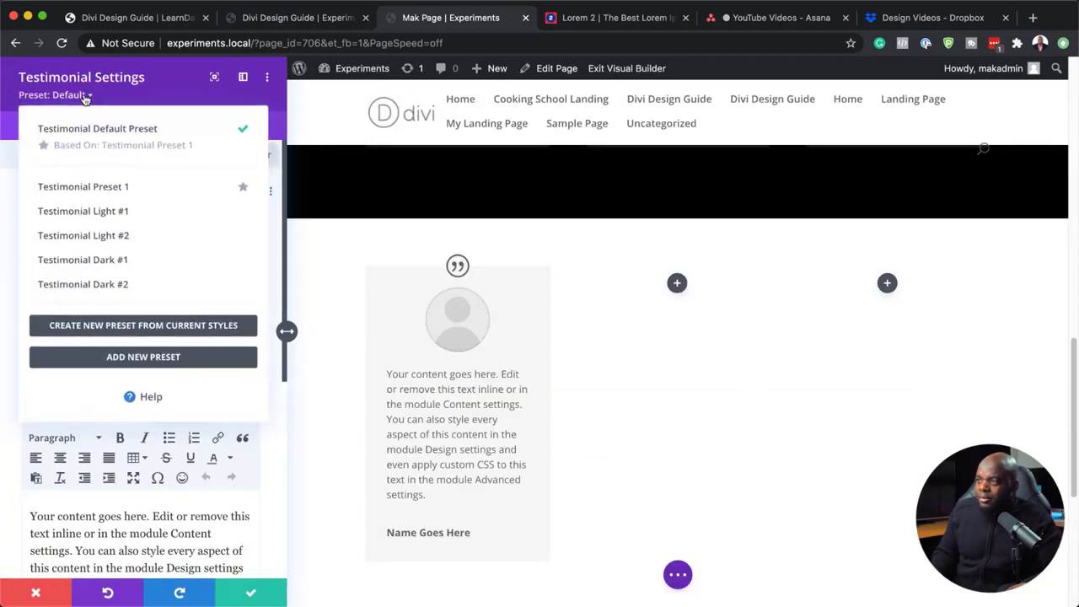
{"action": "left_click", "coordinate": [80, 213]}
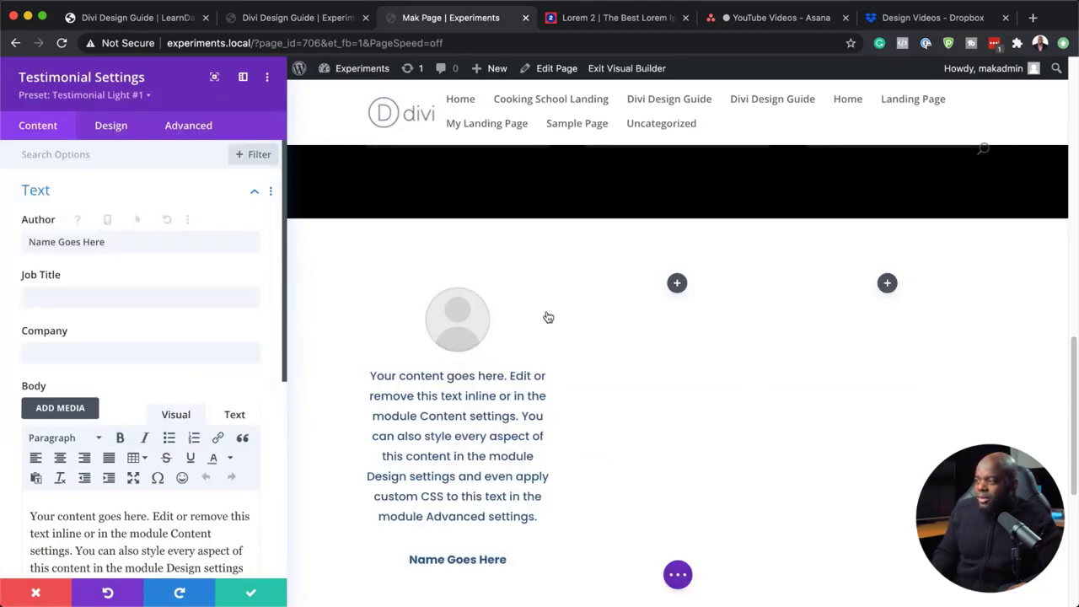
Set the first-column testimonial's image to girl-1848454_640.jpg from the media library and save the module.
{"action": "scroll", "coordinate": [138, 385], "scroll_direction": "down", "scroll_amount": 5}
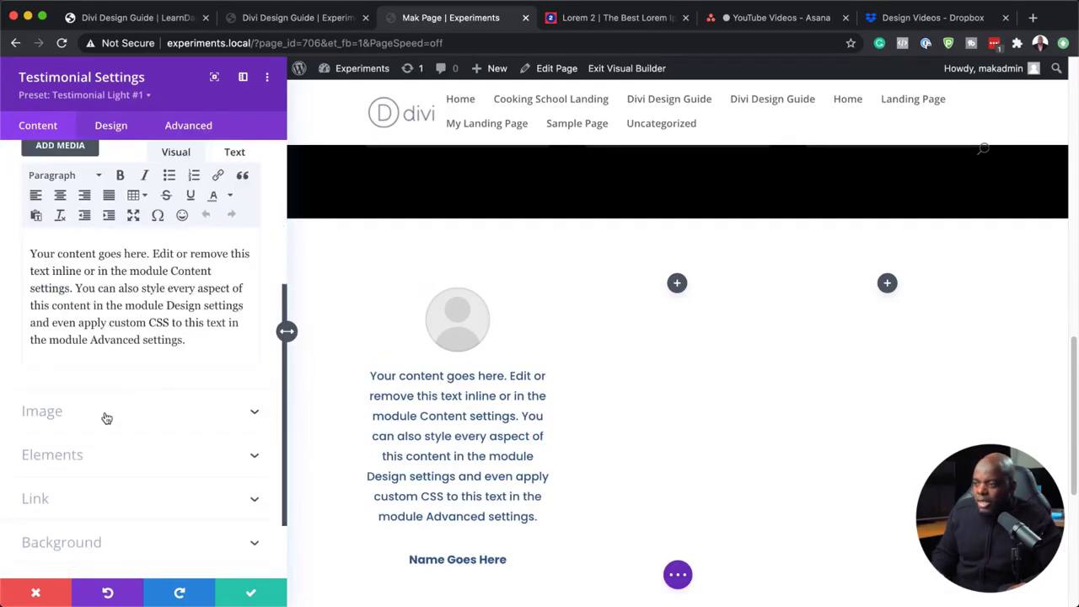
{"action": "left_click", "coordinate": [106, 413]}
{"action": "left_click", "coordinate": [143, 281]}
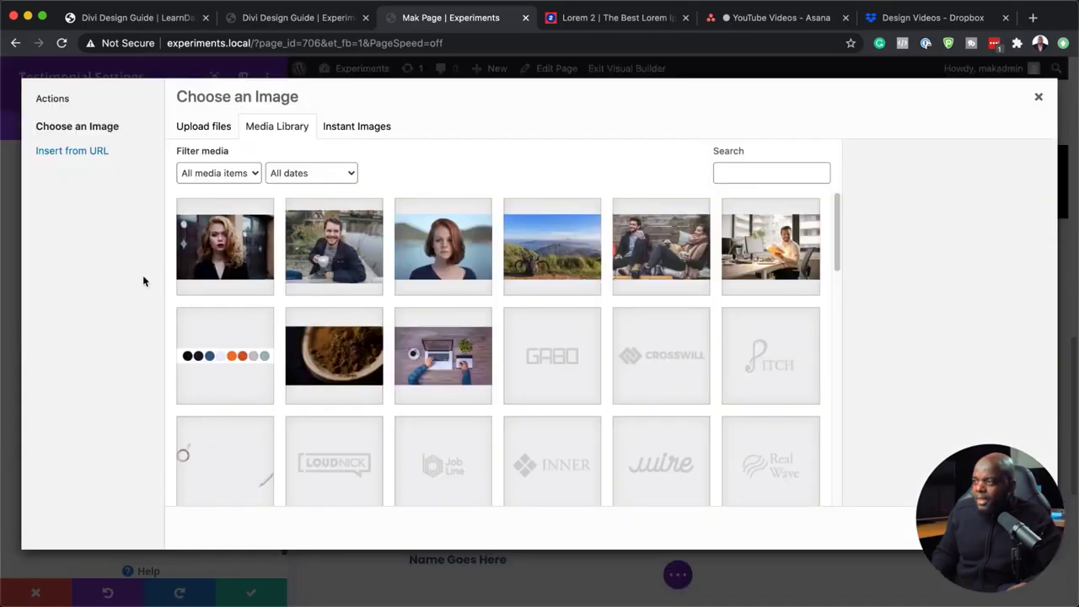
{"action": "left_click", "coordinate": [223, 246]}
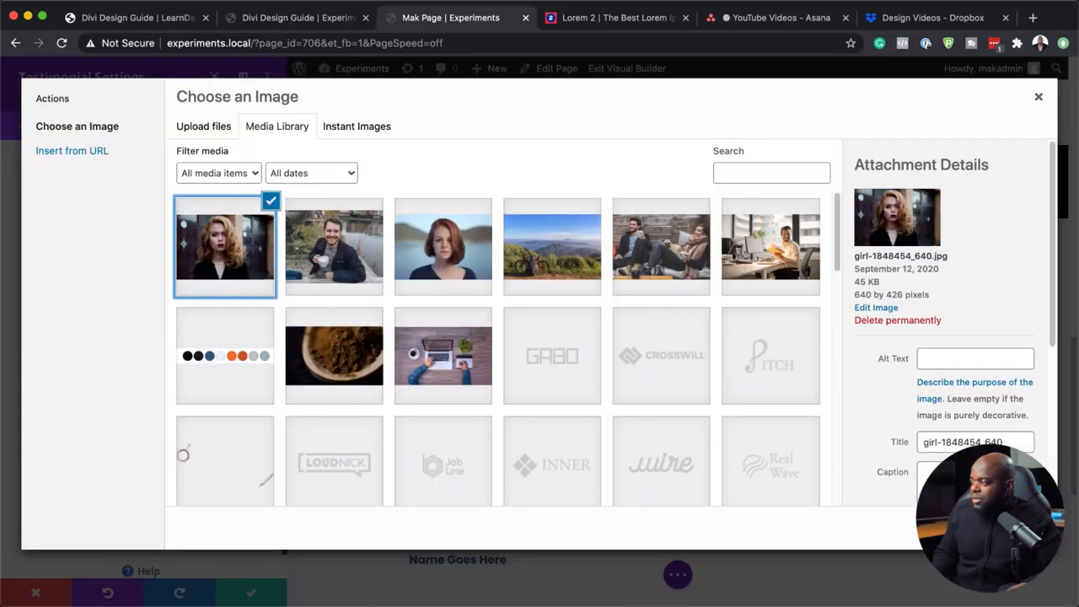
{"action": "left_click", "coordinate": [993, 528]}
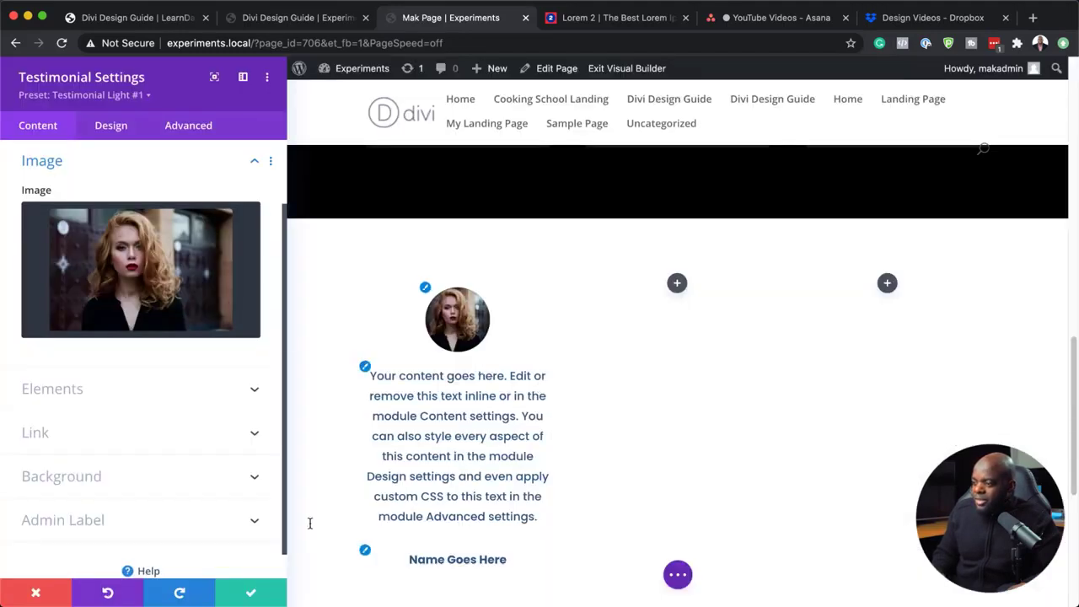
{"action": "left_click", "coordinate": [254, 595]}
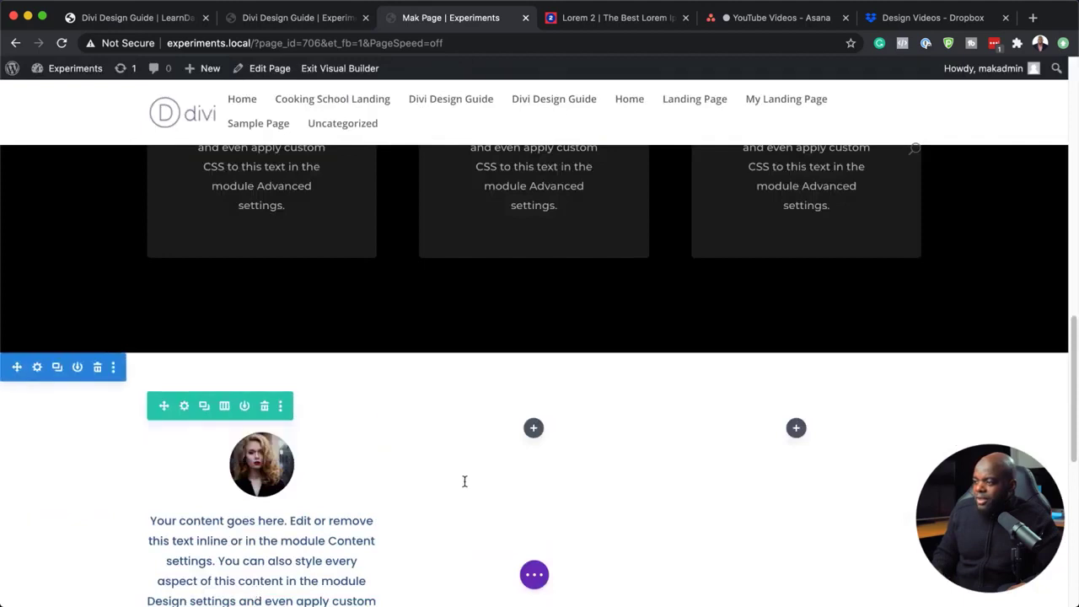
Duplicate the first-column testimonial and move the copy into the row's second column.
{"action": "scroll", "coordinate": [464, 481], "scroll_direction": "down", "scroll_amount": 5}
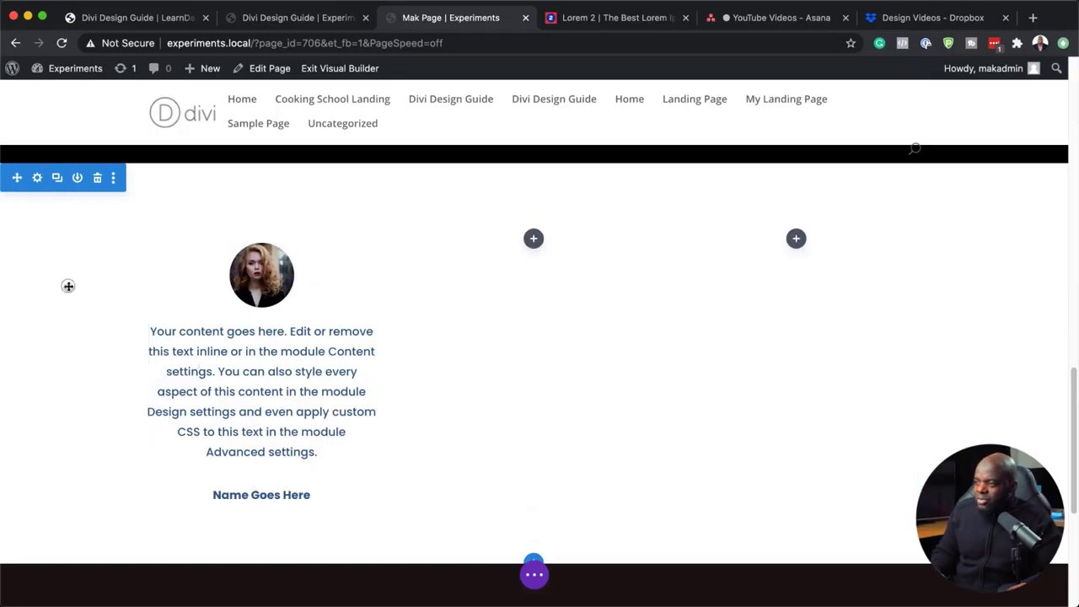
{"action": "left_click", "coordinate": [257, 260]}
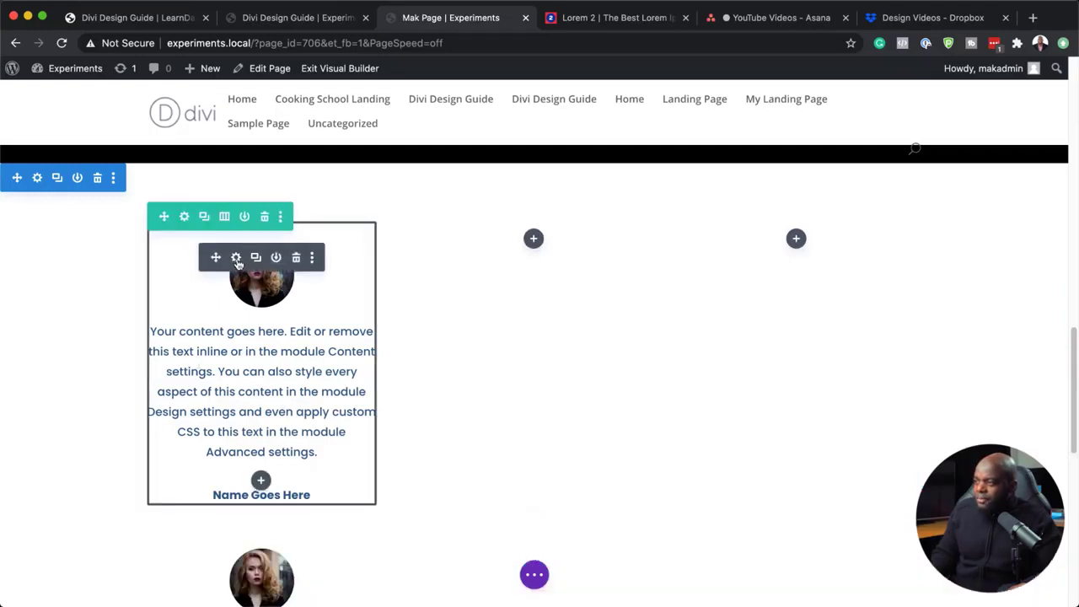
{"action": "left_click_drag", "start_coordinate": [252, 265], "coordinate": [531, 240]}
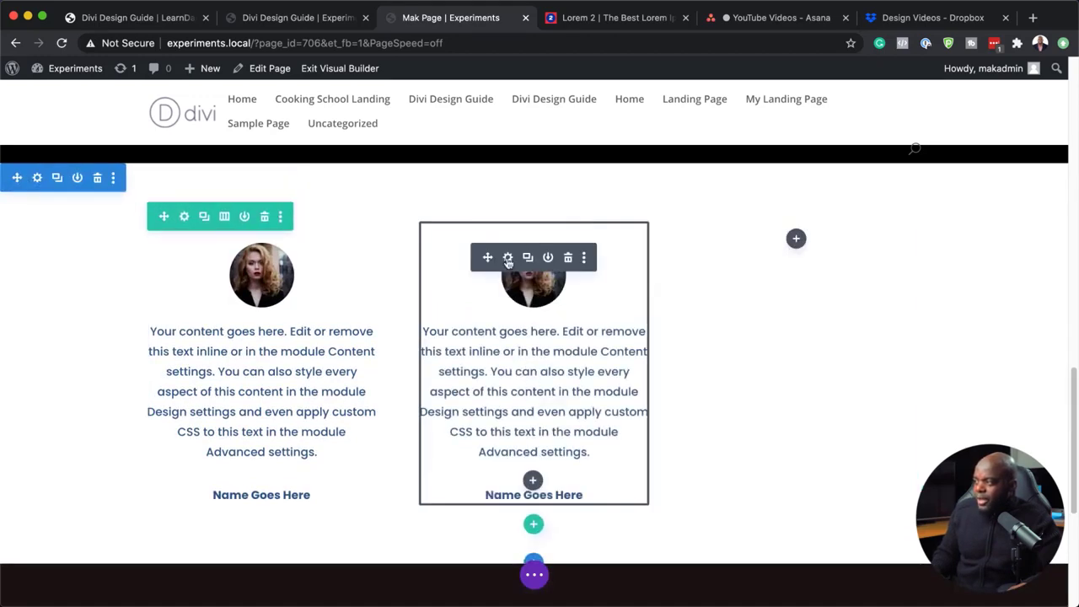
Check the Testimonial #2 design on the Divi Design Guide page, apply the Testimonial Light #2 preset to the middle testimonial and save it.
{"action": "left_click", "coordinate": [507, 258]}
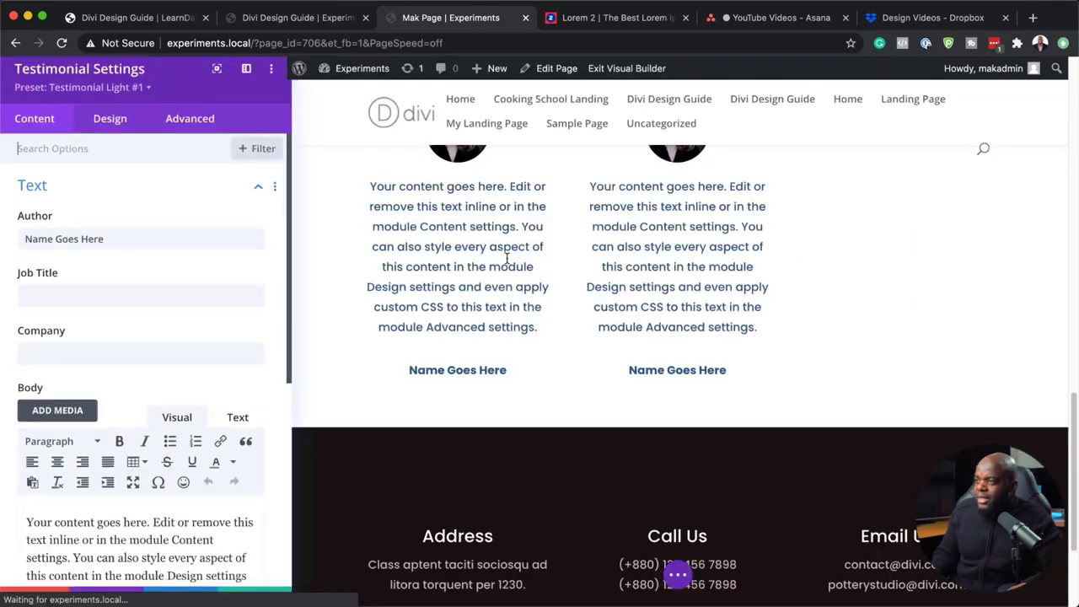
{"action": "left_click", "coordinate": [99, 98]}
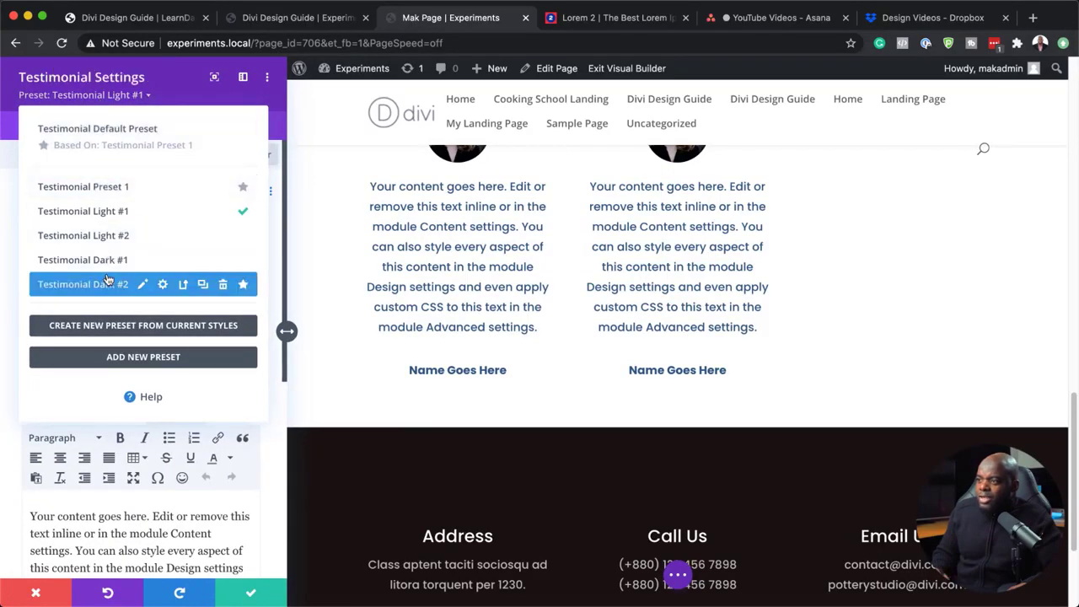
{"action": "left_click", "coordinate": [286, 18]}
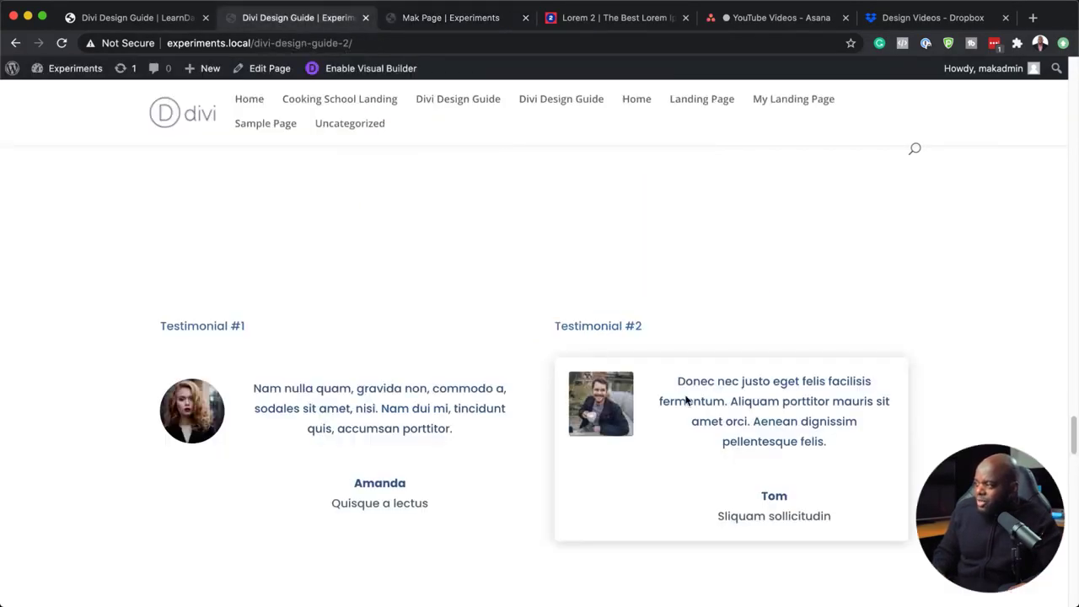
{"action": "left_click", "coordinate": [450, 20]}
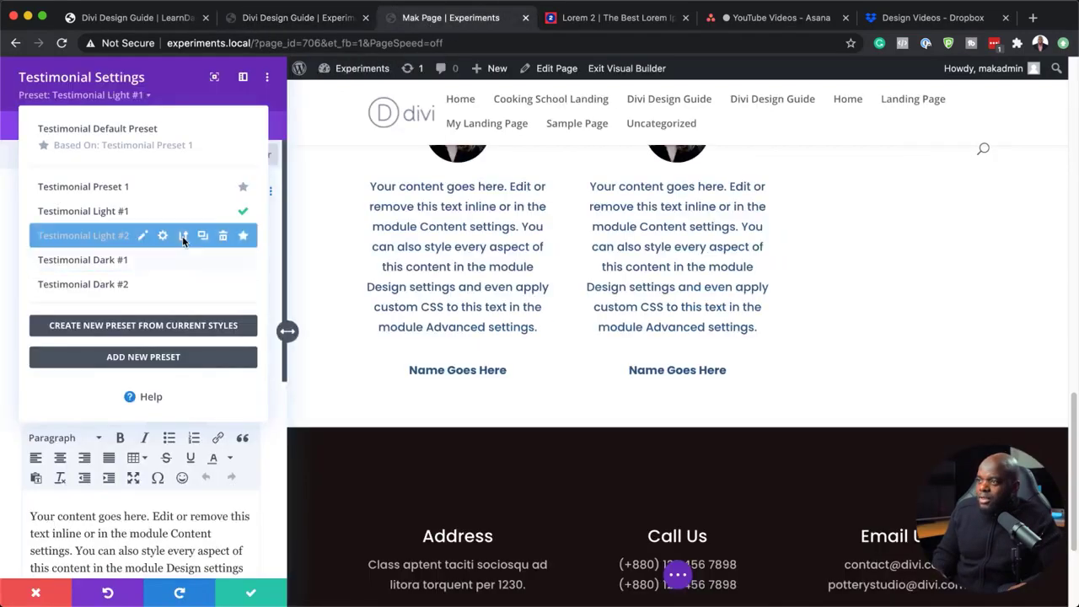
{"action": "left_click", "coordinate": [87, 239]}
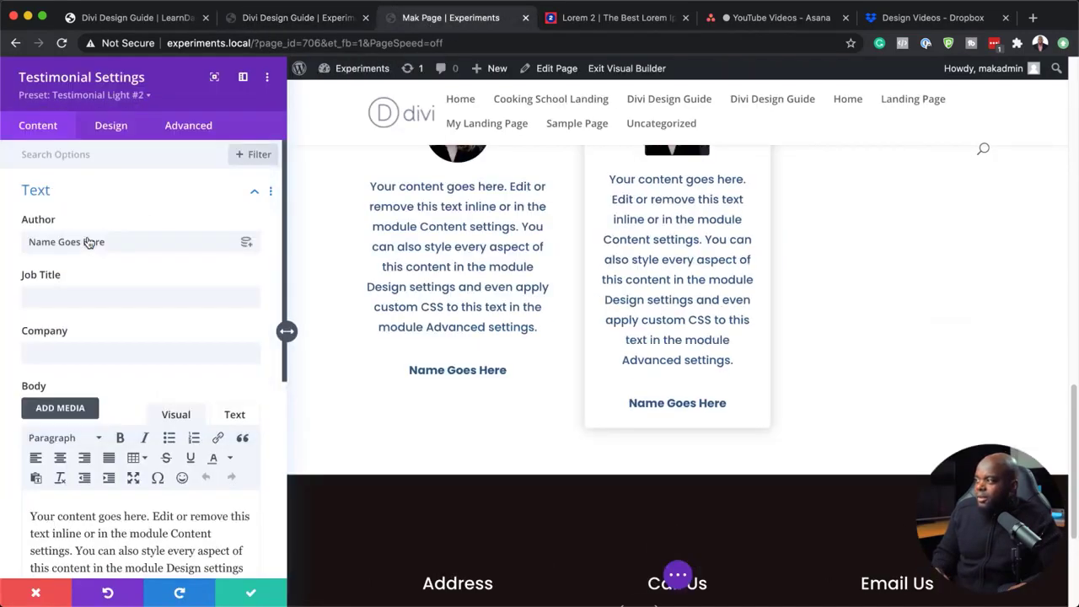
{"action": "scroll", "coordinate": [821, 410], "scroll_direction": "up", "scroll_amount": 2}
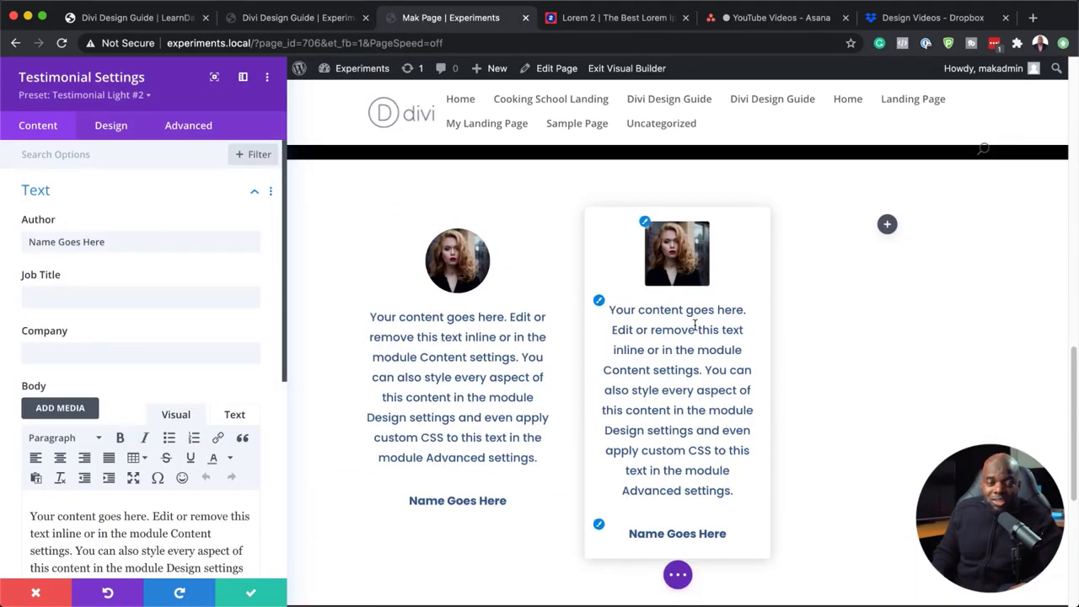
{"action": "left_click", "coordinate": [252, 594]}
Place a duplicate of the first-column testimonial in the row's empty third column.
{"action": "scroll", "coordinate": [834, 412], "scroll_direction": "down", "scroll_amount": 2}
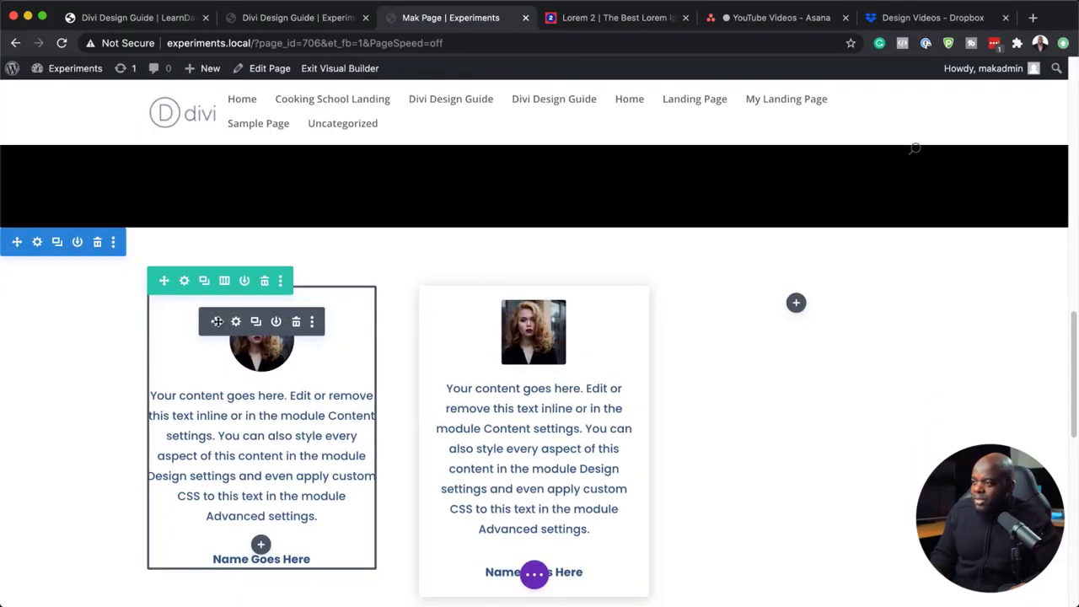
{"action": "left_click_drag", "start_coordinate": [217, 321], "coordinate": [807, 308]}
Review Mak Page from the heading and opt-in section through the blurbs and testimonials to the contact footer.
{"action": "scroll", "coordinate": [140, 401], "scroll_direction": "up", "scroll_amount": 5}
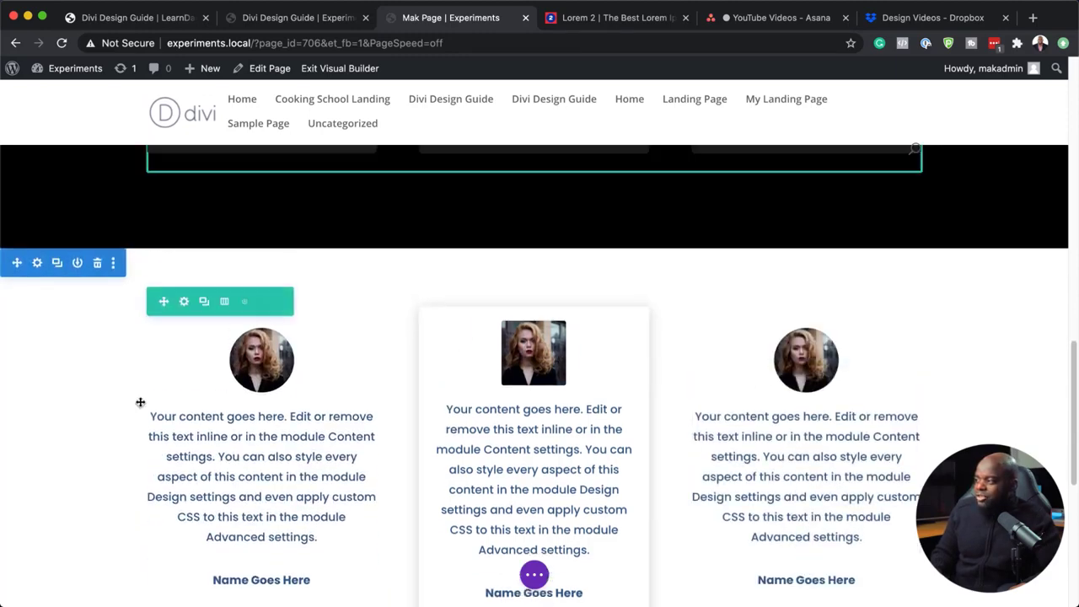
{"action": "scroll", "coordinate": [140, 402], "scroll_direction": "up", "scroll_amount": 10}
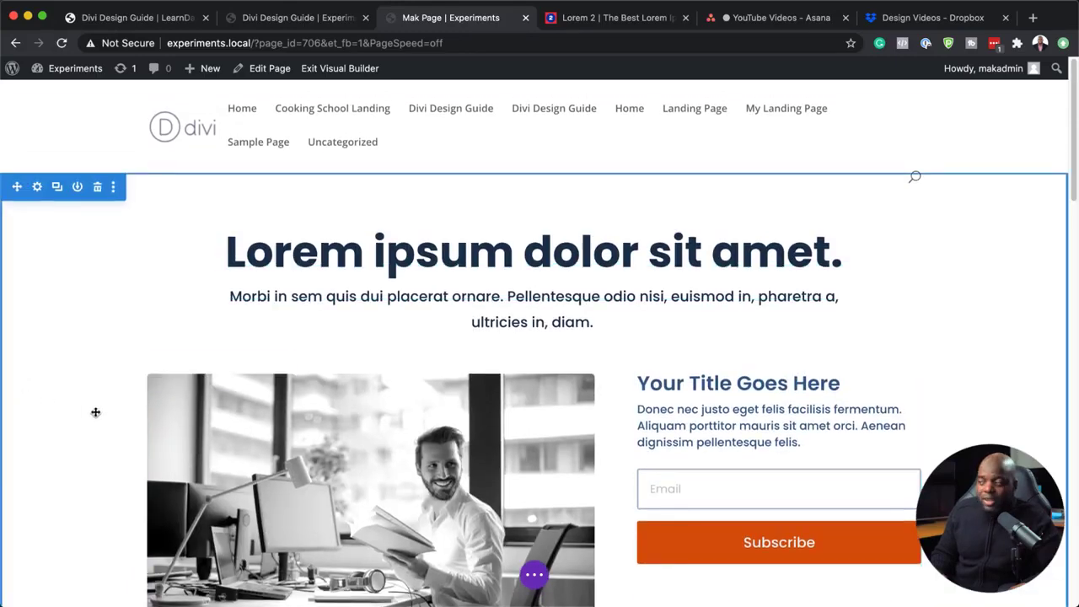
{"action": "scroll", "coordinate": [119, 411], "scroll_direction": "down", "scroll_amount": 10}
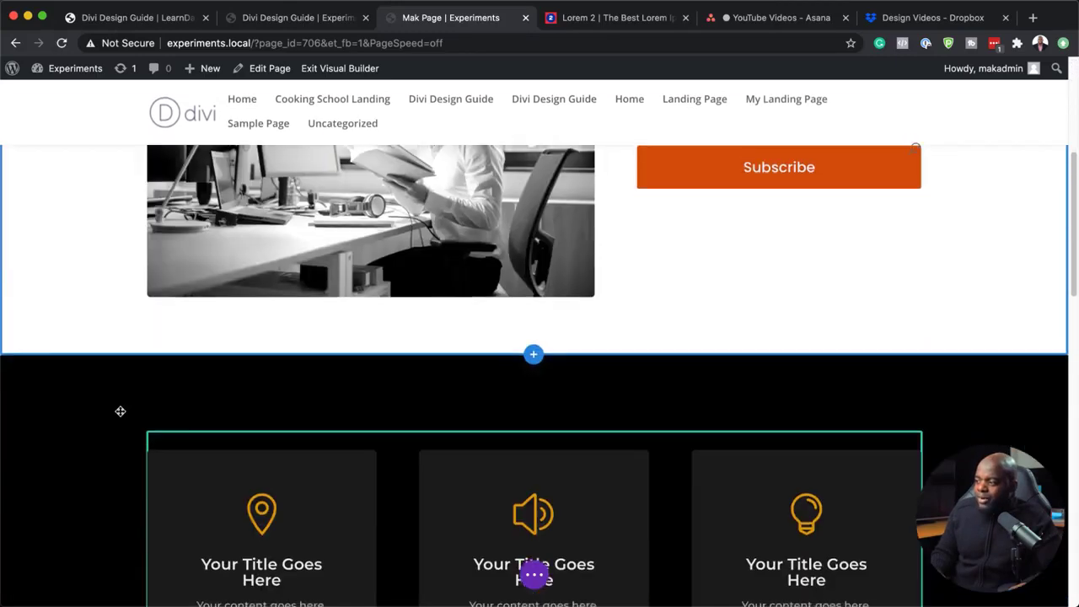
{"action": "scroll", "coordinate": [120, 411], "scroll_direction": "down", "scroll_amount": 10}
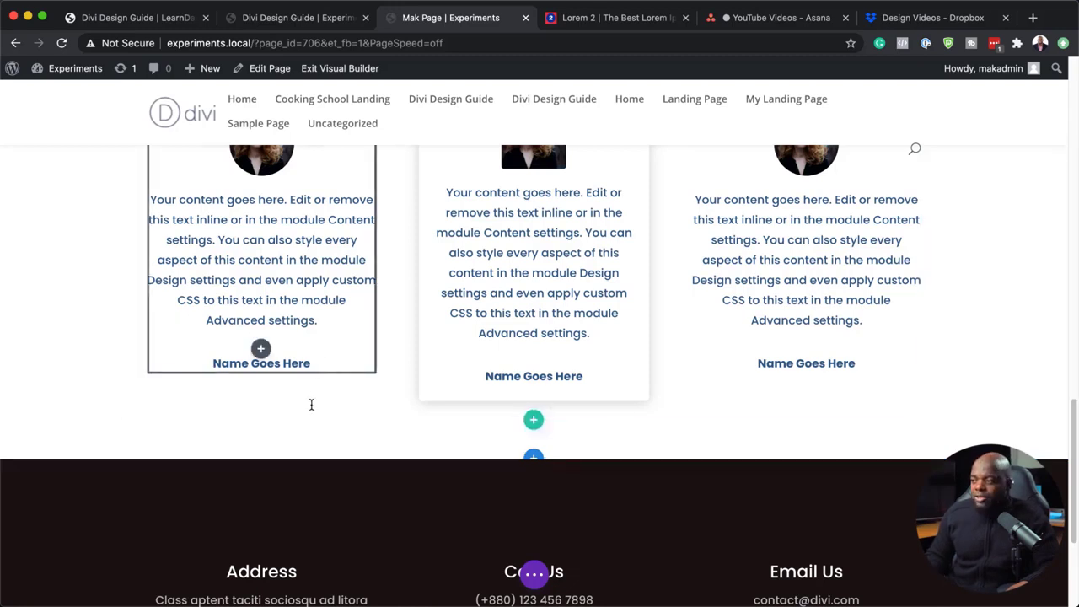
{"action": "scroll", "coordinate": [311, 405], "scroll_direction": "up", "scroll_amount": 5}
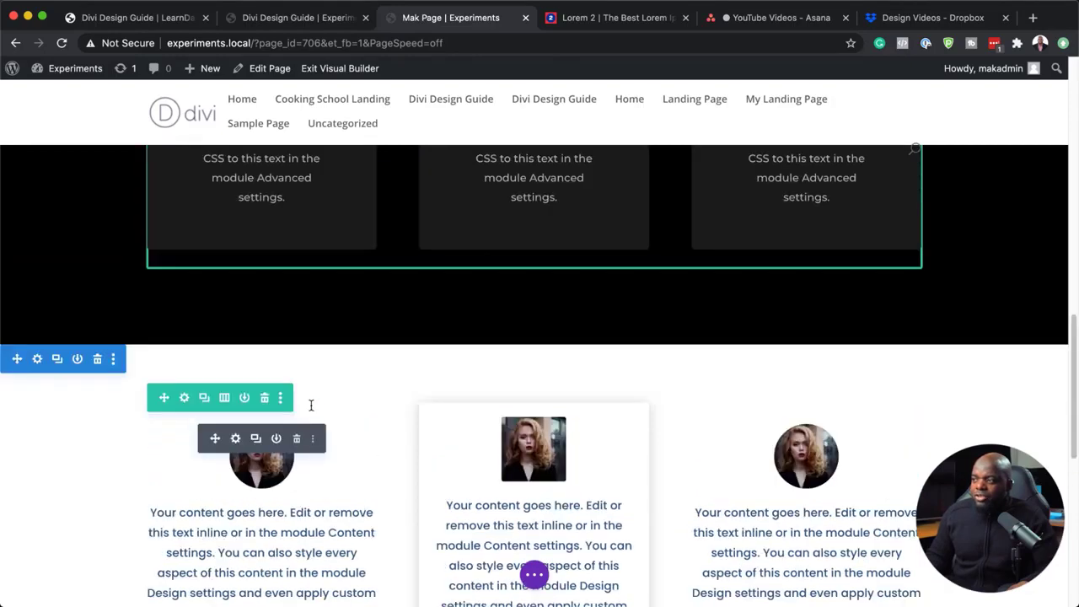
{"action": "scroll", "coordinate": [311, 405], "scroll_direction": "up", "scroll_amount": 6}
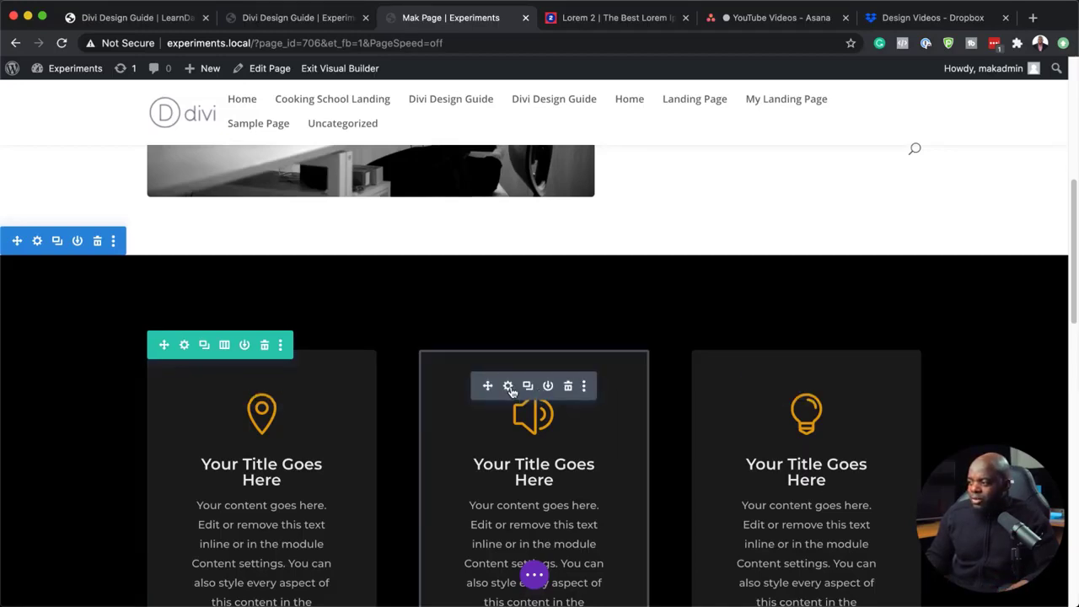
Try the Blurb #1 preset on the middle blurb of the black section, checking the blurb designs on the Divi Design Guide page.
{"action": "left_click", "coordinate": [510, 387]}
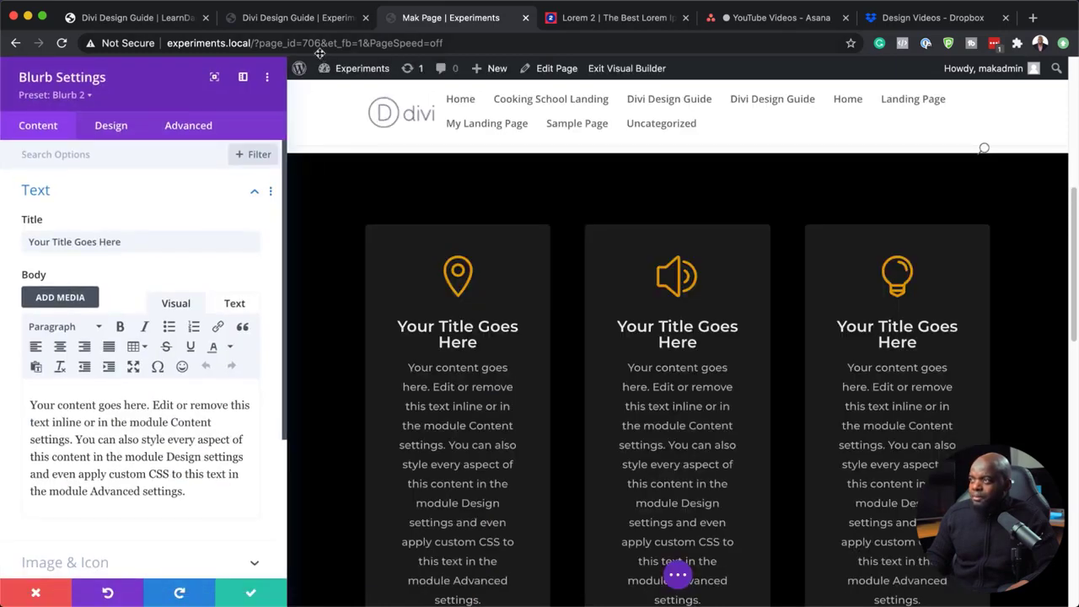
{"action": "left_click", "coordinate": [311, 18]}
{"action": "scroll", "coordinate": [364, 410], "scroll_direction": "up", "scroll_amount": 20}
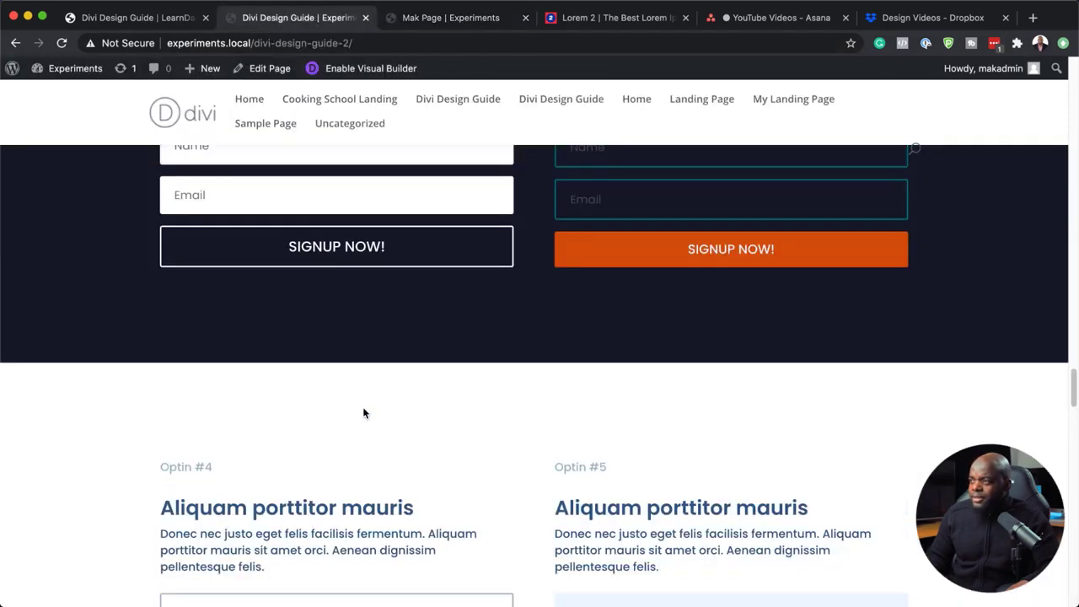
{"action": "scroll", "coordinate": [363, 413], "scroll_direction": "up", "scroll_amount": 15}
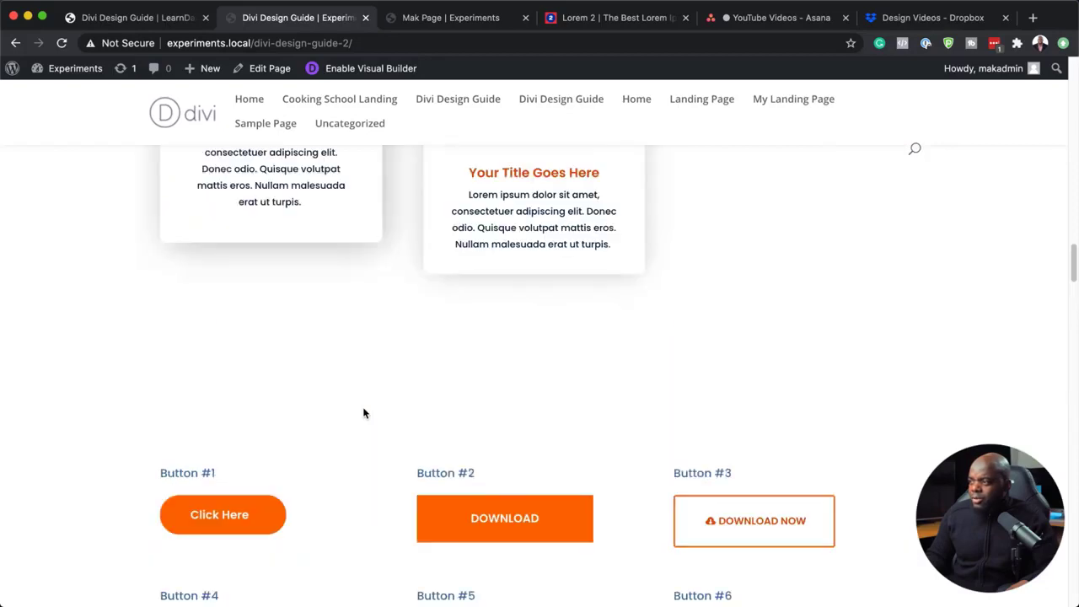
{"action": "scroll", "coordinate": [364, 408], "scroll_direction": "down", "scroll_amount": 2}
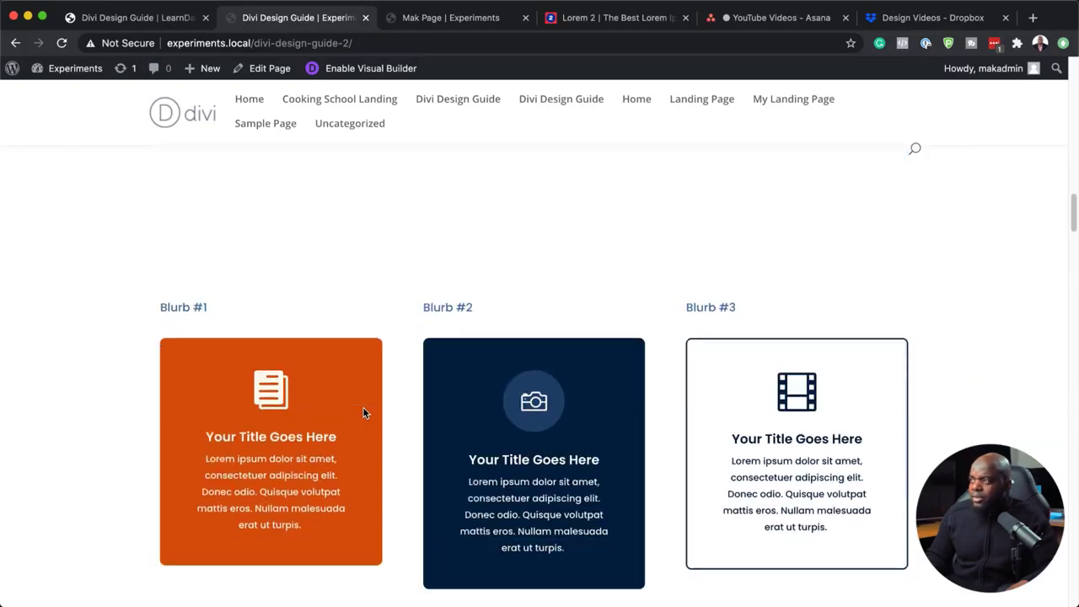
{"action": "left_click", "coordinate": [433, 23]}
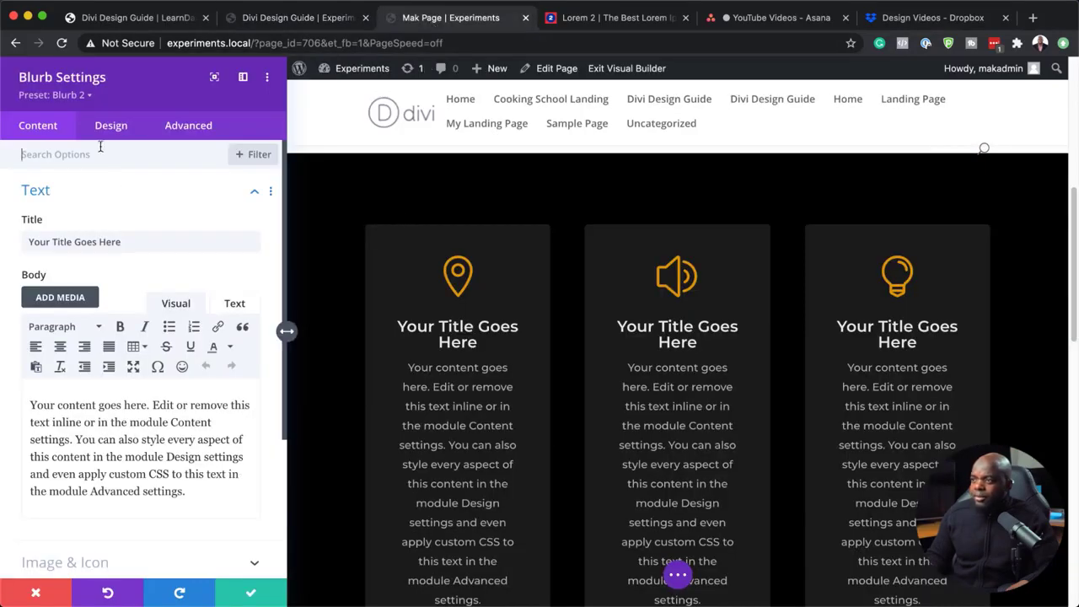
{"action": "left_click", "coordinate": [88, 95]}
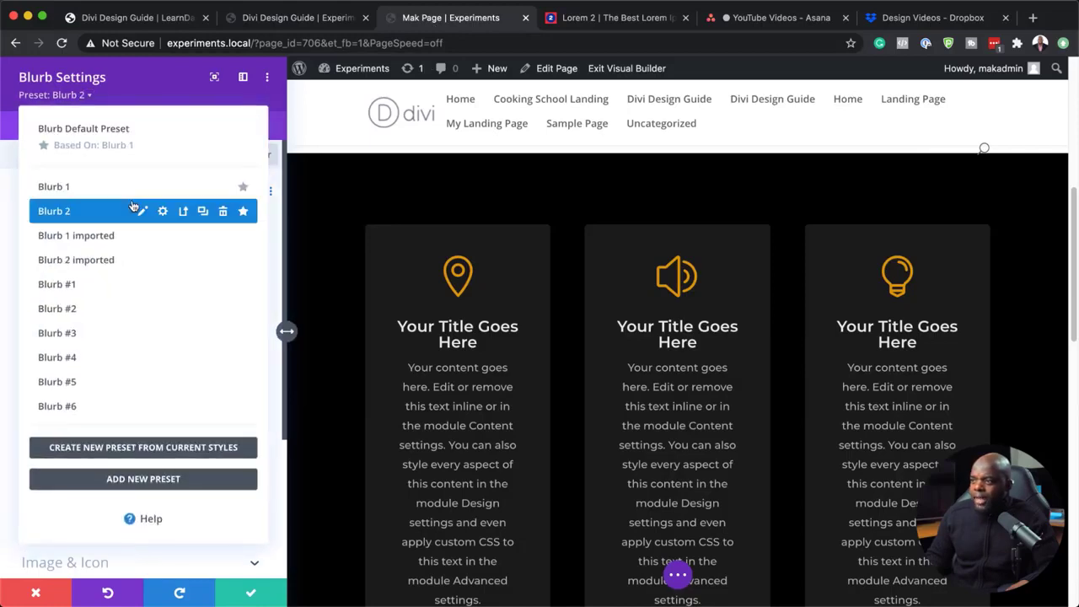
{"action": "left_click", "coordinate": [119, 288]}
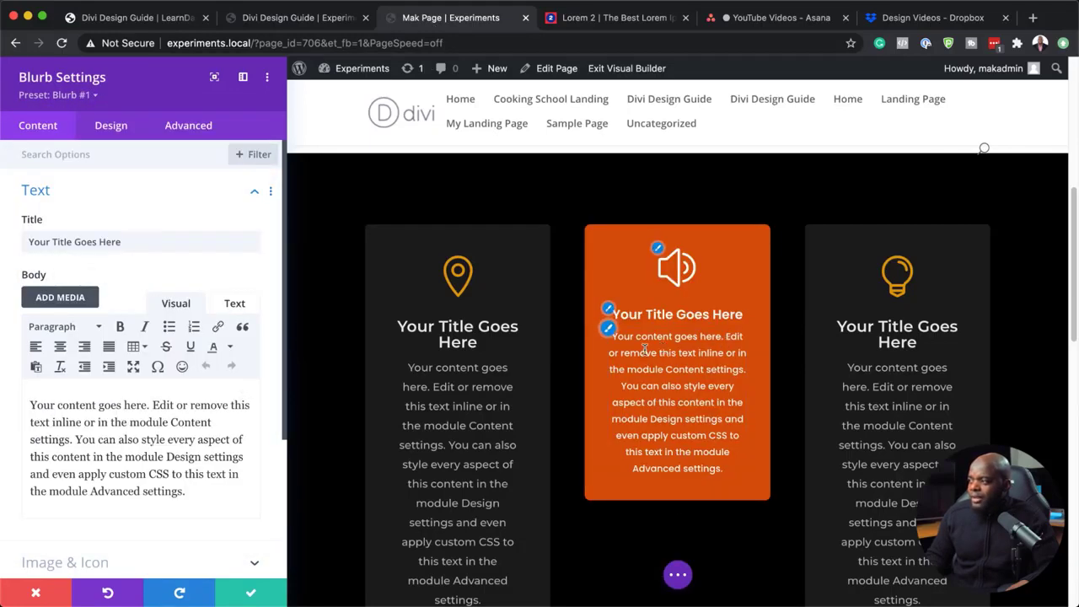
{"action": "left_click", "coordinate": [252, 596]}
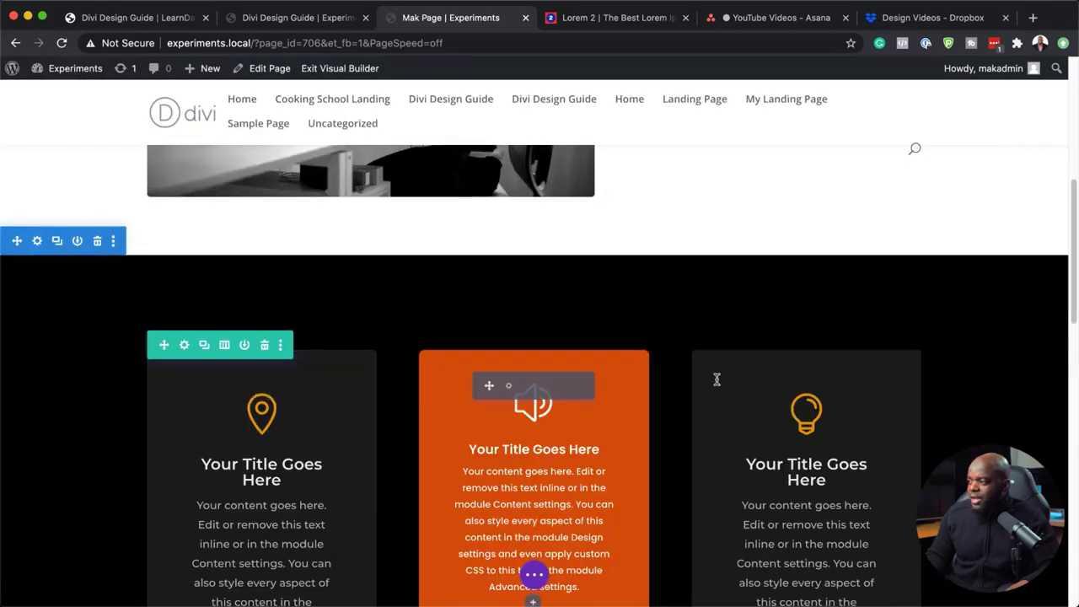
{"action": "scroll", "coordinate": [751, 420], "scroll_direction": "down", "scroll_amount": 1}
{"action": "scroll", "coordinate": [750, 420], "scroll_direction": "down", "scroll_amount": 2}
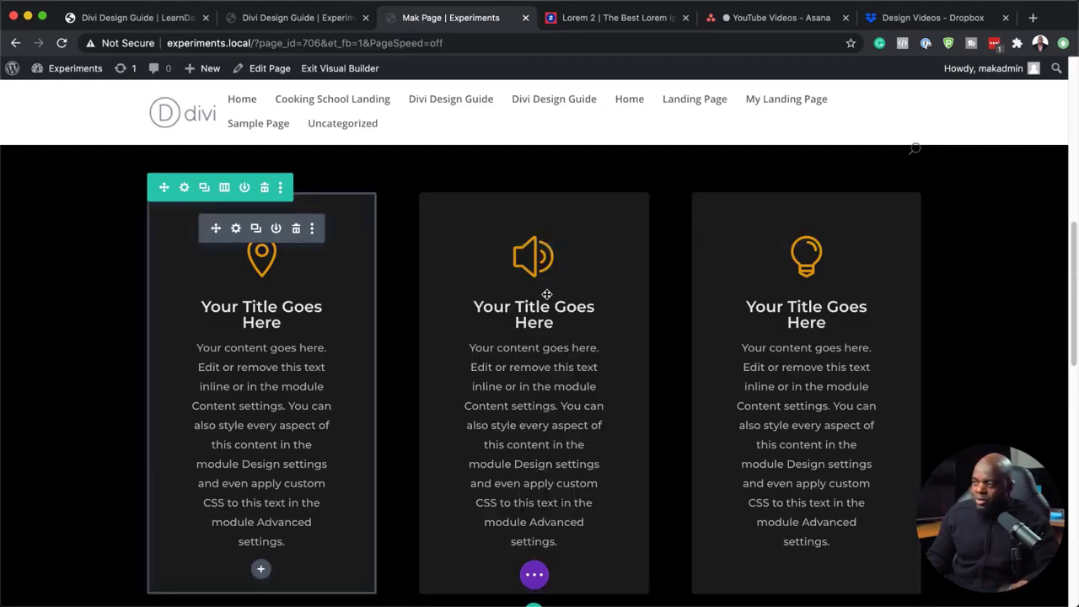
Insert a regular section with a single-column row between the testimonials and the contact footer.
{"action": "scroll", "coordinate": [700, 402], "scroll_direction": "down", "scroll_amount": 1}
{"action": "scroll", "coordinate": [701, 402], "scroll_direction": "up", "scroll_amount": 5}
{"action": "scroll", "coordinate": [702, 402], "scroll_direction": "up", "scroll_amount": 1}
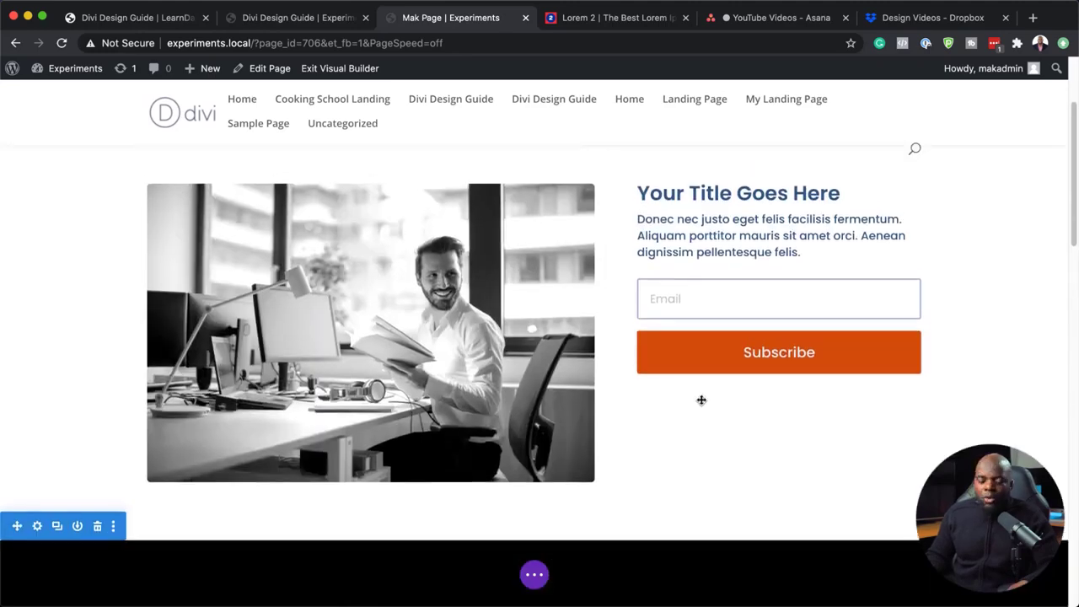
{"action": "scroll", "coordinate": [130, 289], "scroll_direction": "up", "scroll_amount": 5}
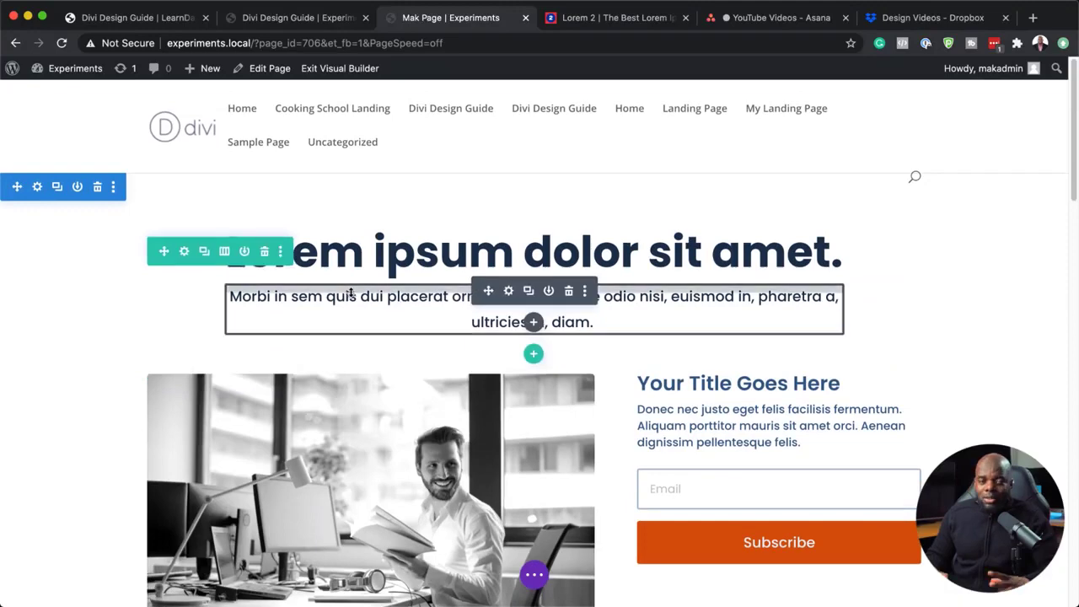
{"action": "scroll", "coordinate": [501, 429], "scroll_direction": "down", "scroll_amount": 15}
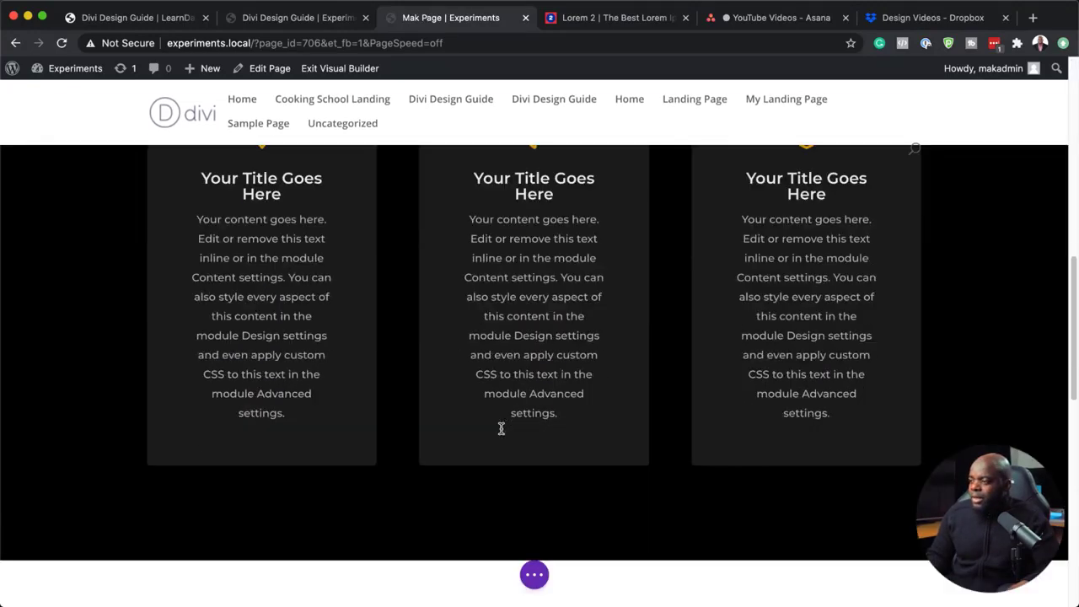
{"action": "scroll", "coordinate": [500, 429], "scroll_direction": "down", "scroll_amount": 4}
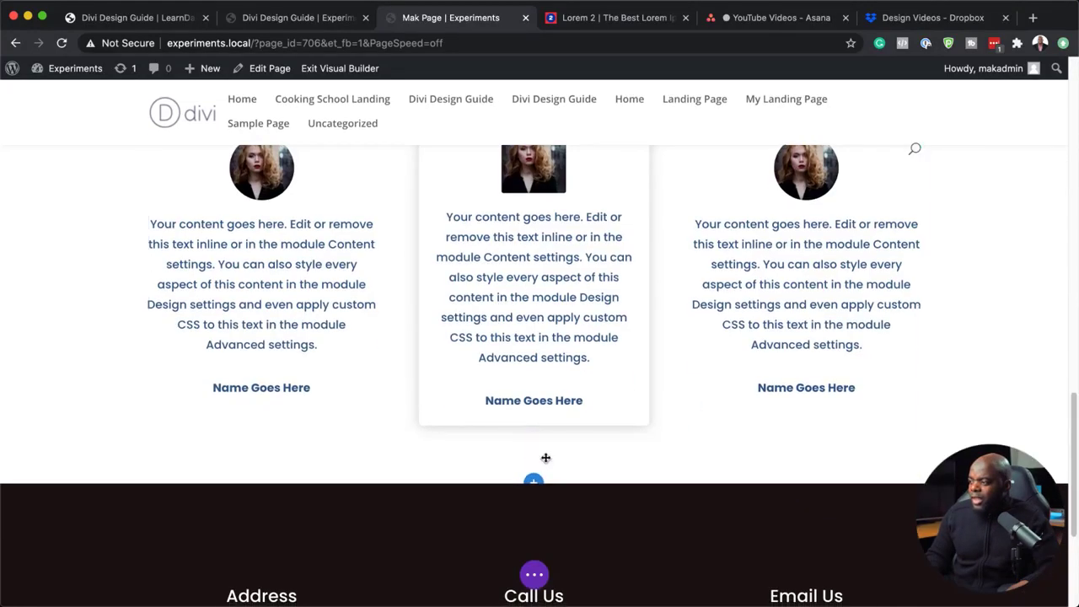
{"action": "left_click", "coordinate": [536, 480]}
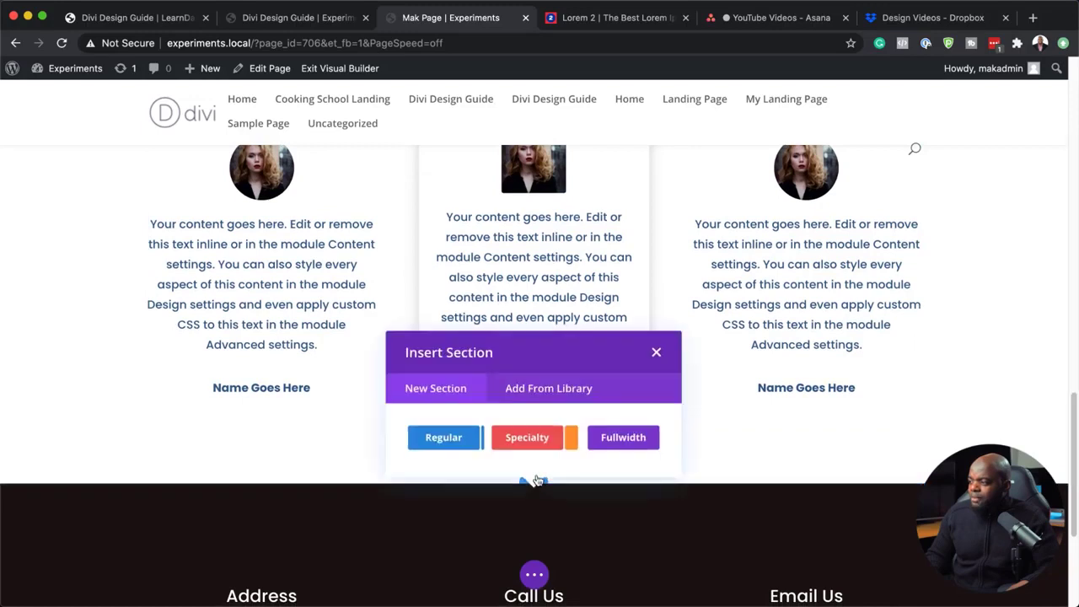
{"action": "left_click", "coordinate": [448, 436]}
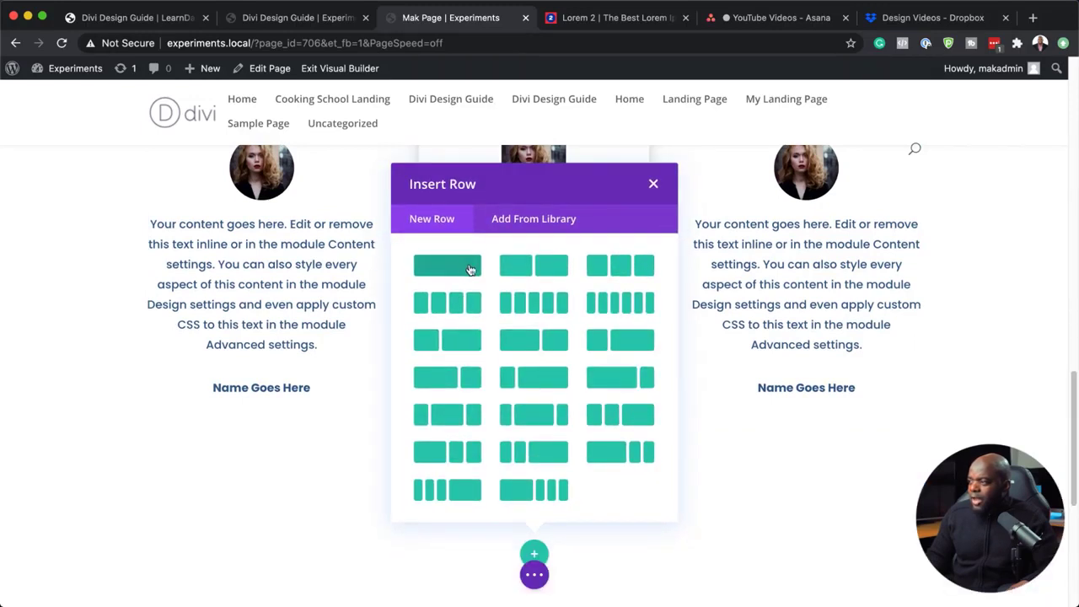
{"action": "left_click", "coordinate": [465, 268]}
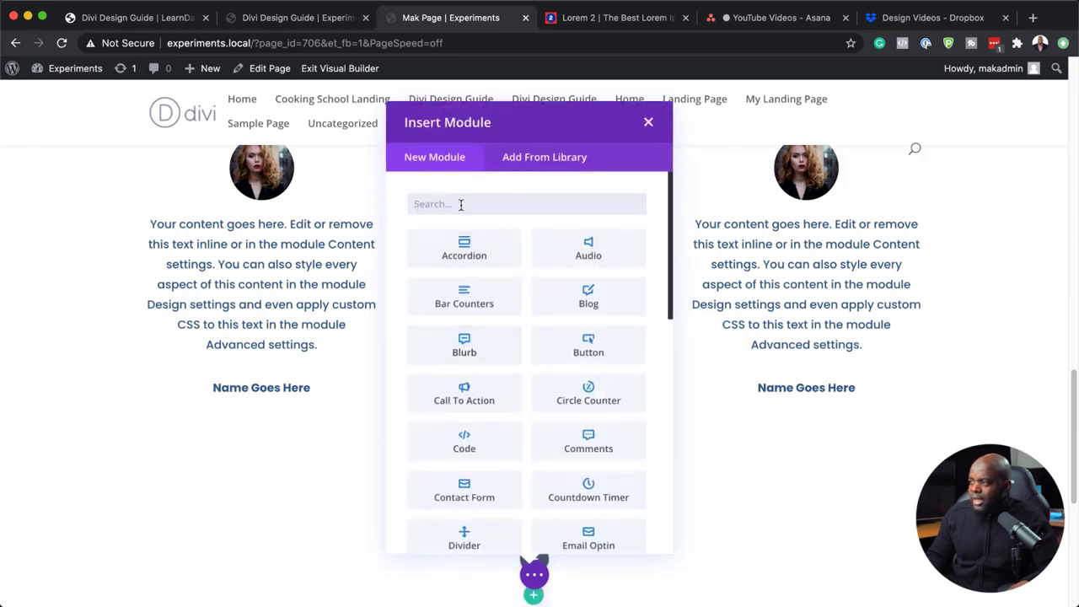
Add a Text module to the new row, apply the Notice #1 preset to it and save it.
{"action": "left_click", "coordinate": [461, 204]}
{"action": "type", "text": "tex"}
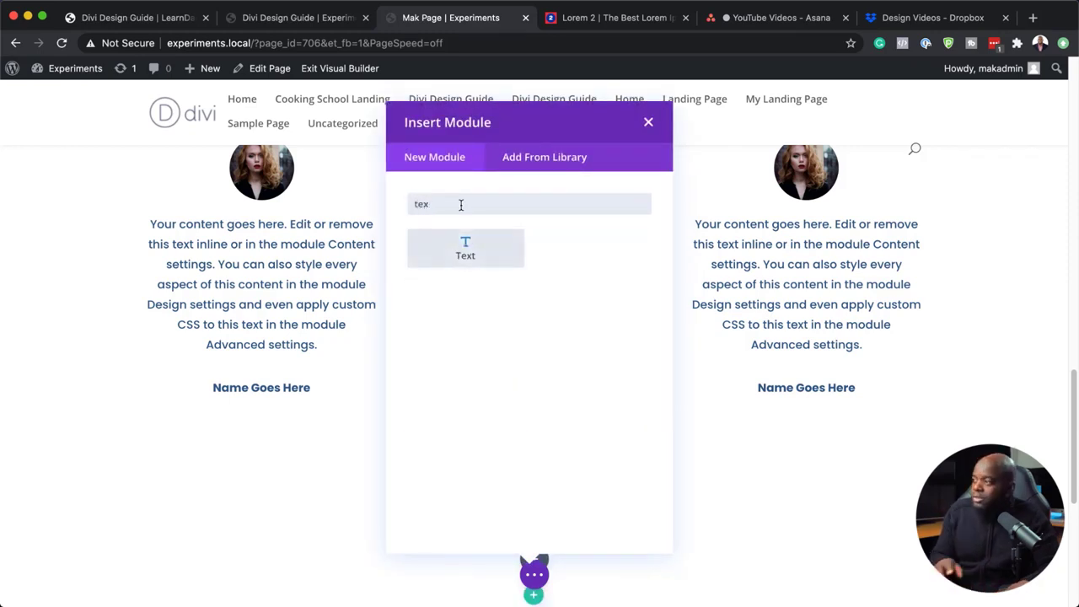
{"action": "left_click", "coordinate": [477, 249]}
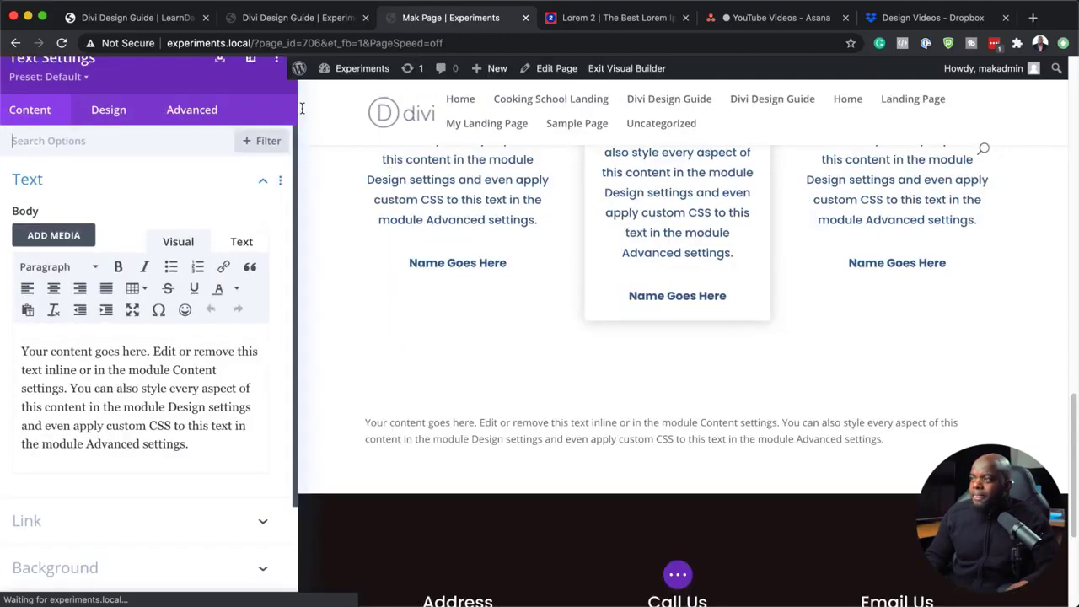
{"action": "left_click", "coordinate": [87, 94]}
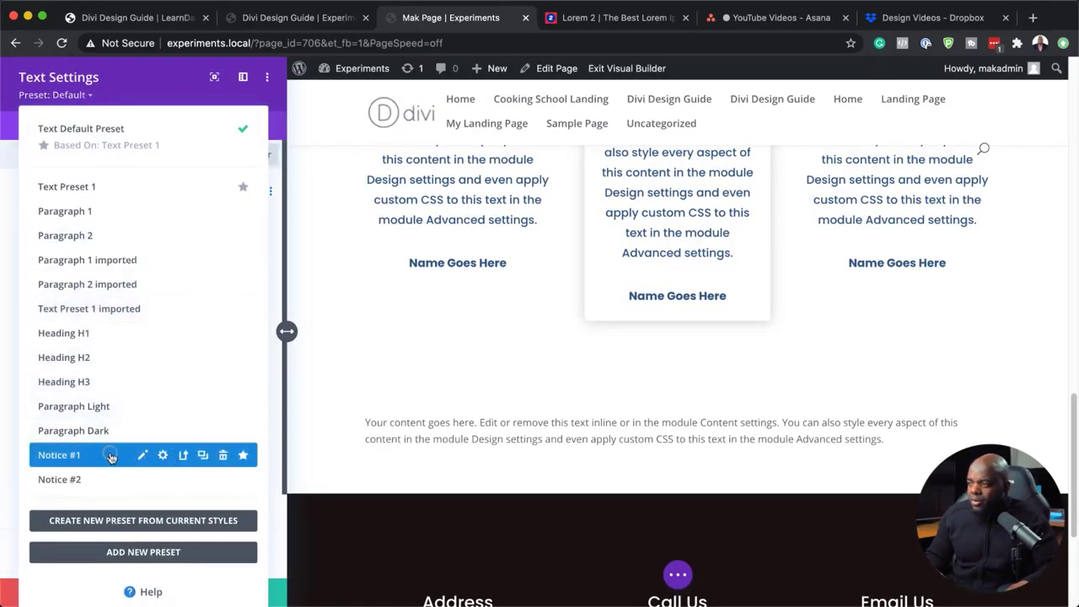
{"action": "left_click", "coordinate": [63, 455]}
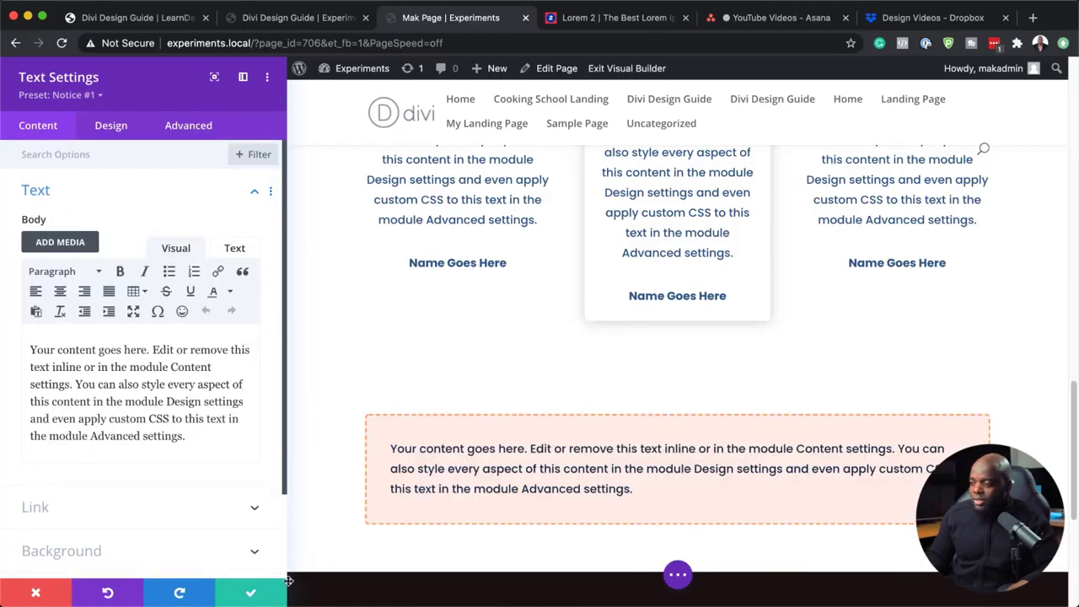
{"action": "left_click", "coordinate": [253, 593]}
Add a Button module directly below the notice text in the same row.
{"action": "scroll", "coordinate": [689, 494], "scroll_direction": "down", "scroll_amount": 2}
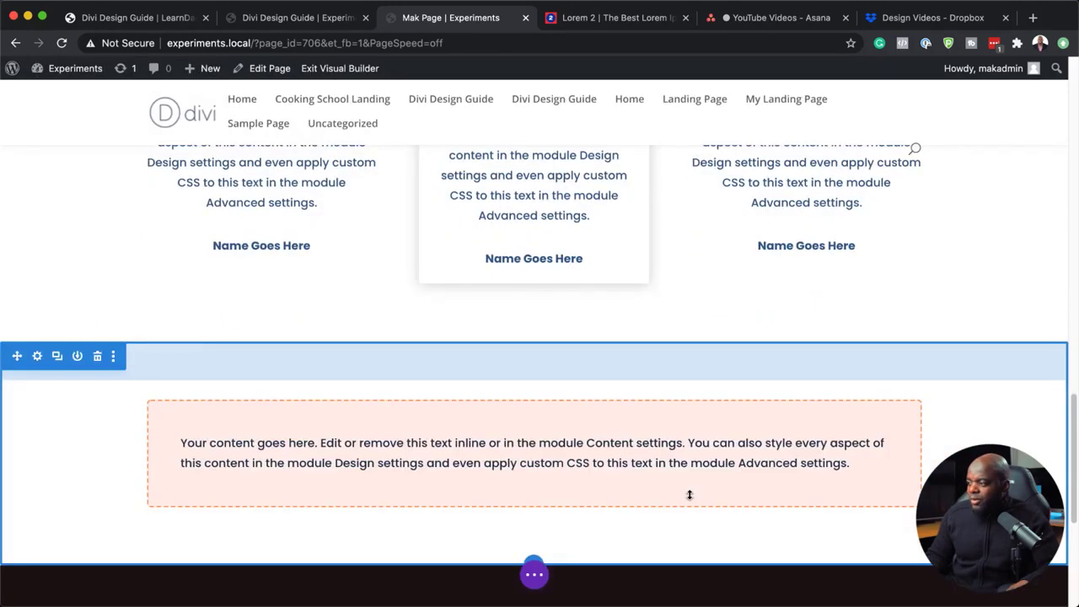
{"action": "left_click", "coordinate": [533, 479]}
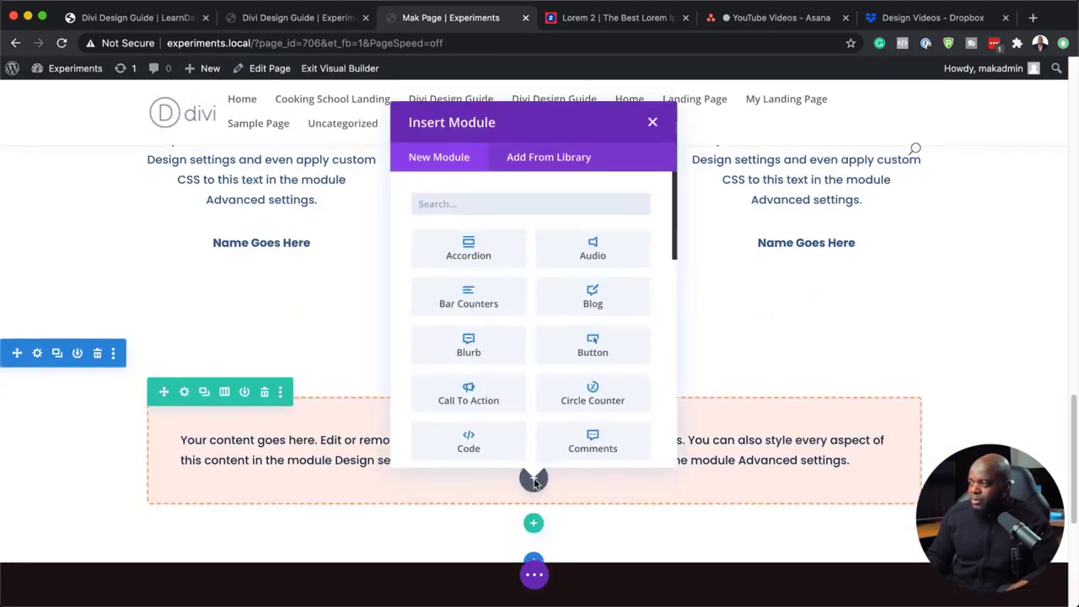
{"action": "type", "text": "but"}
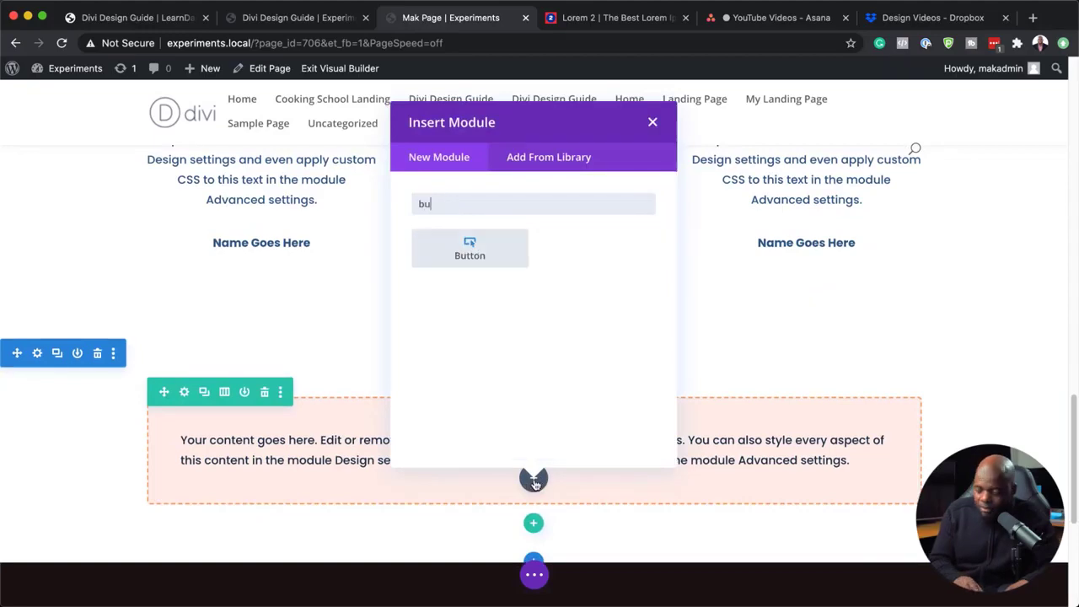
{"action": "left_click", "coordinate": [514, 251]}
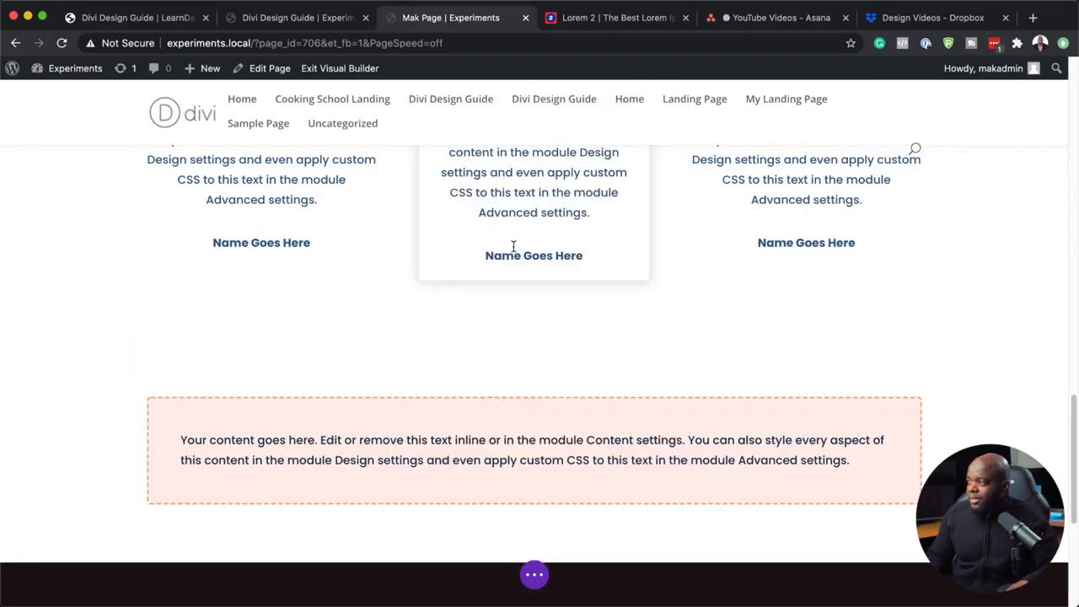
Check the button designs on the Divi Design Guide page and apply the Button + Icon #2 preset to the new button.
{"action": "left_click", "coordinate": [336, 18]}
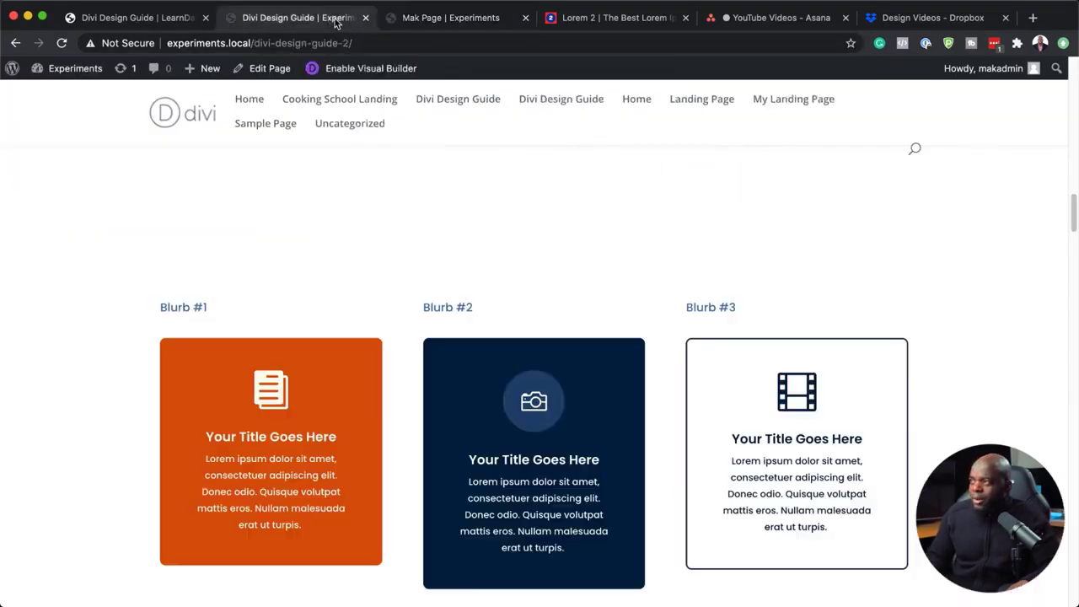
{"action": "scroll", "coordinate": [492, 450], "scroll_direction": "down", "scroll_amount": 10}
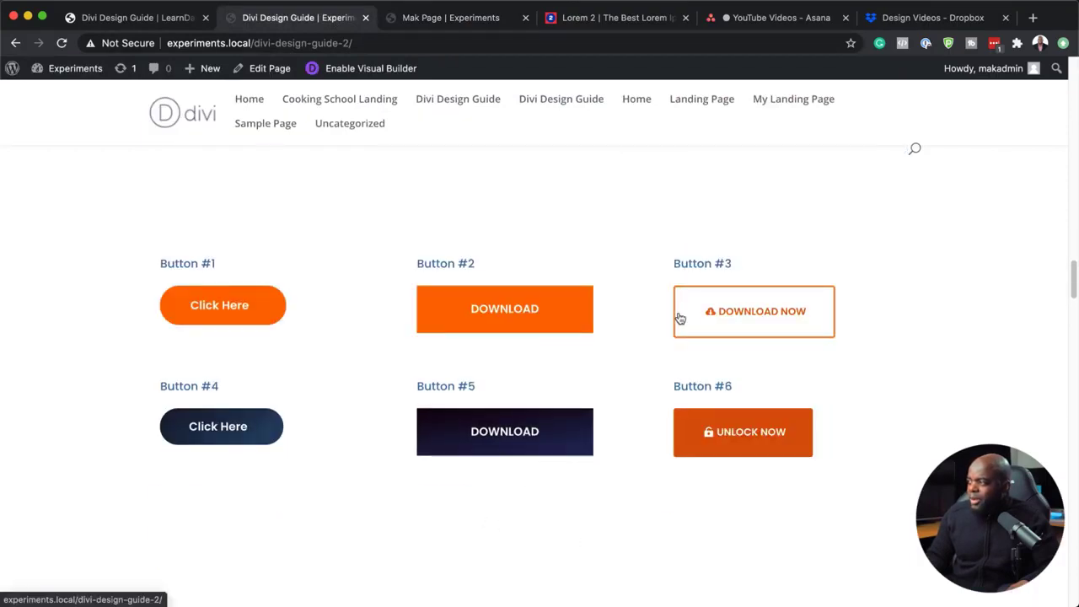
{"action": "left_click", "coordinate": [427, 18]}
{"action": "left_click", "coordinate": [78, 95]}
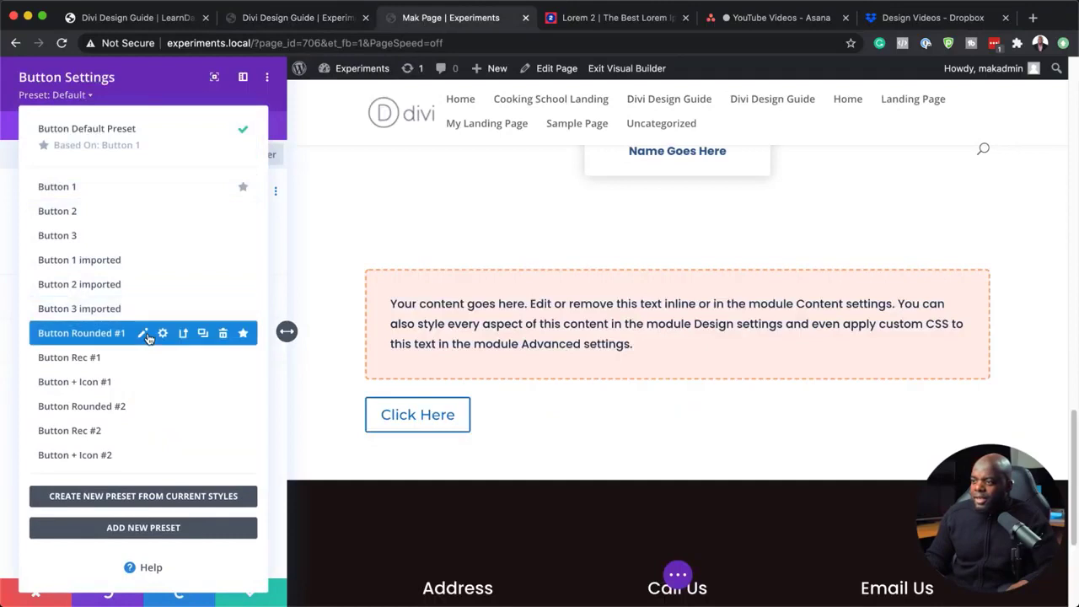
{"action": "left_click", "coordinate": [90, 458]}
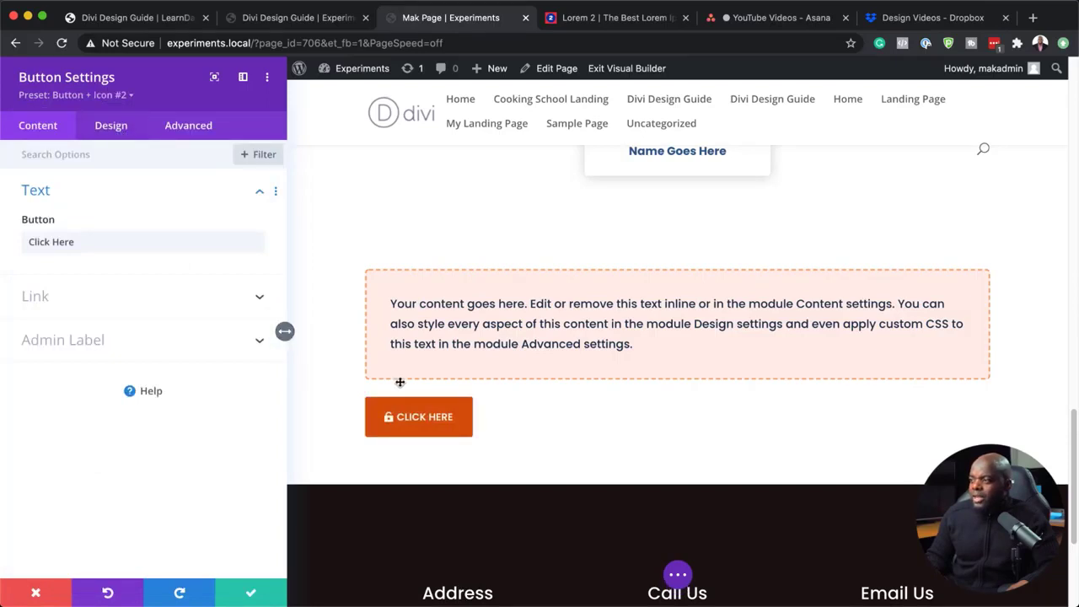
Set the alignment of the button below the notice to center.
{"action": "left_click", "coordinate": [111, 126]}
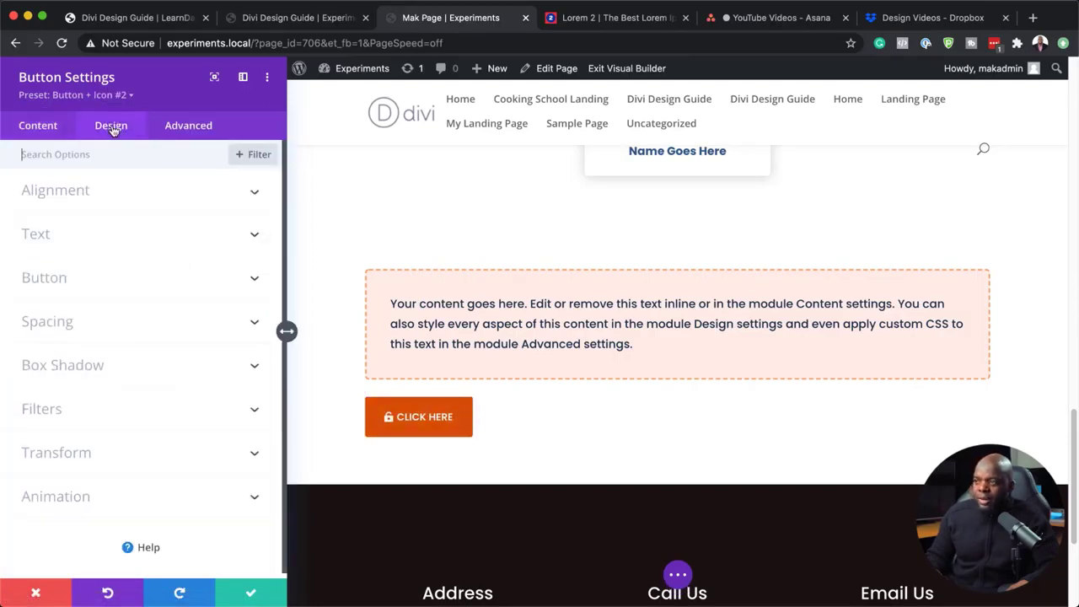
{"action": "left_click", "coordinate": [90, 190]}
{"action": "left_click", "coordinate": [150, 248]}
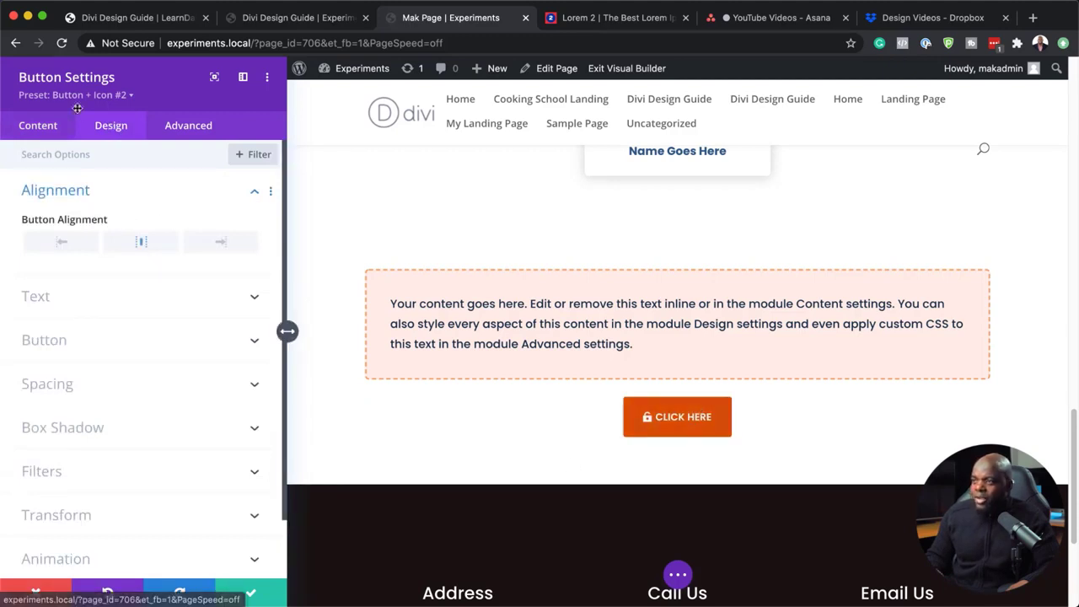
Change the button's text to "Download here" and save the module.
{"action": "left_click", "coordinate": [56, 127]}
{"action": "left_click", "coordinate": [59, 194]}
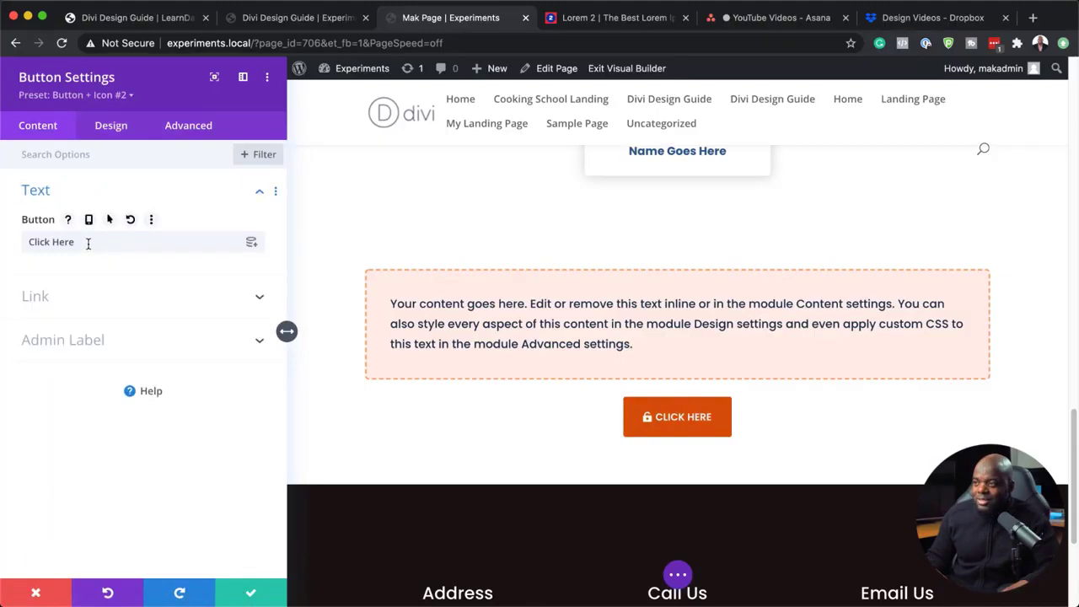
{"action": "left_click_drag", "start_coordinate": [88, 243], "coordinate": [6, 247]}
{"action": "type", "text": "D"}
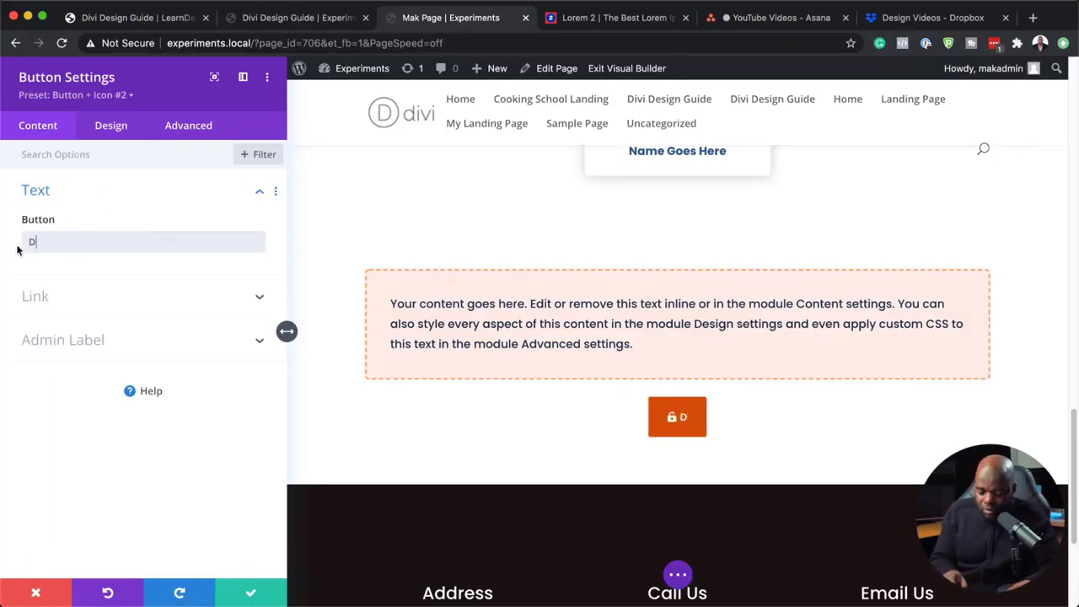
{"action": "type", "text": "ownload here"}
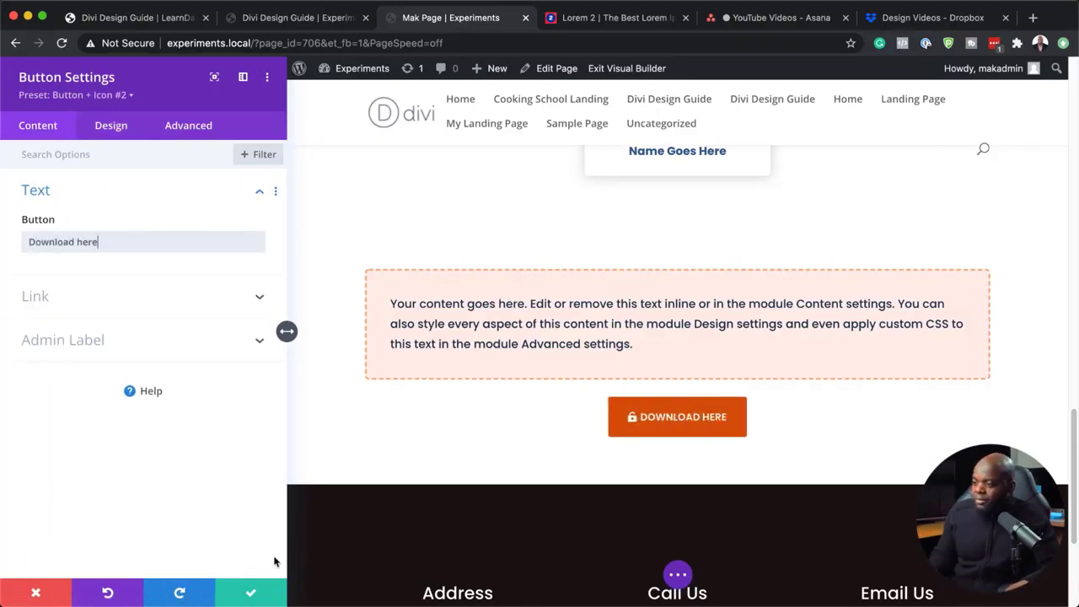
{"action": "left_click", "coordinate": [248, 594]}
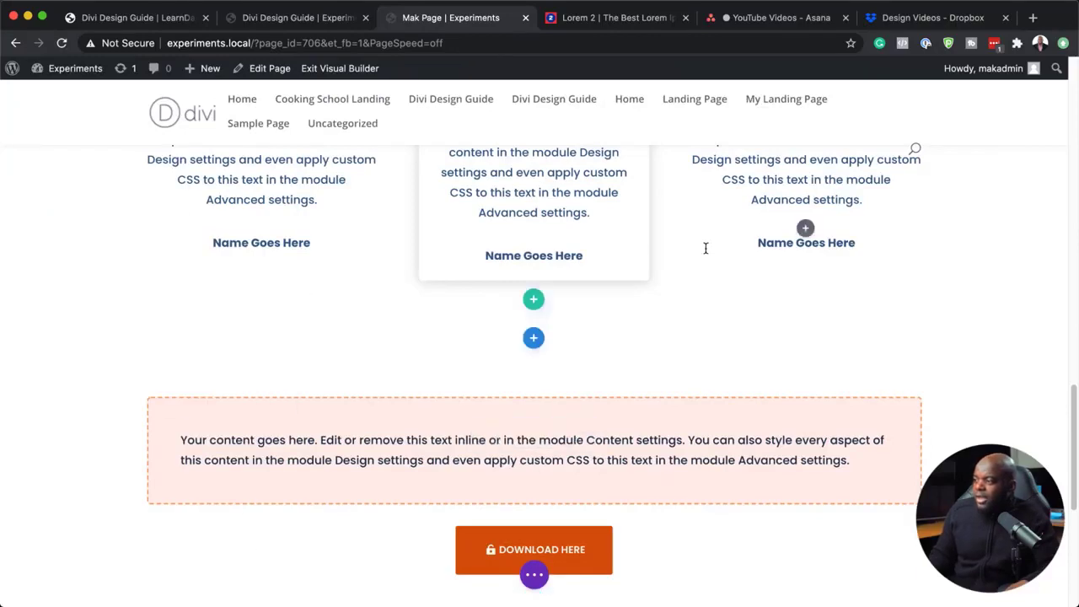
Publish Mak Page and exit the Visual Builder to the live page.
{"action": "scroll", "coordinate": [694, 274], "scroll_direction": "up", "scroll_amount": 2}
{"action": "scroll", "coordinate": [694, 274], "scroll_direction": "up", "scroll_amount": 5}
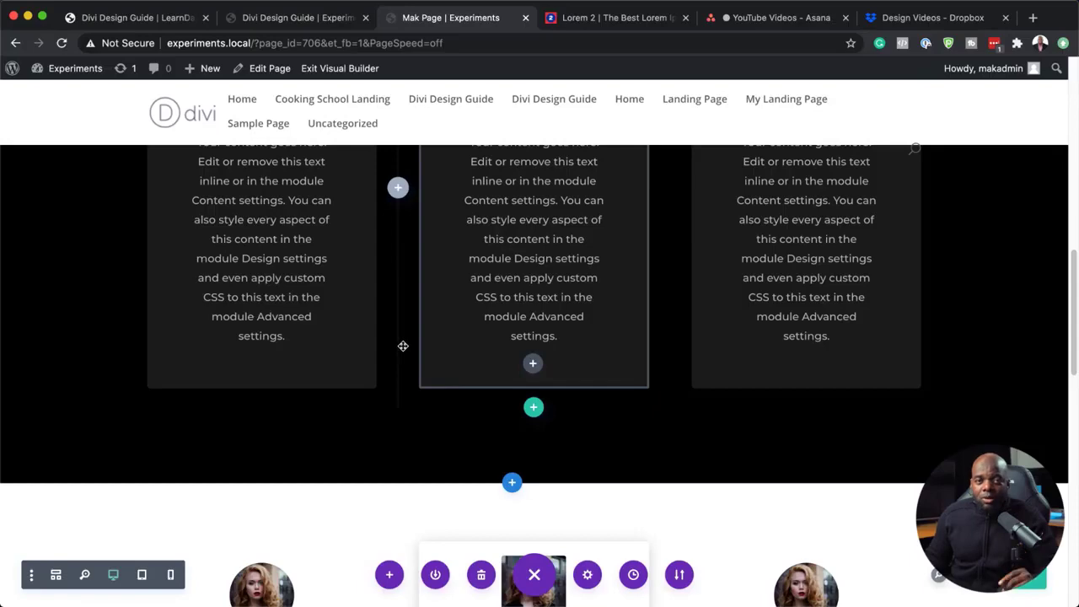
{"action": "scroll", "coordinate": [403, 345], "scroll_direction": "up", "scroll_amount": 6}
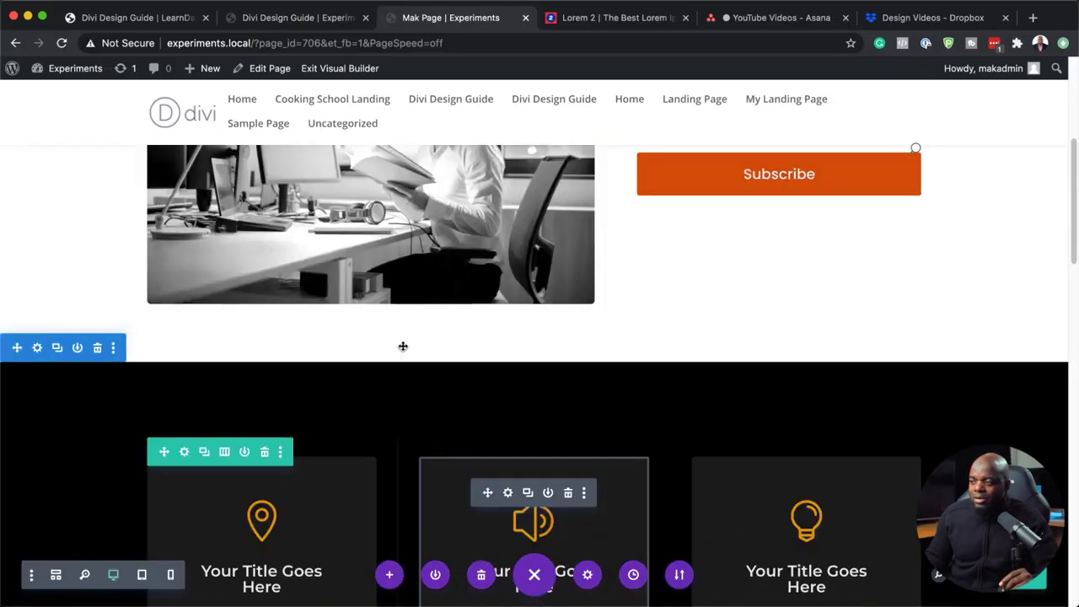
{"action": "scroll", "coordinate": [403, 345], "scroll_direction": "up", "scroll_amount": 5}
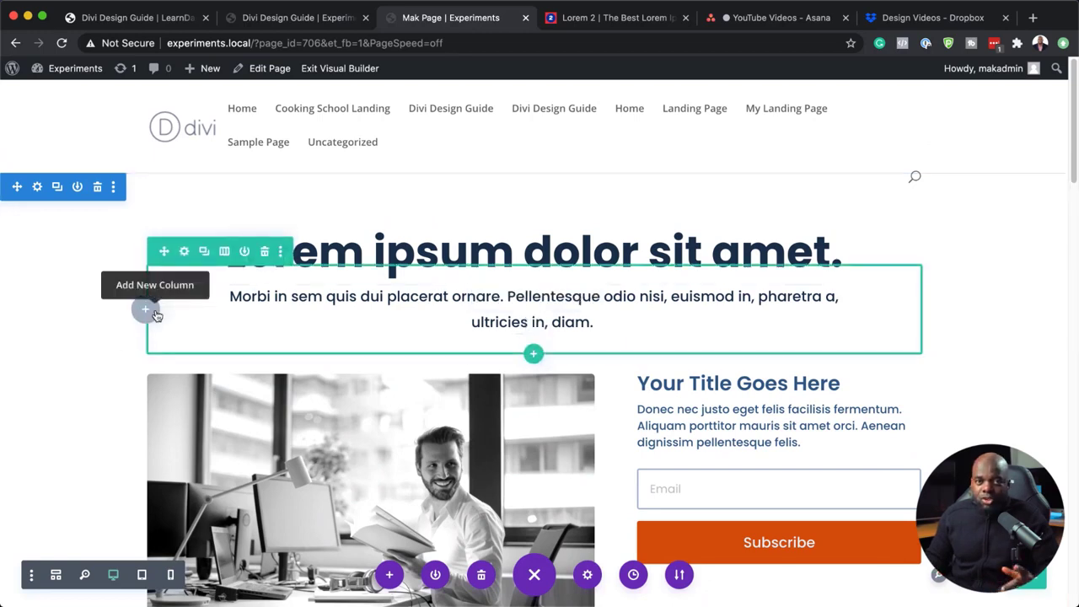
{"action": "left_click", "coordinate": [353, 74]}
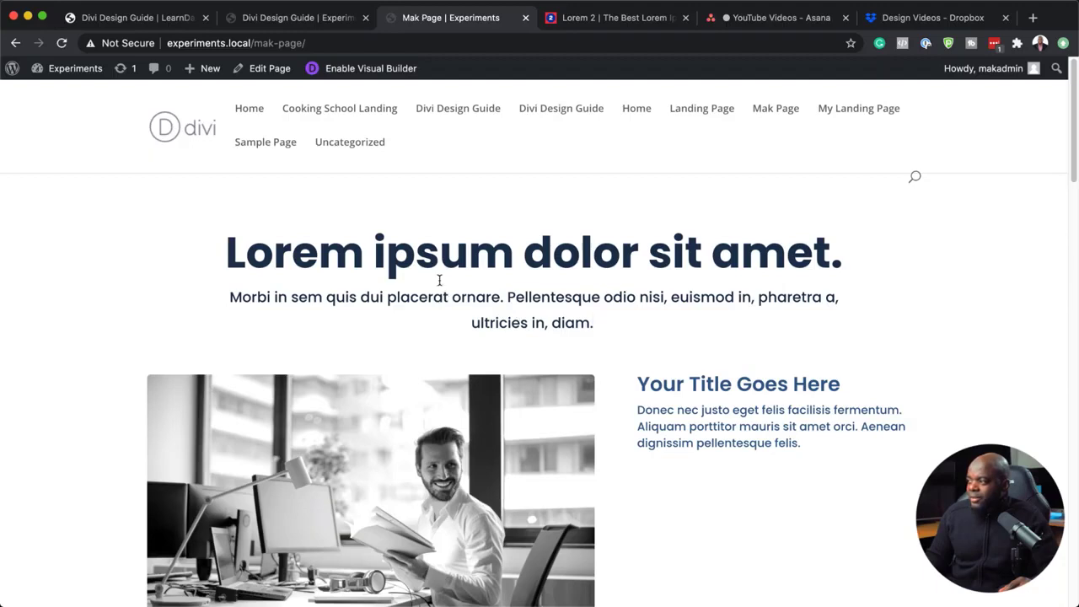
Review the live Mak Page from the heading through the blurbs, testimonials and notice section to the contact footer.
{"action": "scroll", "coordinate": [848, 406], "scroll_direction": "down", "scroll_amount": 3}
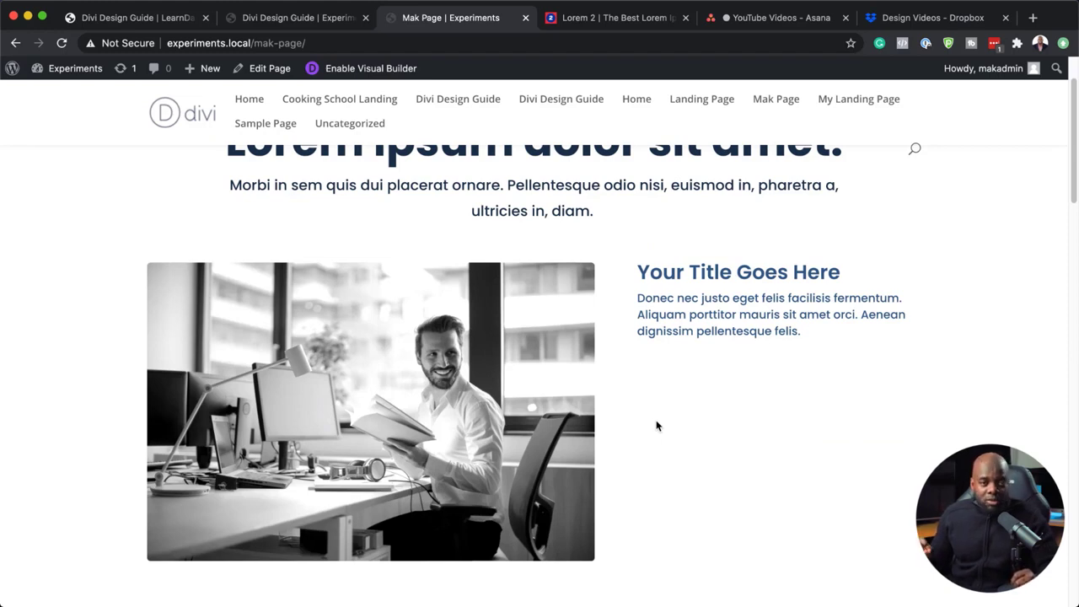
{"action": "scroll", "coordinate": [641, 428], "scroll_direction": "down", "scroll_amount": 9}
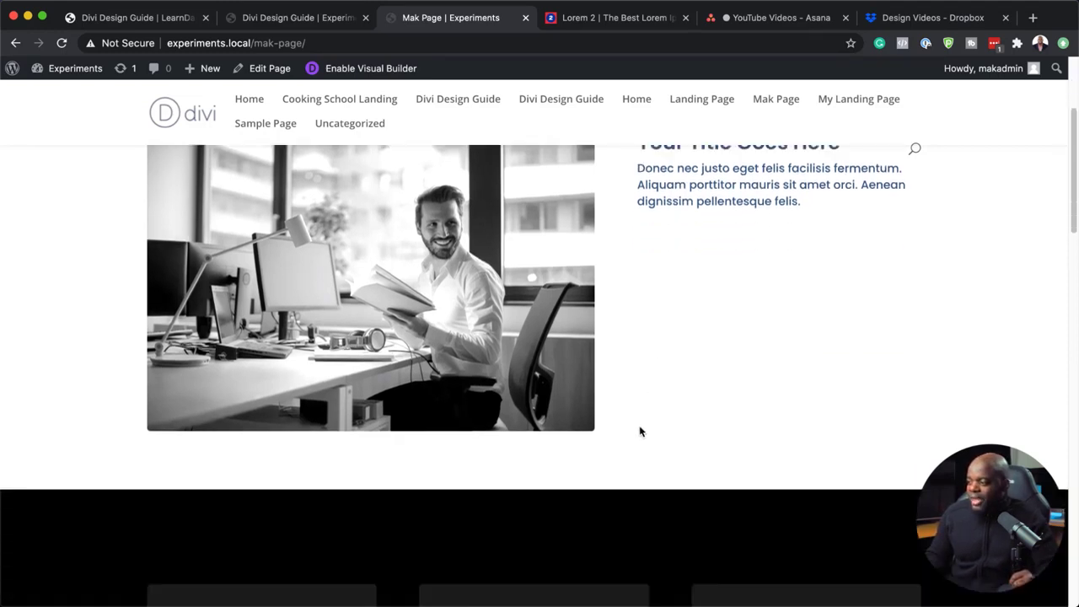
{"action": "scroll", "coordinate": [639, 431], "scroll_direction": "down", "scroll_amount": 5}
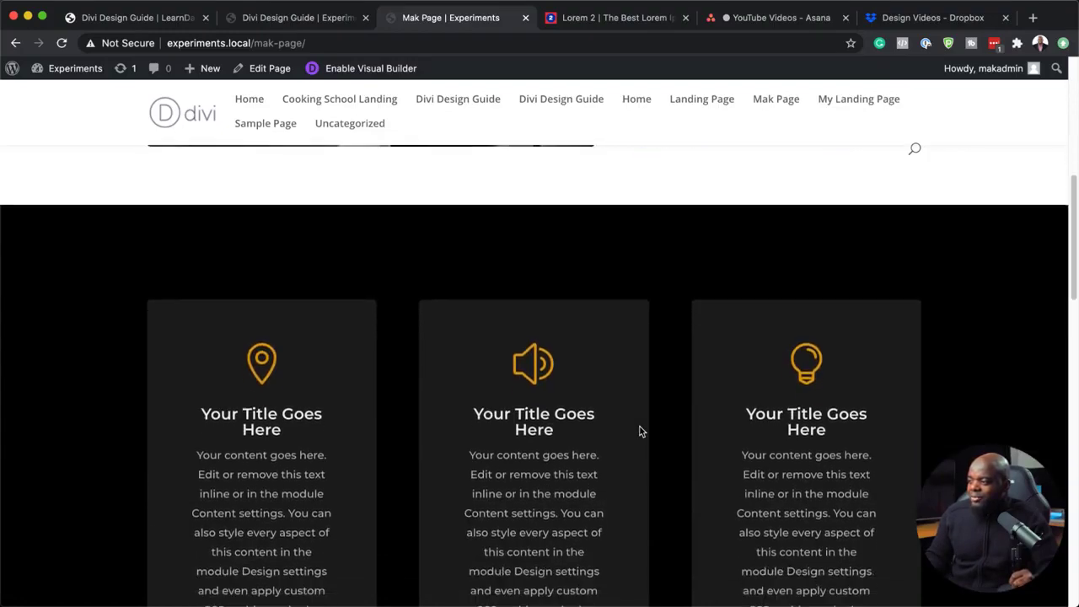
{"action": "scroll", "coordinate": [720, 437], "scroll_direction": "down", "scroll_amount": 12}
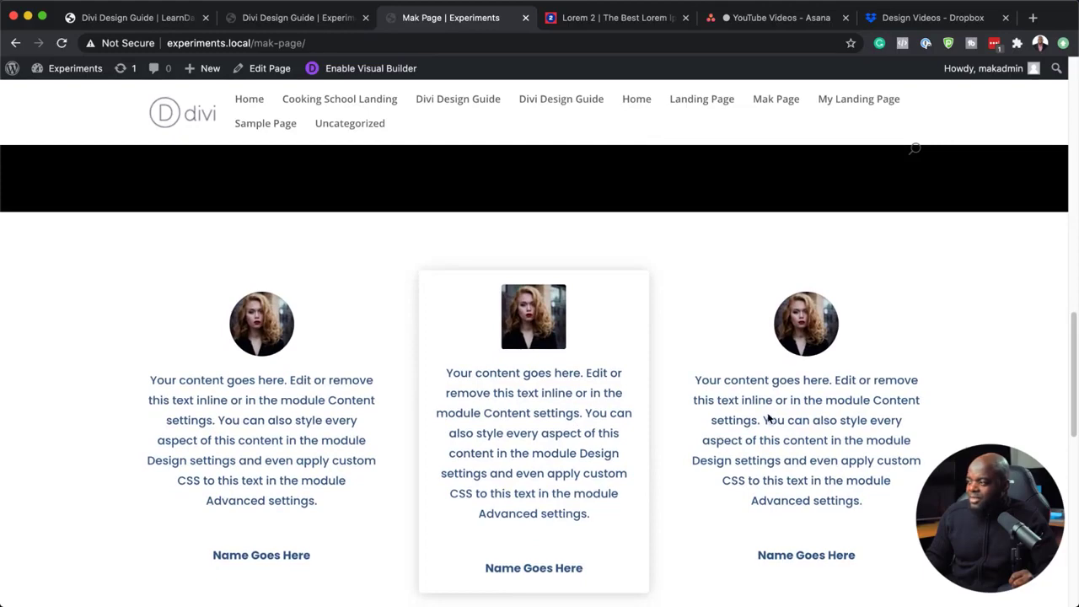
{"action": "scroll", "coordinate": [767, 419], "scroll_direction": "down", "scroll_amount": 6}
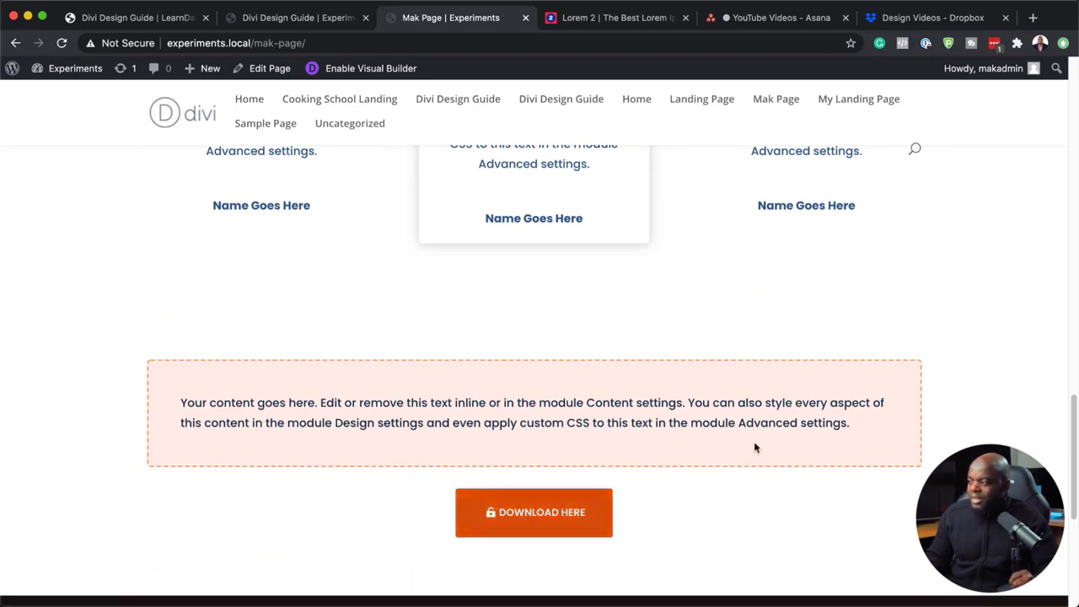
{"action": "scroll", "coordinate": [631, 464], "scroll_direction": "down", "scroll_amount": 3}
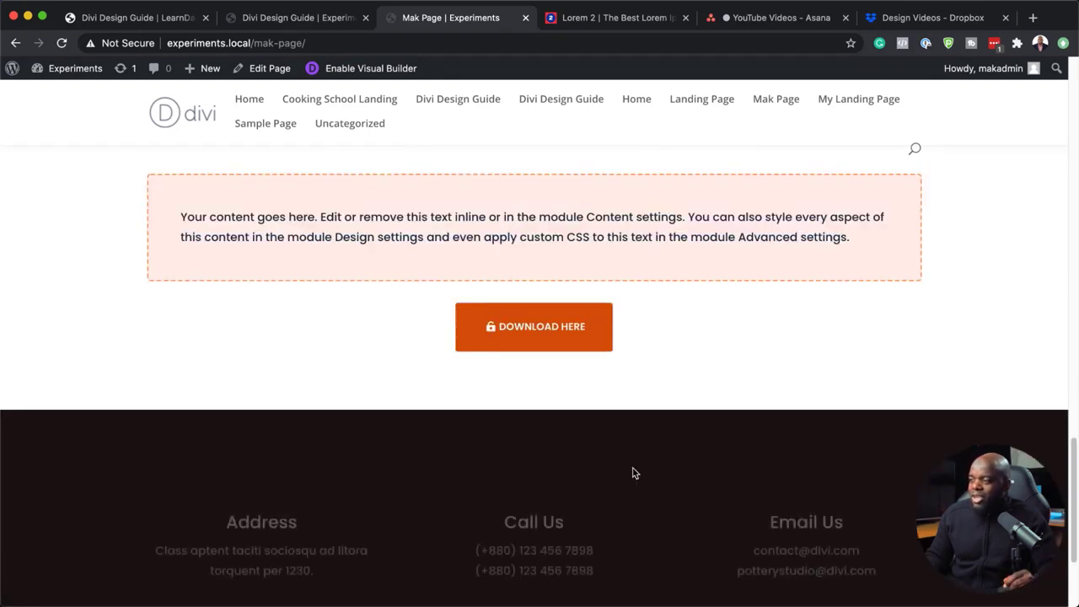
Leave the live Mak Page for the site's WordPress dashboard and open the Divi Theme Options.
{"action": "scroll", "coordinate": [633, 472], "scroll_direction": "up", "scroll_amount": 10}
{"action": "scroll", "coordinate": [632, 473], "scroll_direction": "up", "scroll_amount": 3}
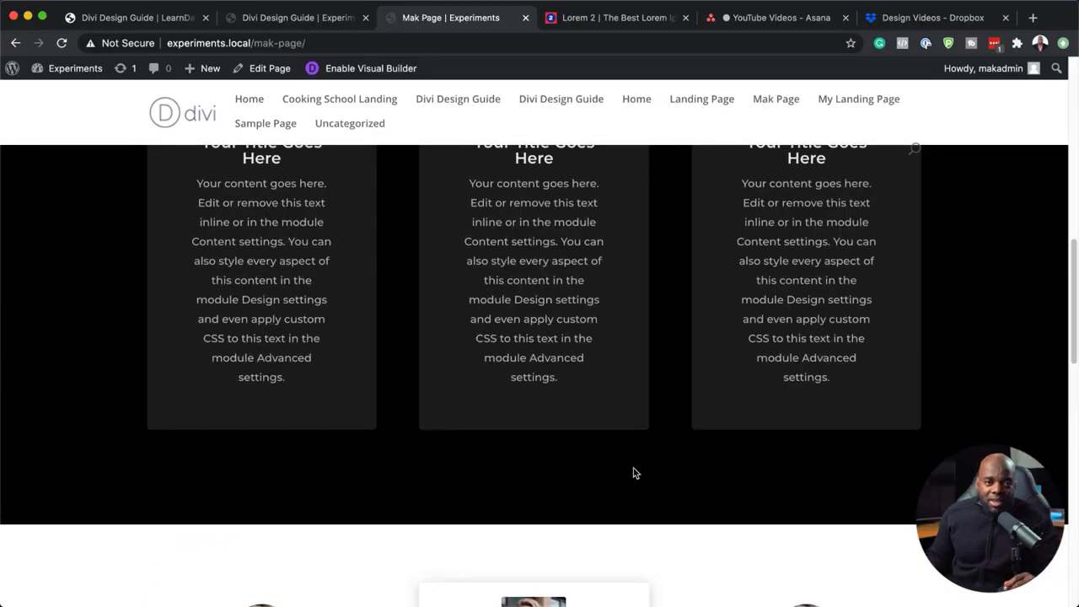
{"action": "scroll", "coordinate": [639, 455], "scroll_direction": "up", "scroll_amount": 15}
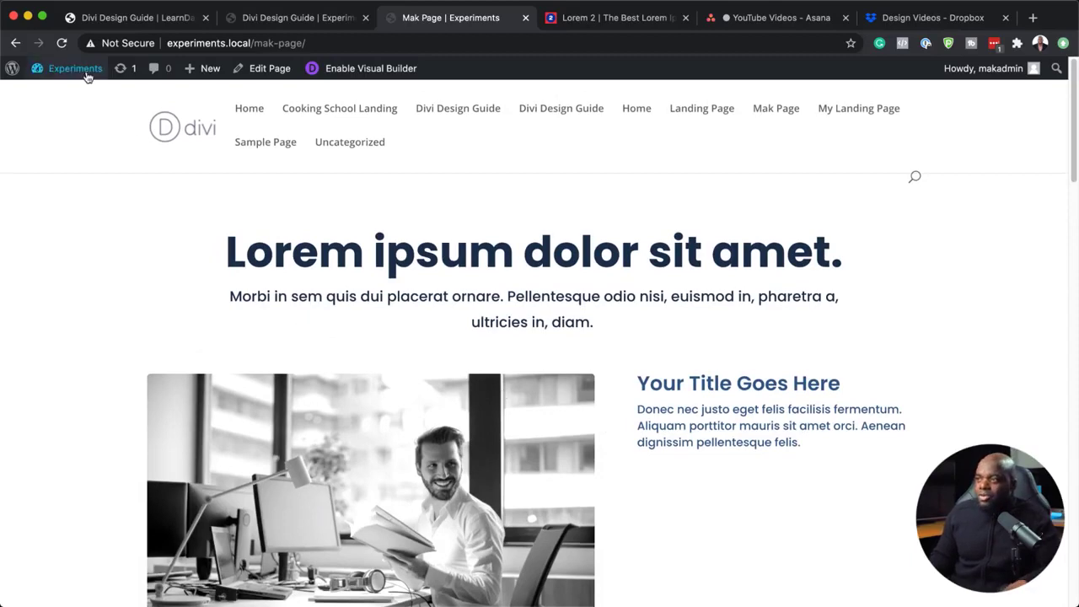
{"action": "mouse_move", "coordinate": [77, 75]}
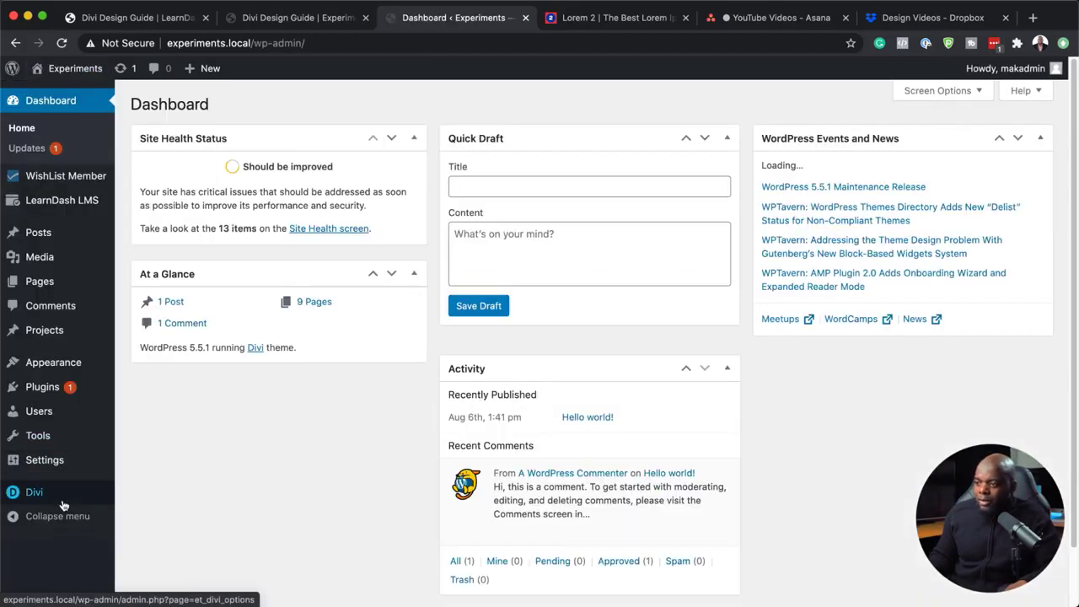
{"action": "mouse_move", "coordinate": [62, 502]}
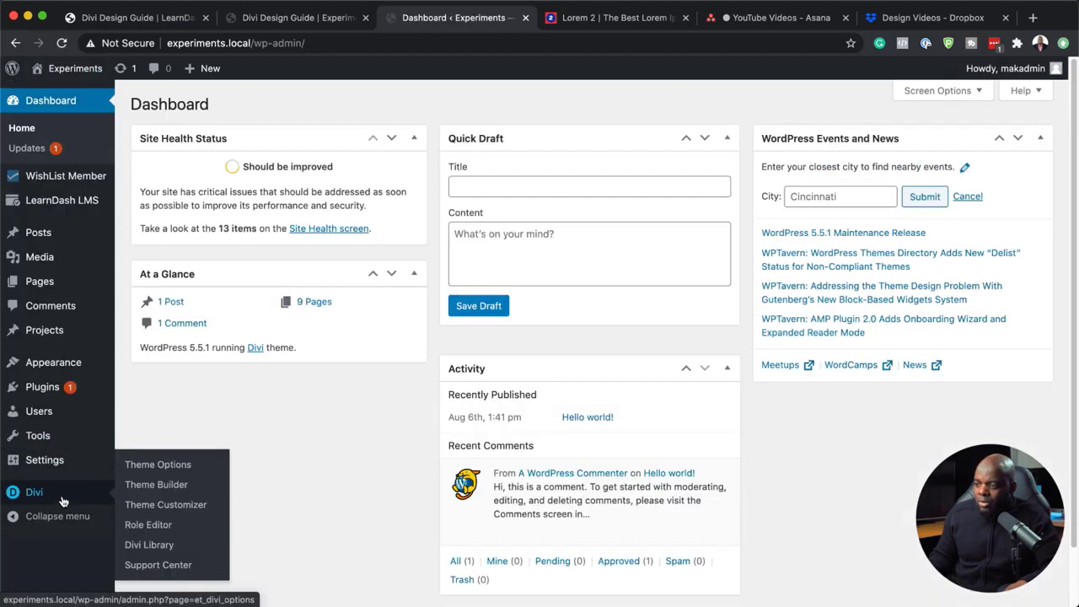
{"action": "left_click", "coordinate": [183, 469]}
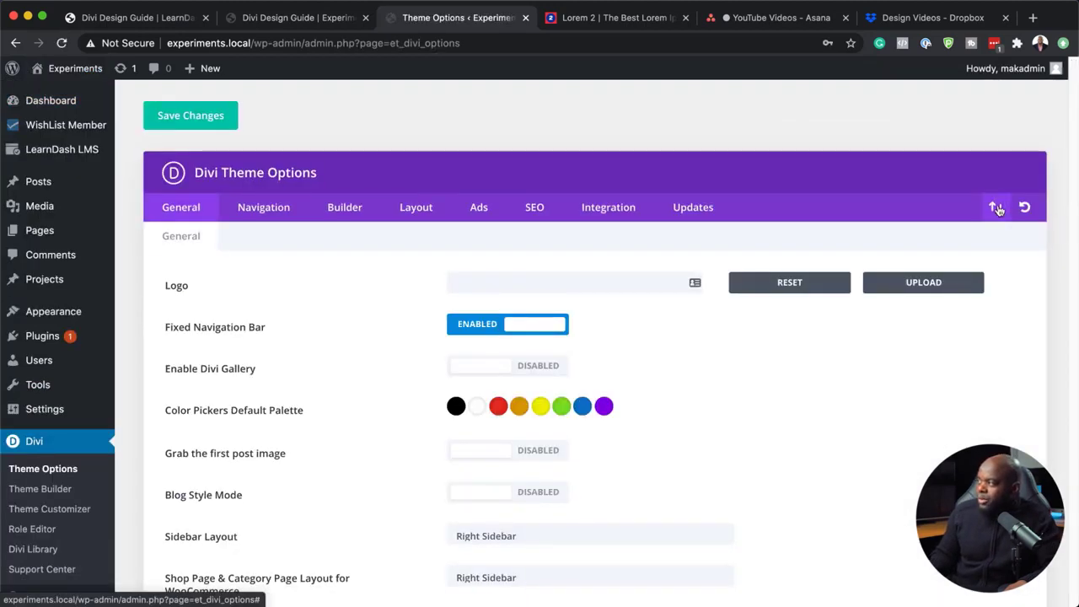
Import Kay Colors.json from the Divi design Guide Pro V.1 folder in Downloads into the Divi Theme Options.
{"action": "left_click", "coordinate": [996, 207]}
{"action": "left_click", "coordinate": [495, 275]}
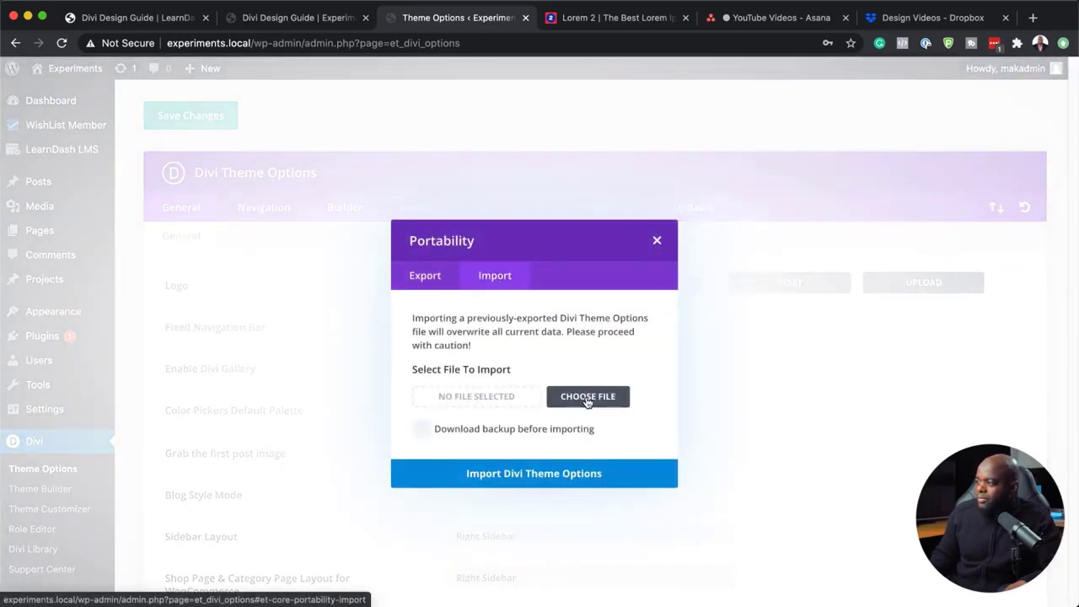
{"action": "left_click", "coordinate": [588, 398]}
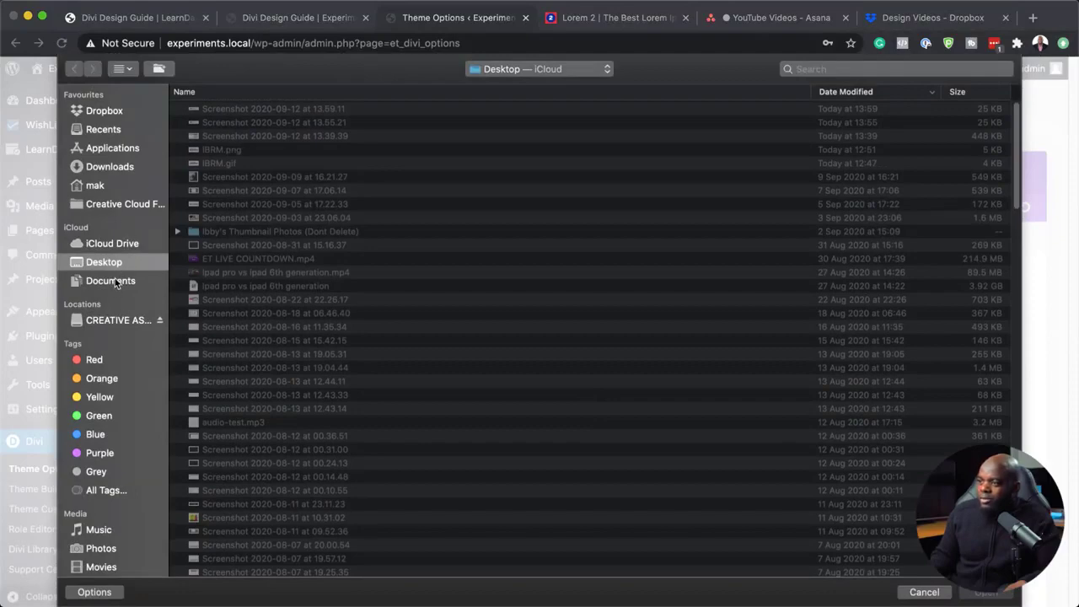
{"action": "left_click", "coordinate": [123, 168]}
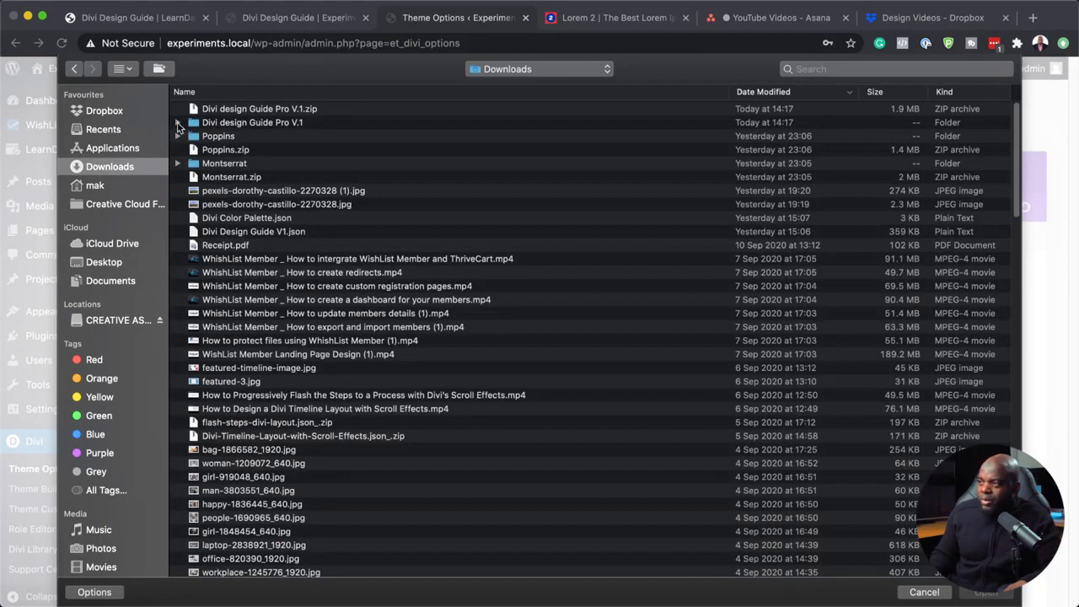
{"action": "left_click", "coordinate": [177, 123]}
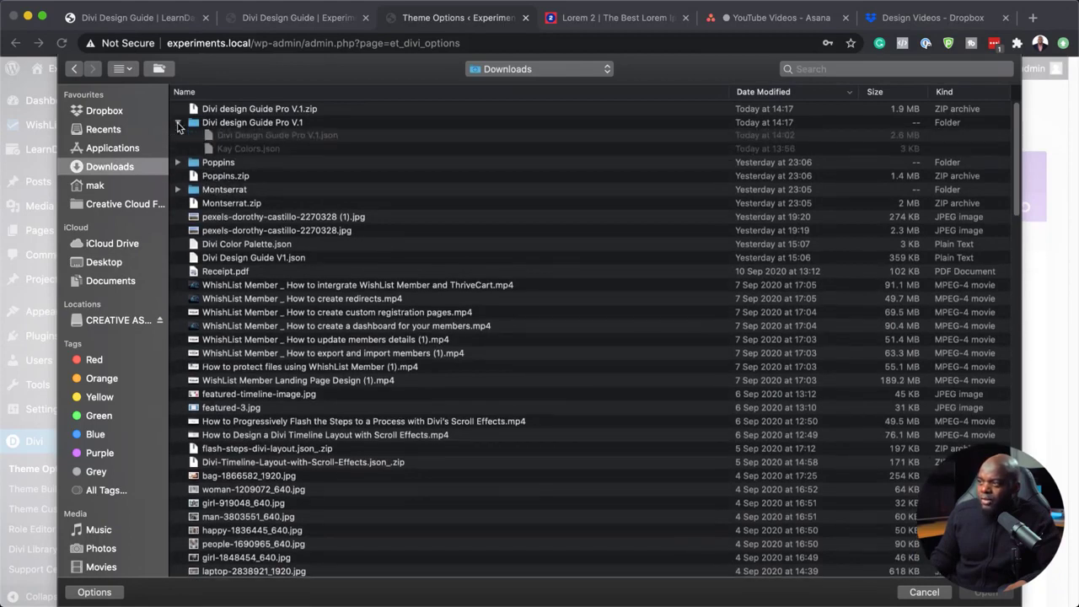
{"action": "left_click", "coordinate": [257, 151]}
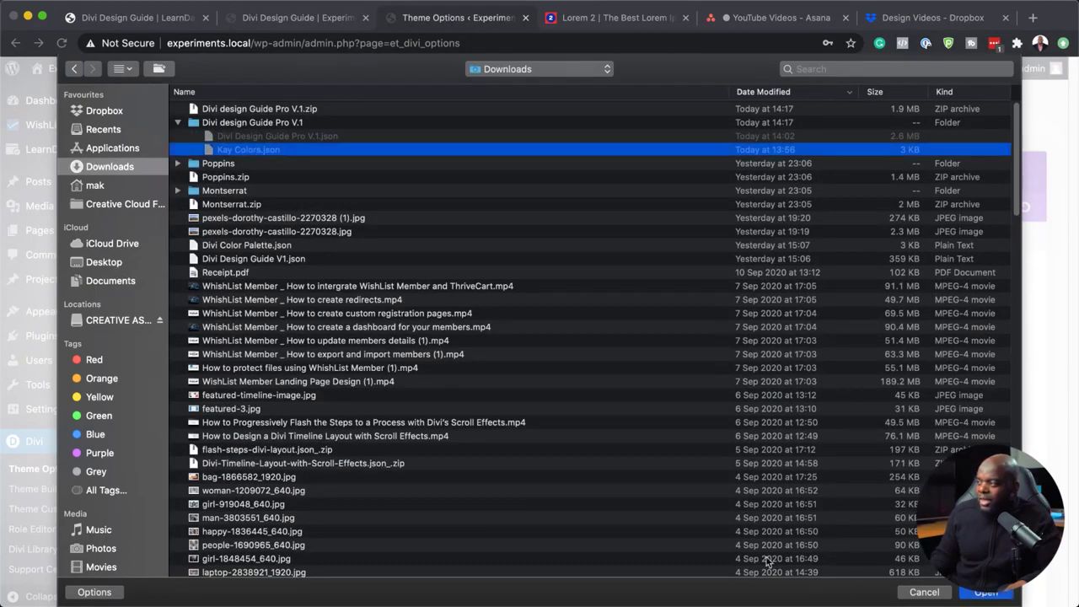
{"action": "left_click", "coordinate": [999, 593]}
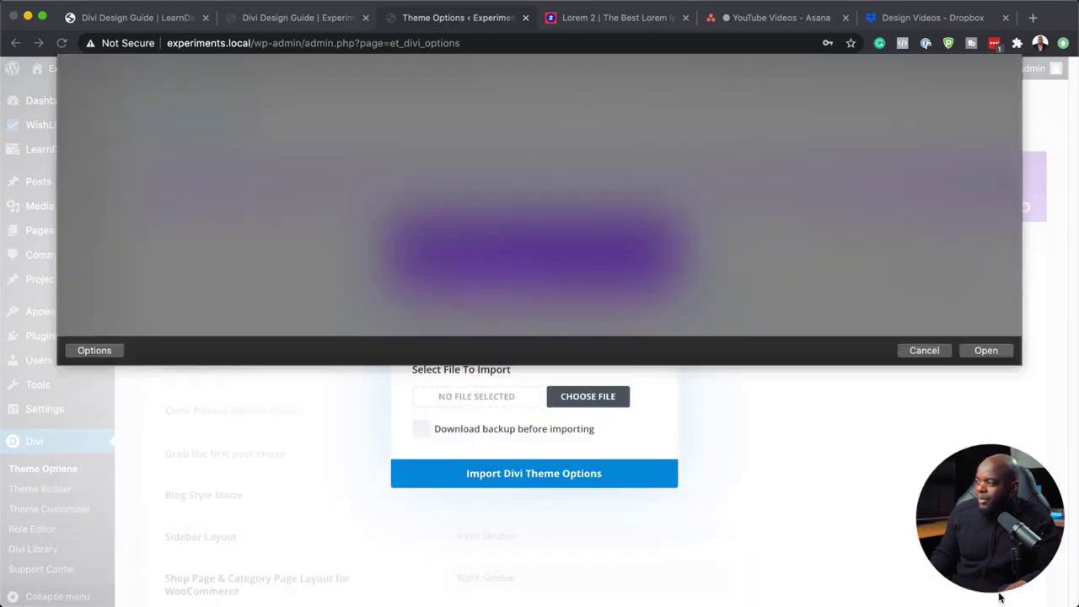
{"action": "left_click", "coordinate": [559, 476]}
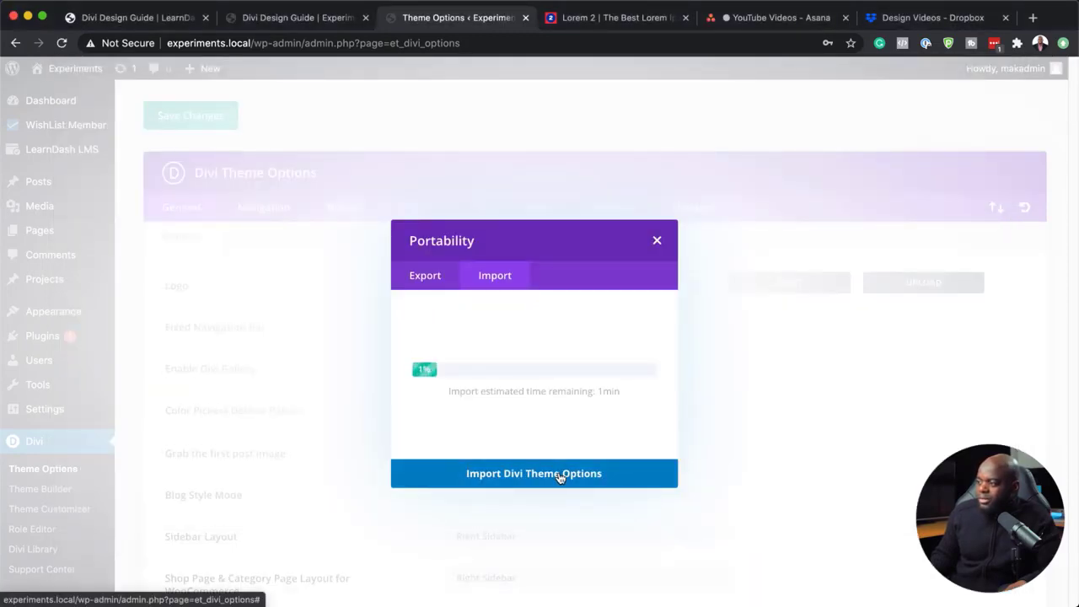